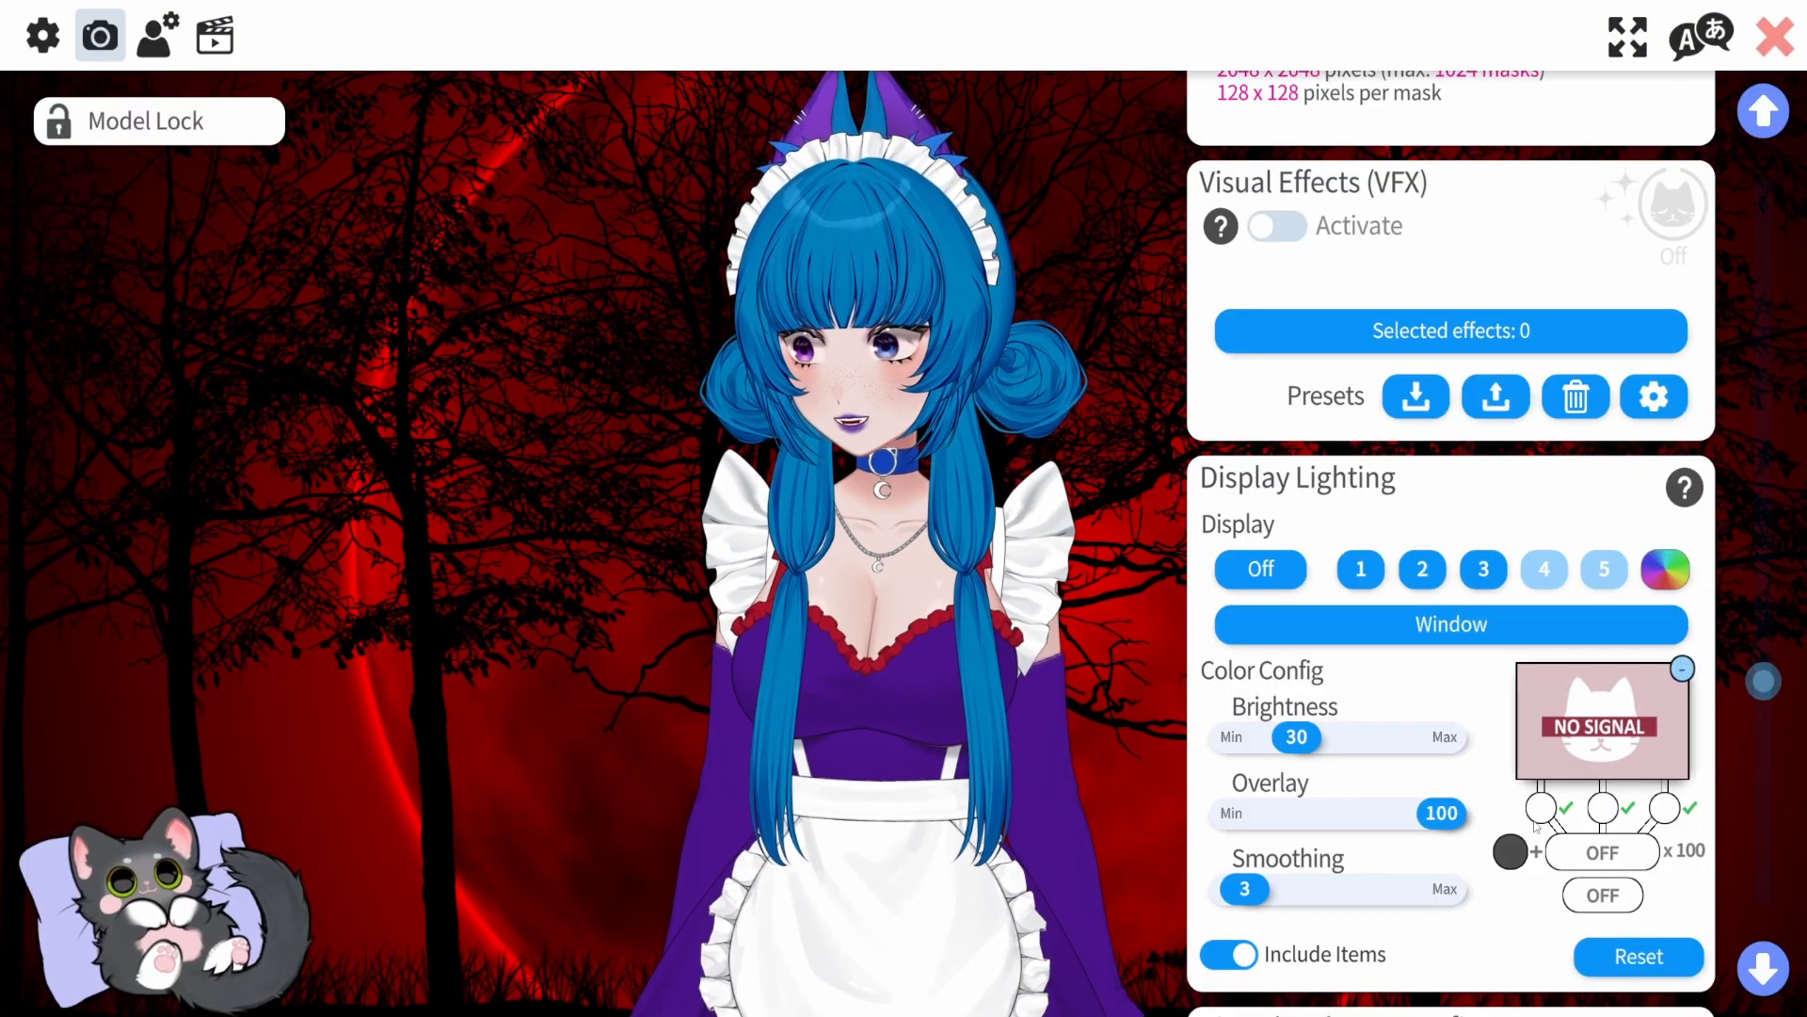
# Try displays 1, 2 and 3 in turn as the Display Lighting source.
pyautogui.scroll(-1, 1382, 497)
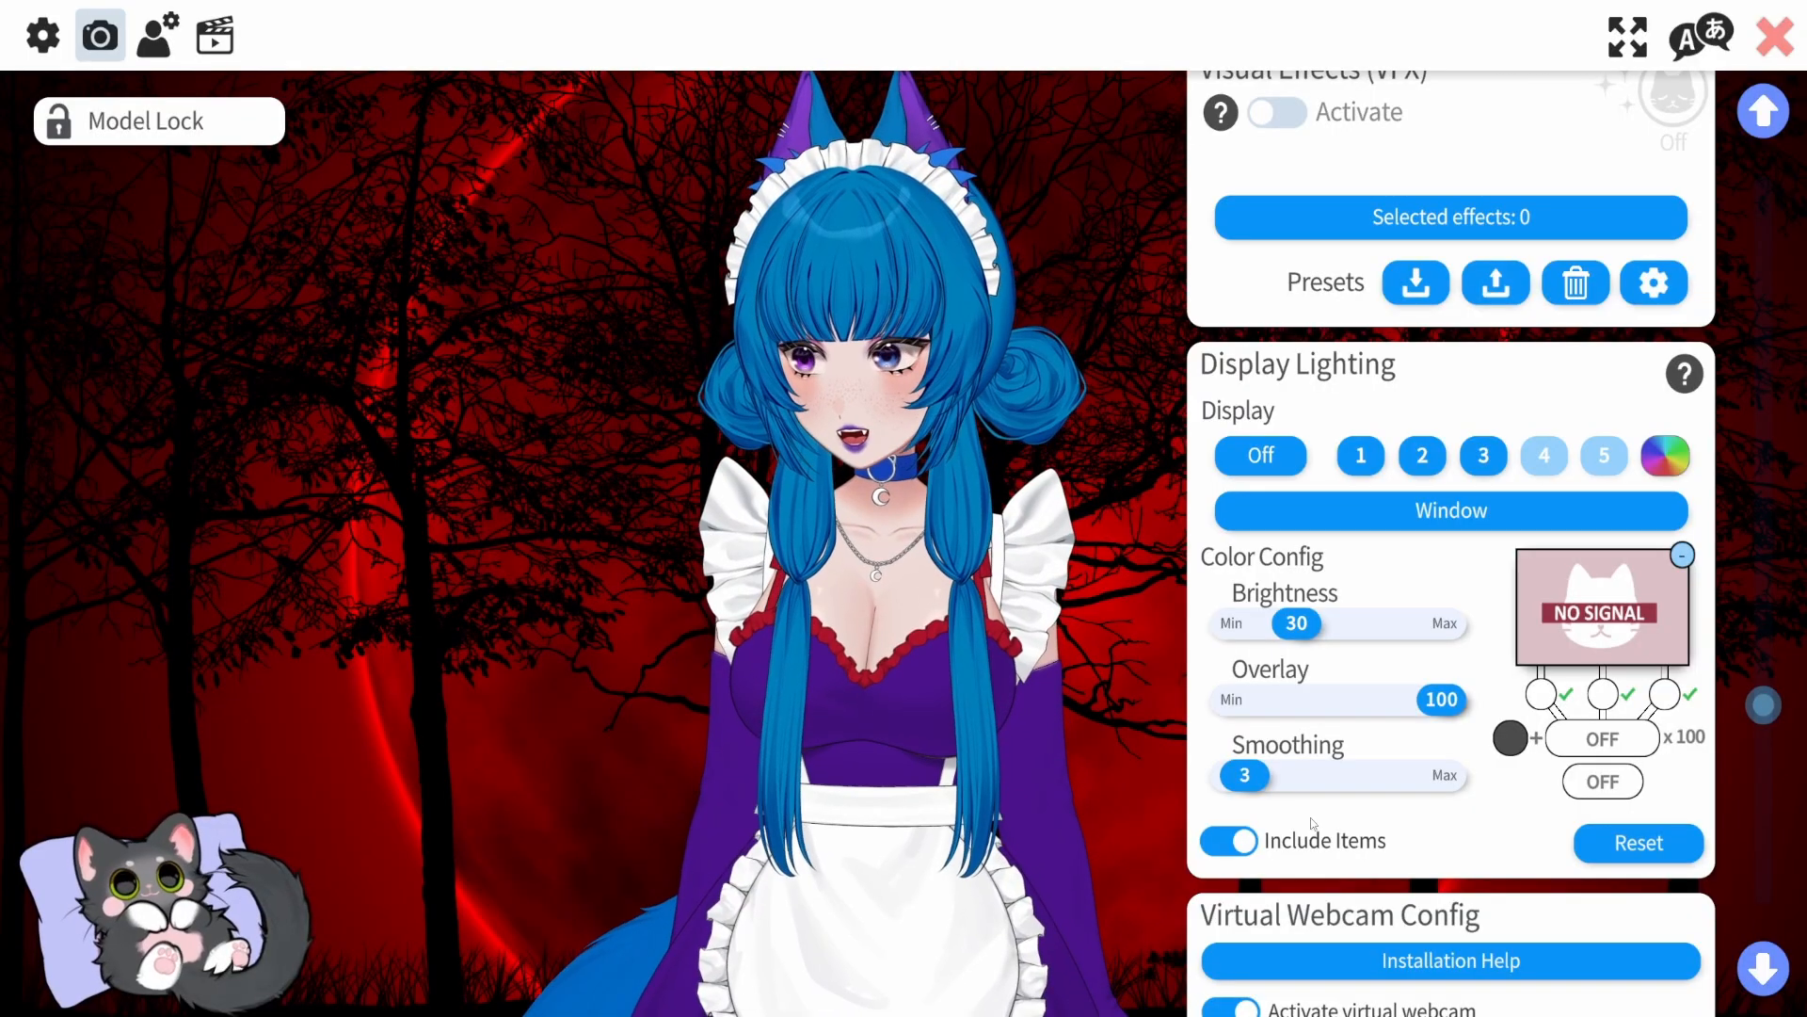
pyautogui.click(1358, 452)
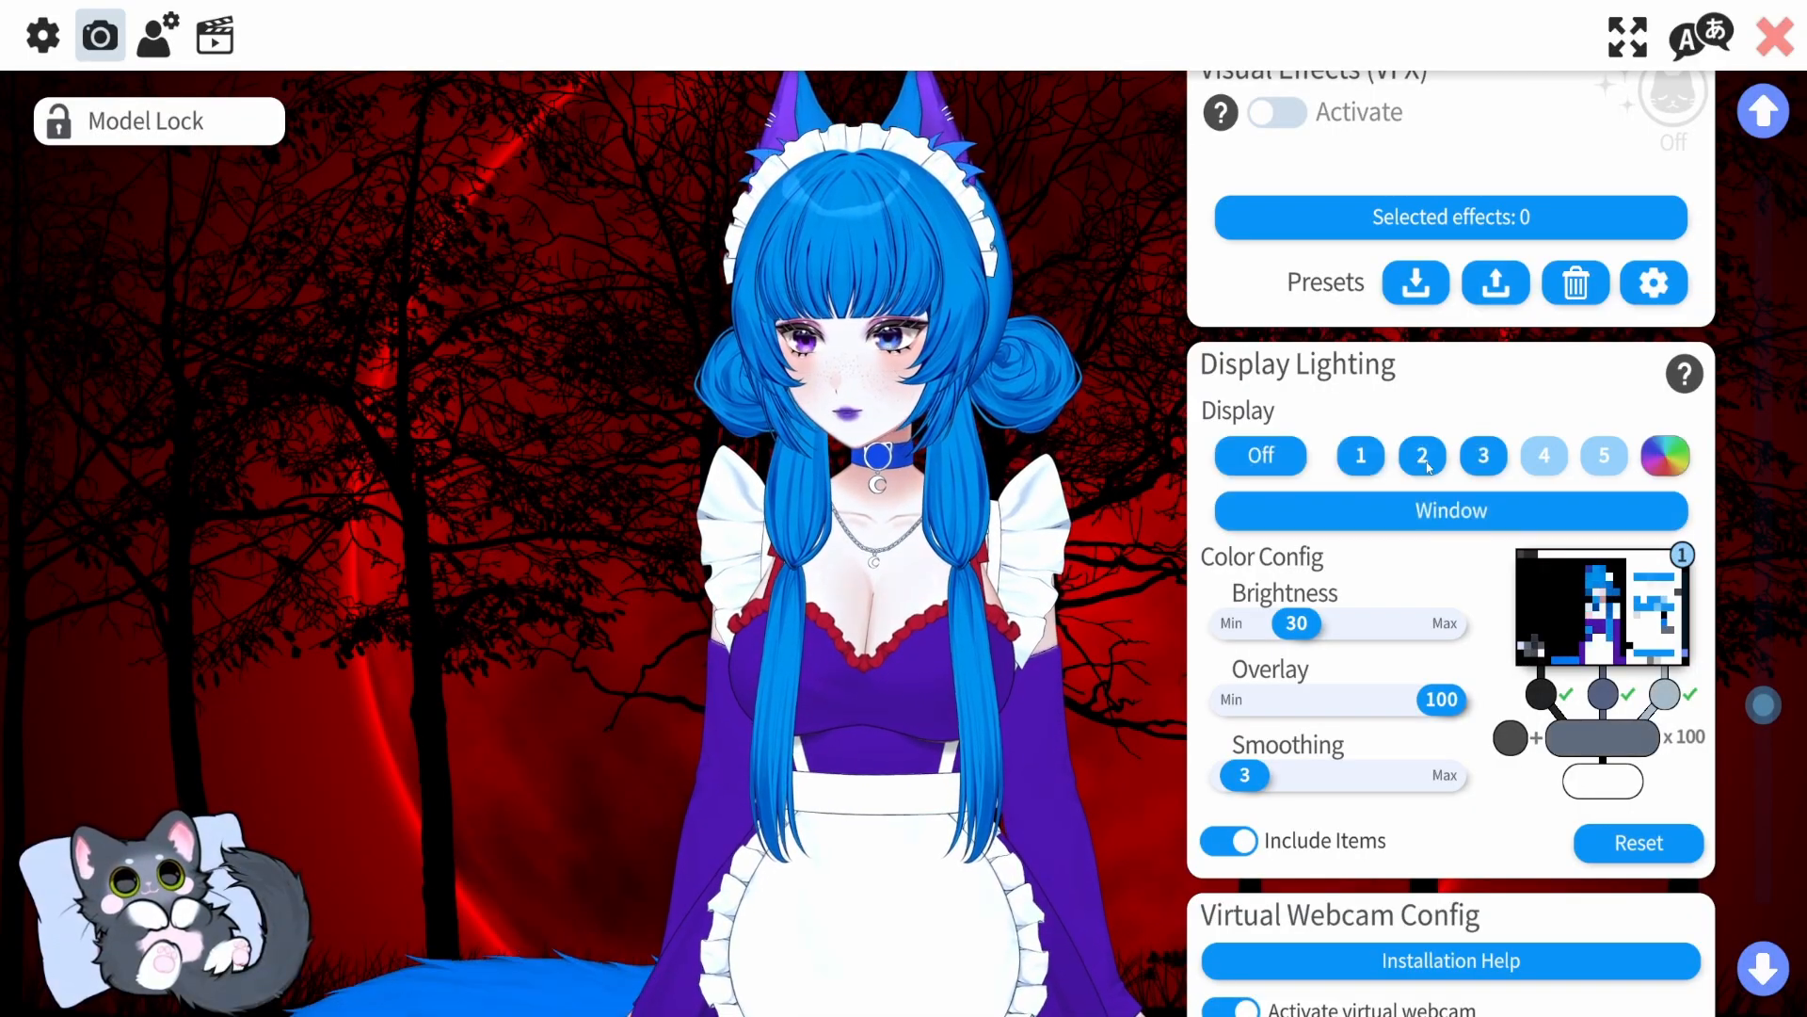
pyautogui.click(1424, 459)
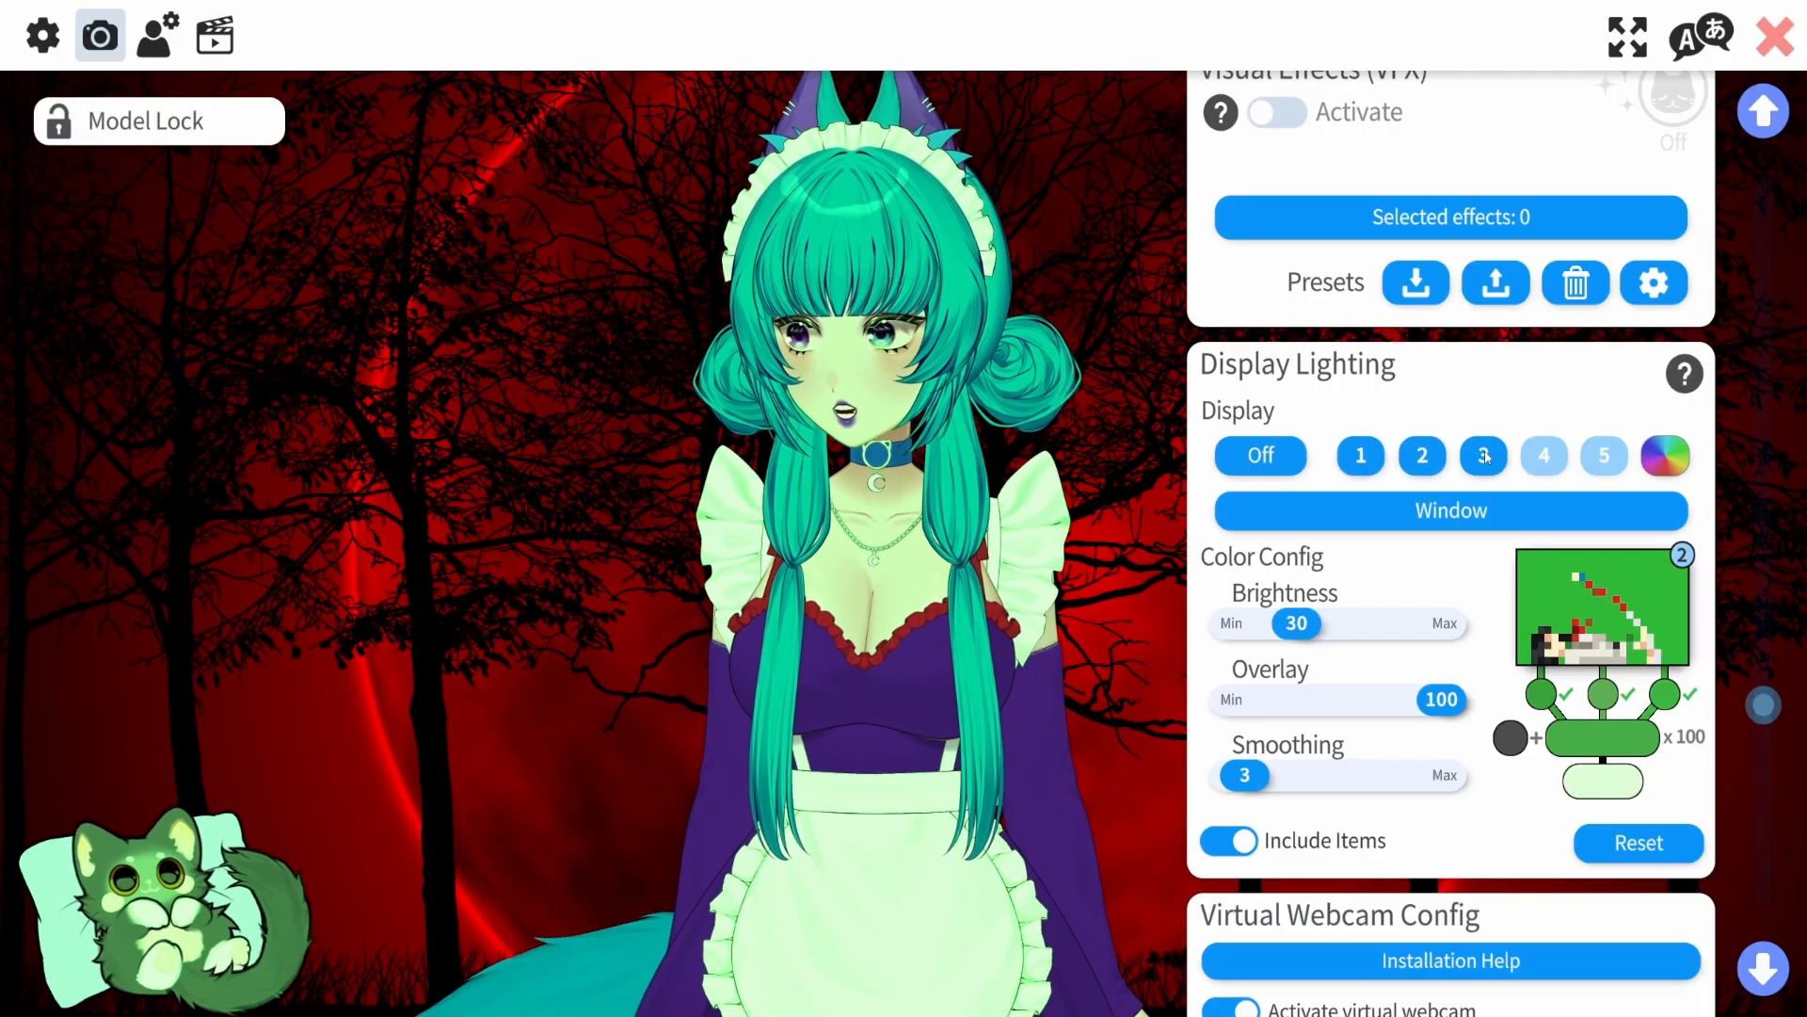
pyautogui.click(1484, 456)
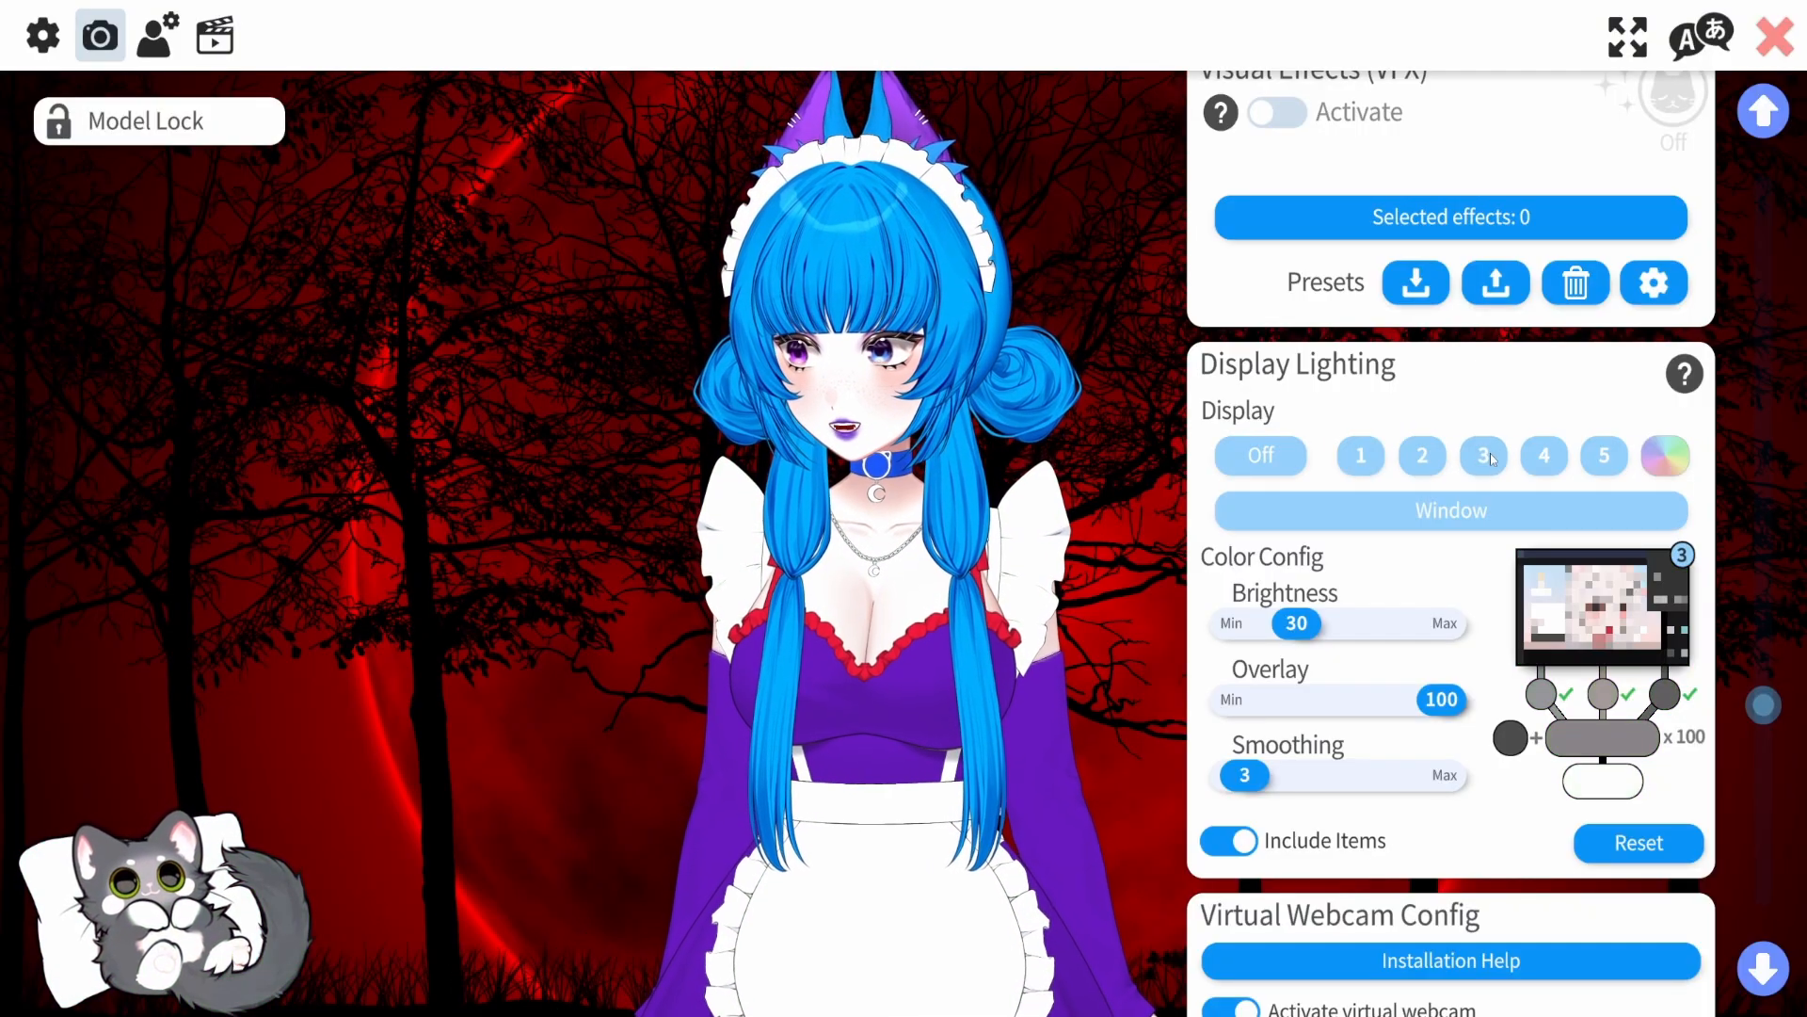
# Set the OBS 32.1 window as the capture source for Display Lighting.
pyautogui.click(1381, 513)
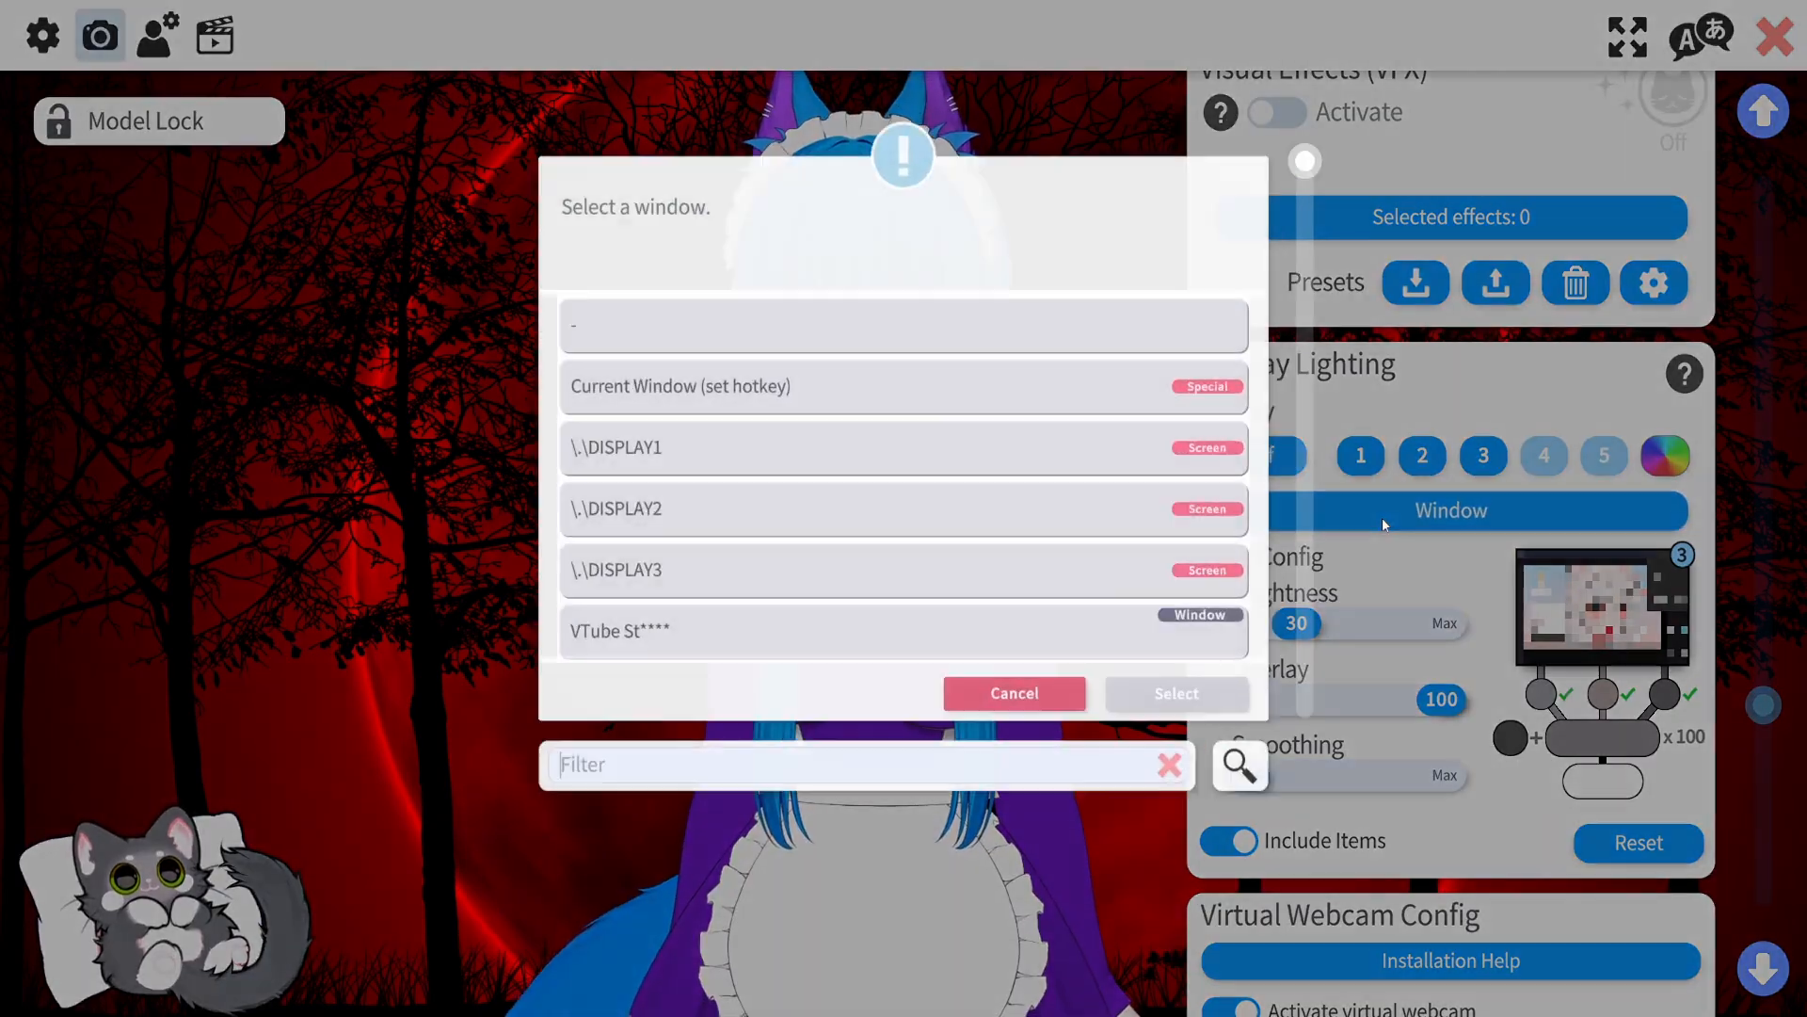
pyautogui.scroll(-5, 875, 452)
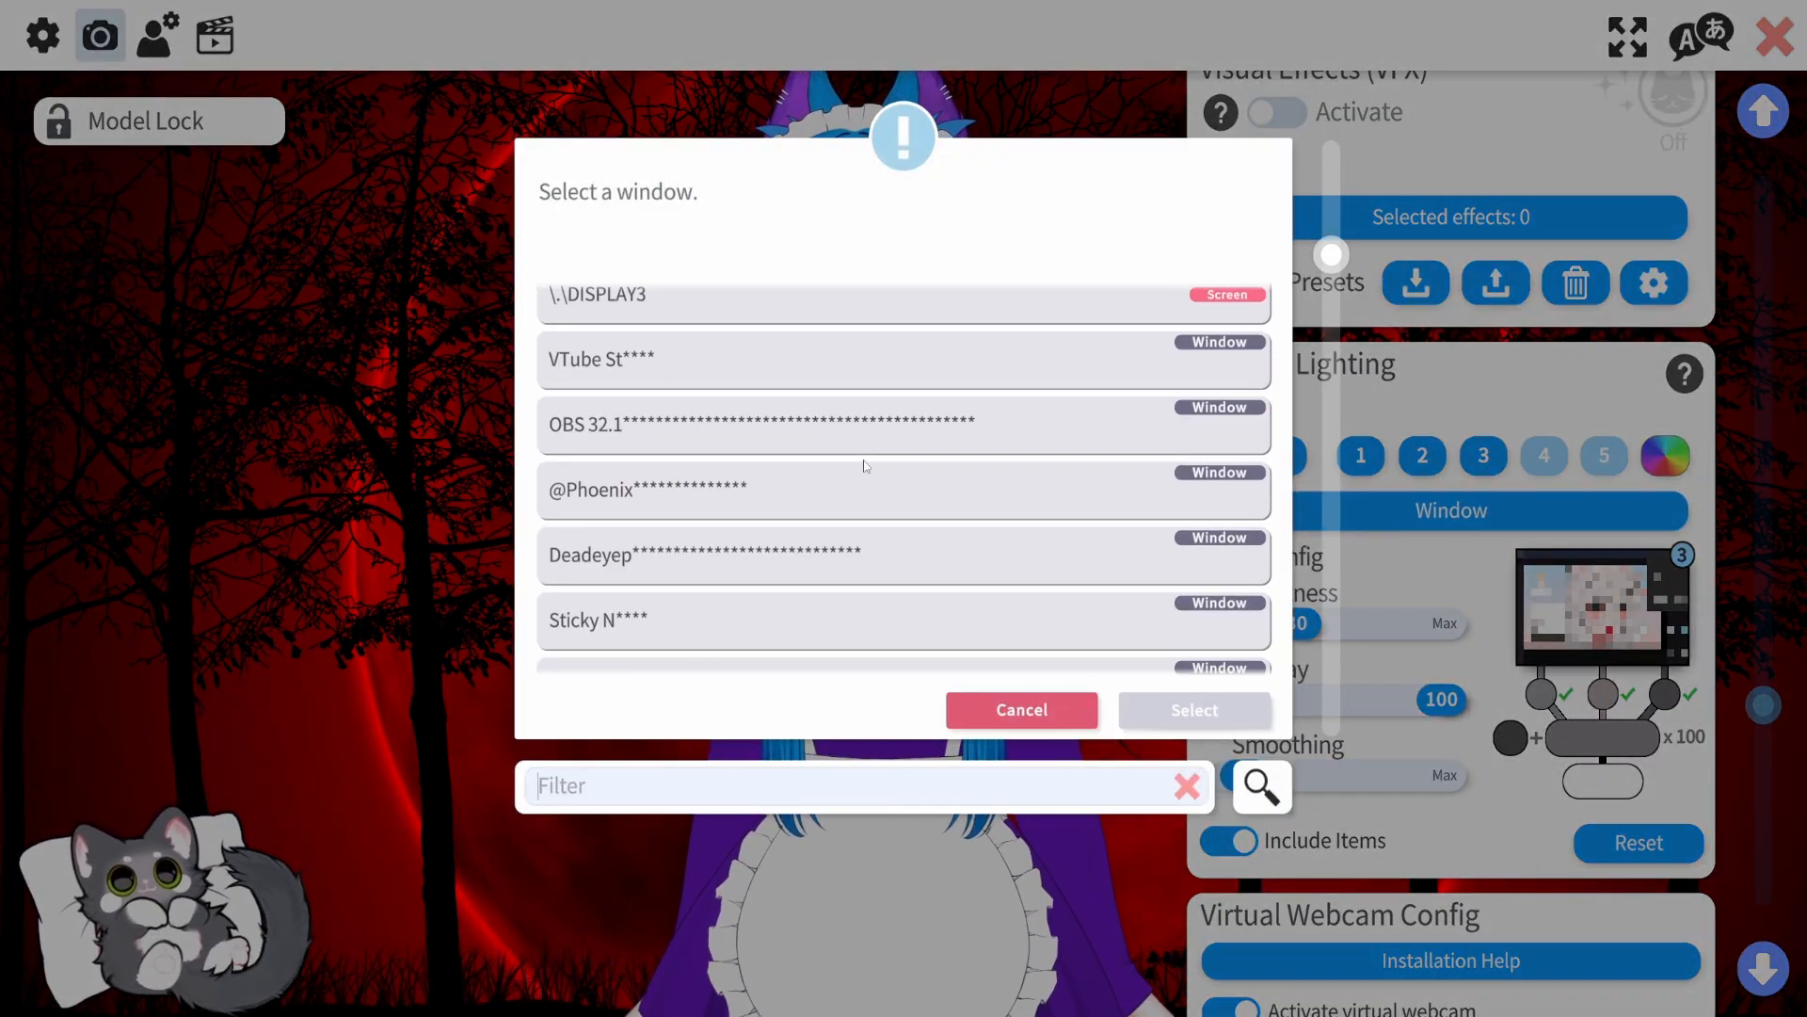
pyautogui.scroll(3, 865, 460)
pyautogui.scroll(2, 863, 459)
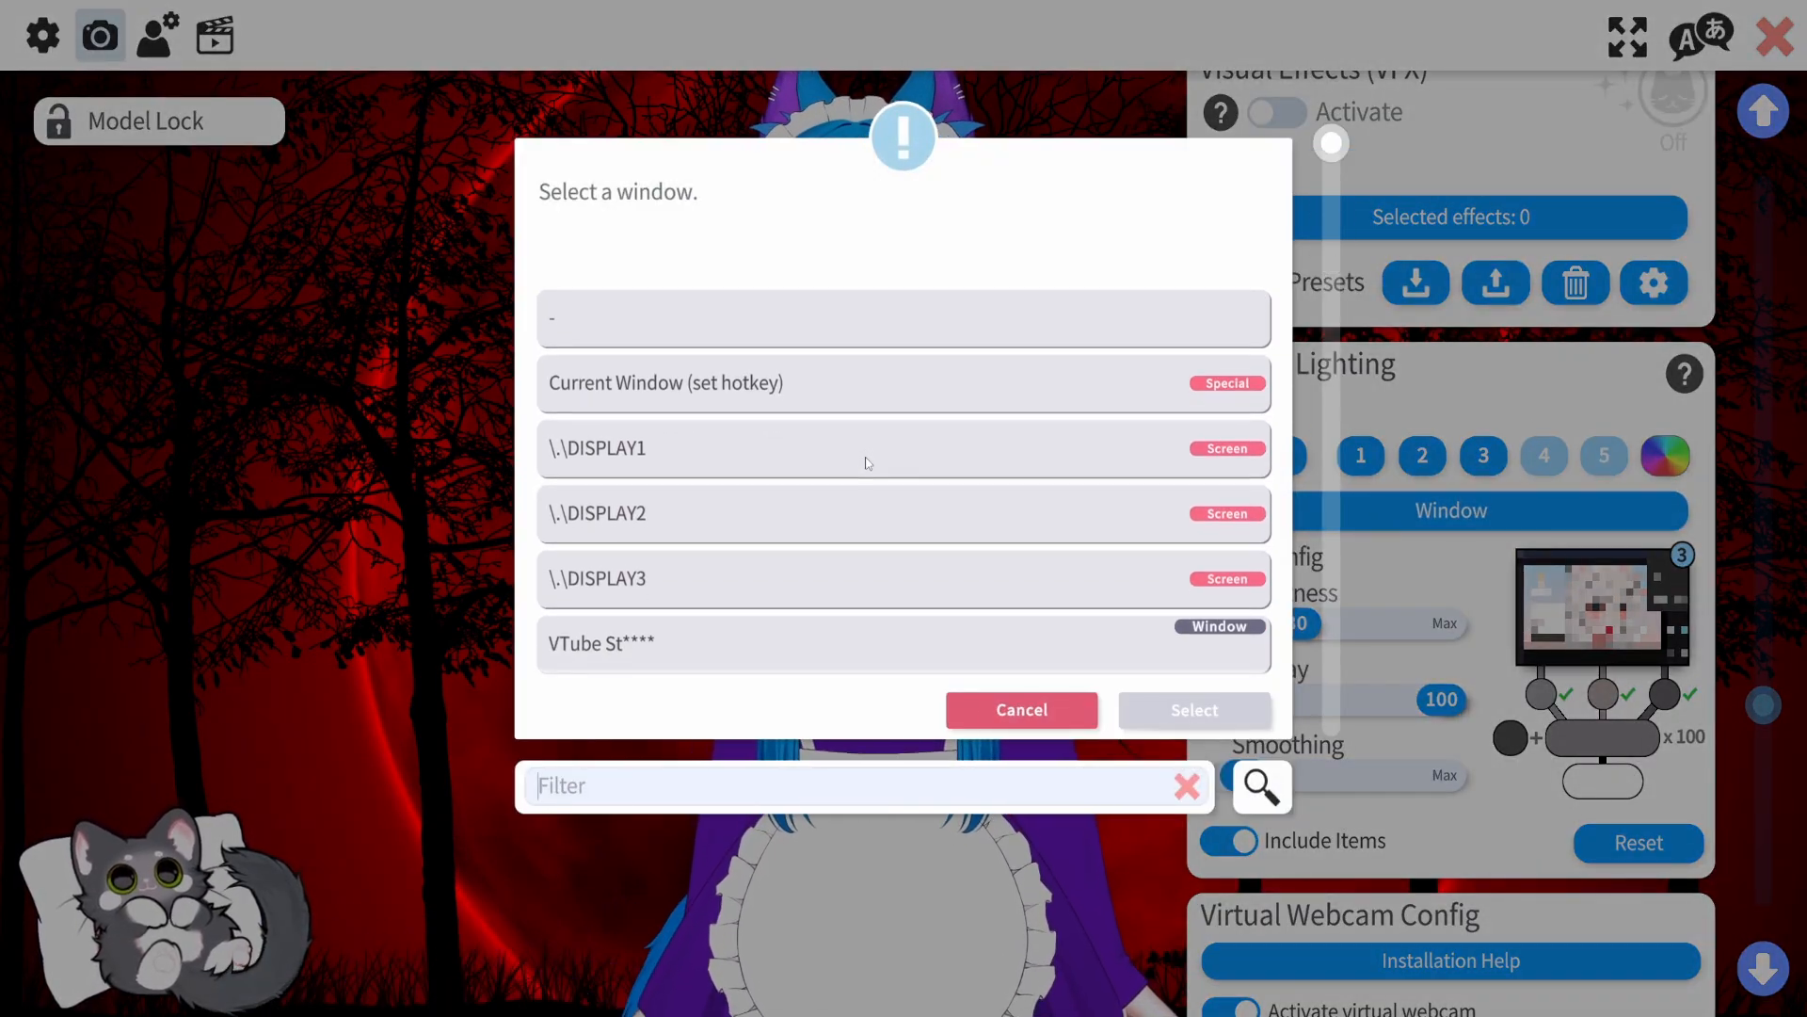
pyautogui.scroll(-2, 867, 463)
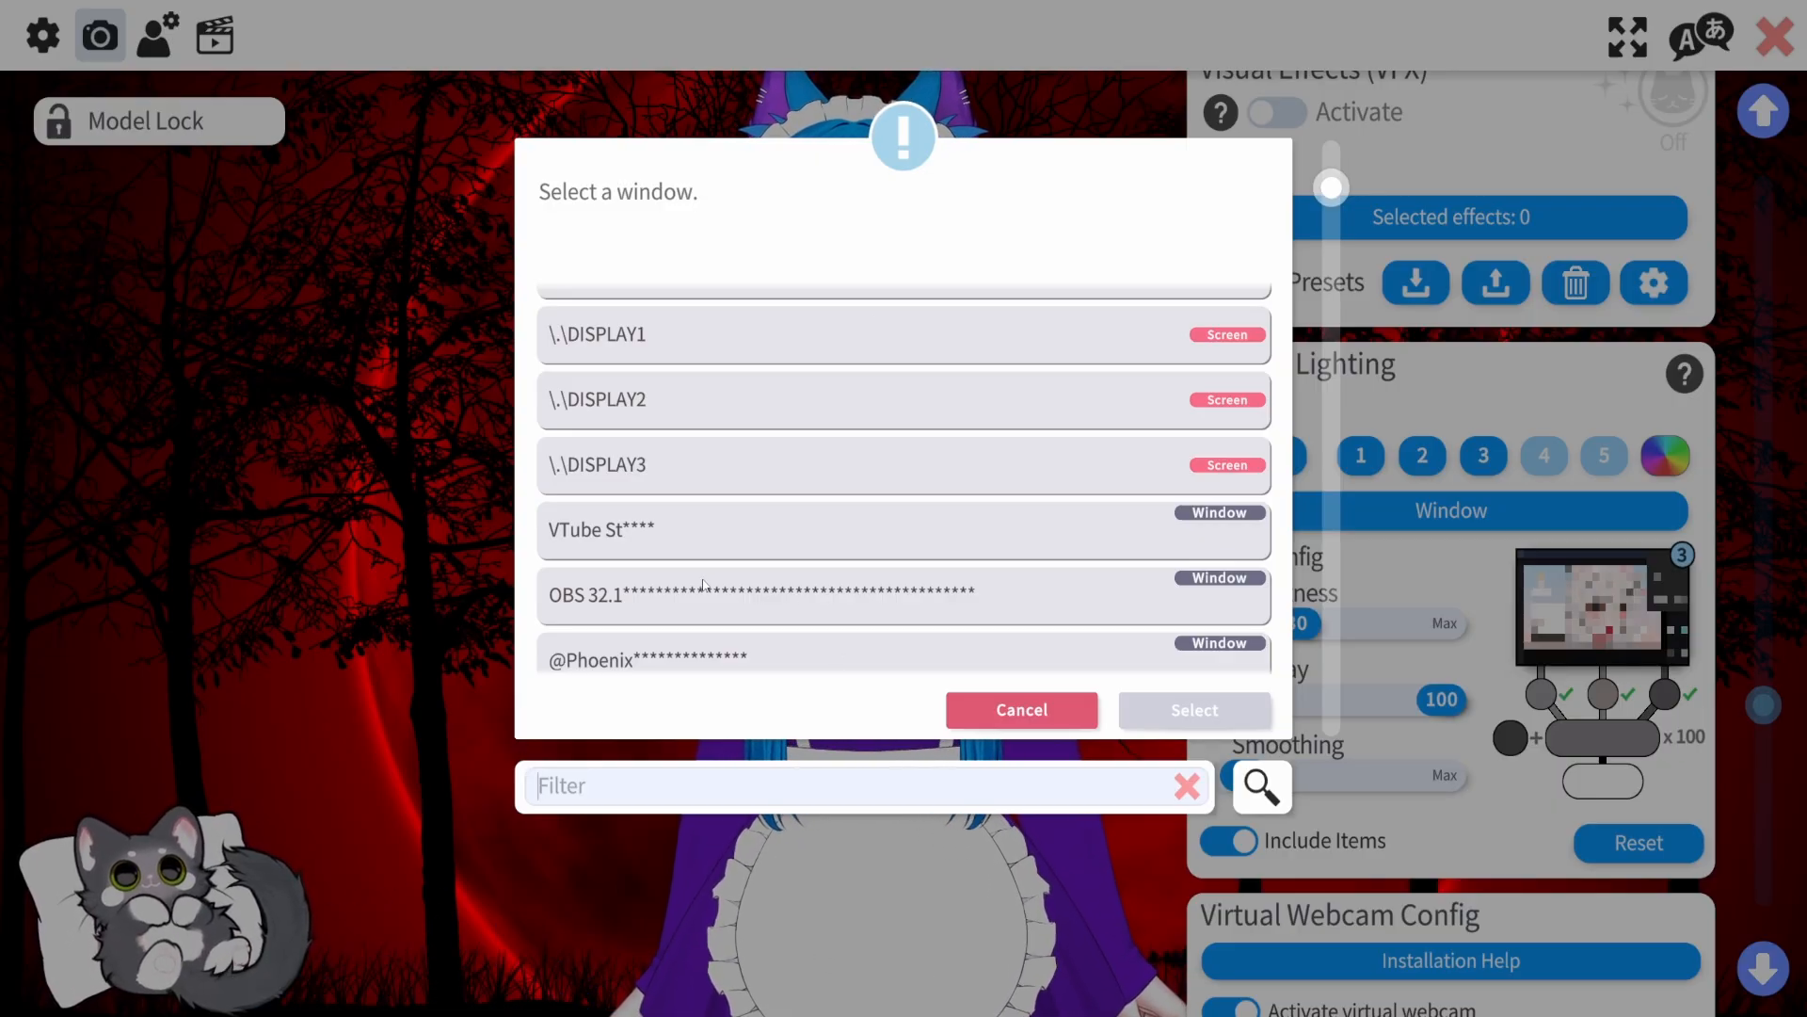
pyautogui.click(1087, 595)
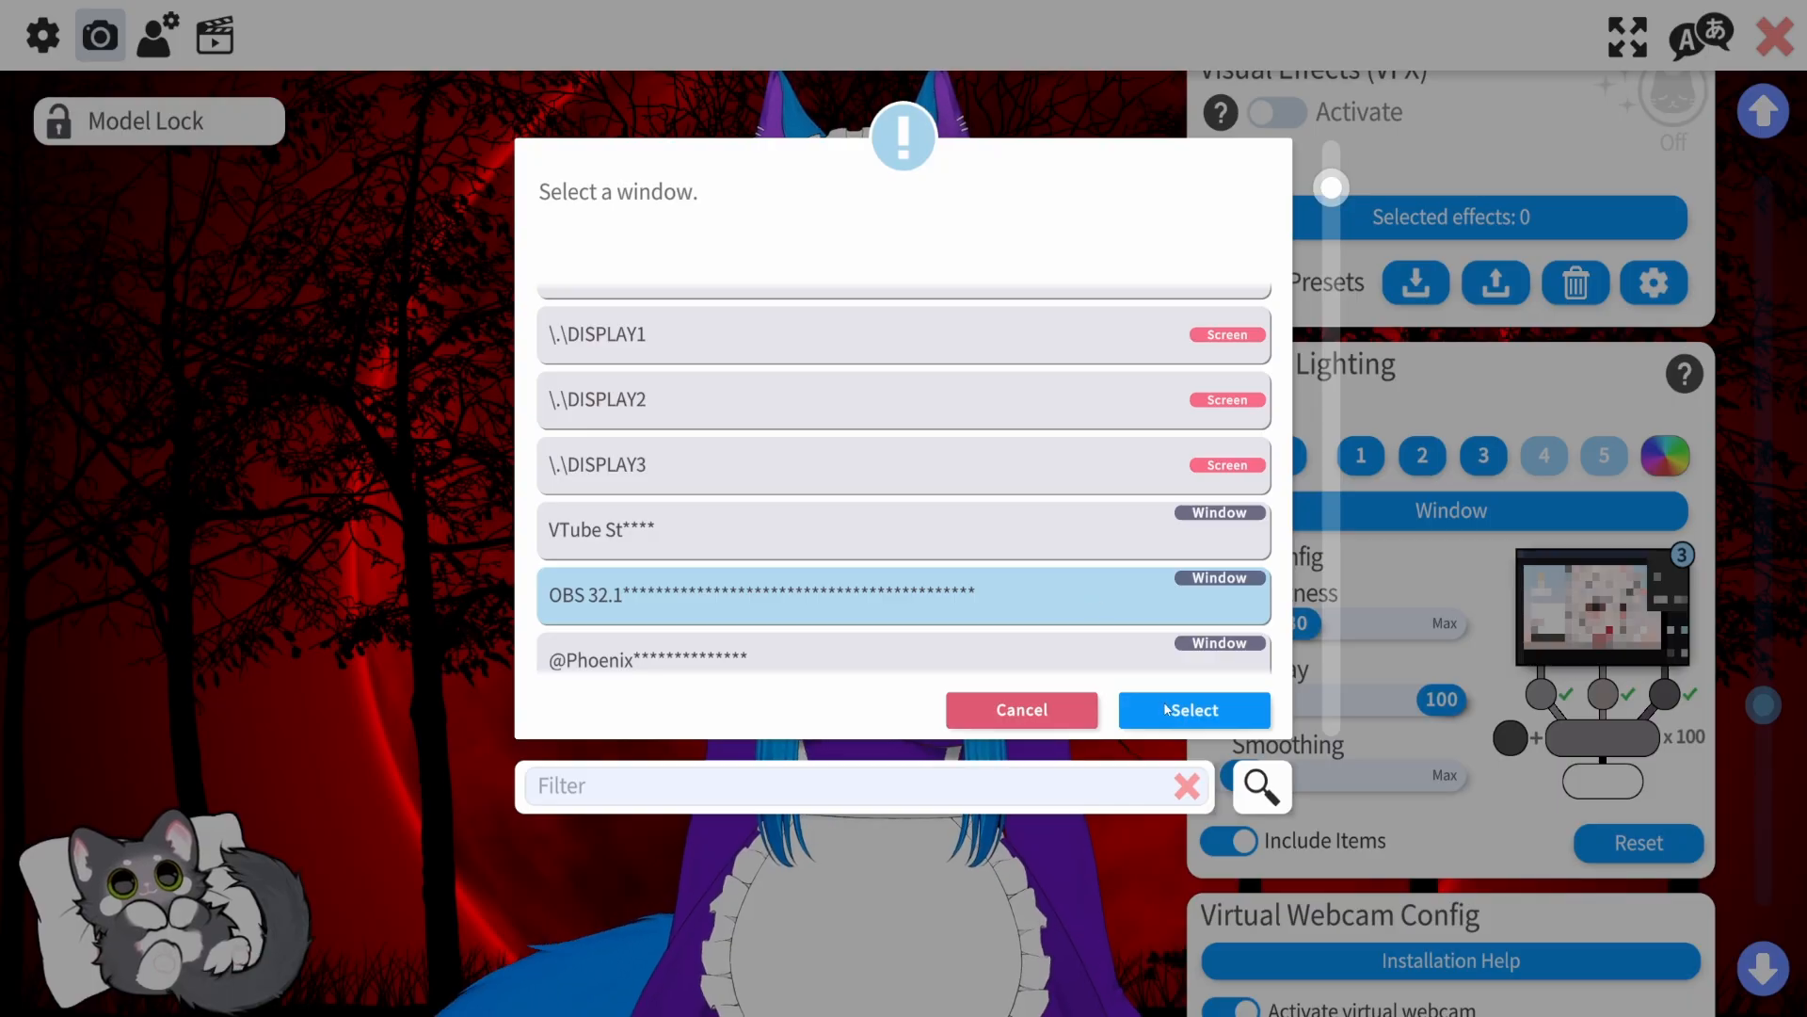
pyautogui.click(1163, 709)
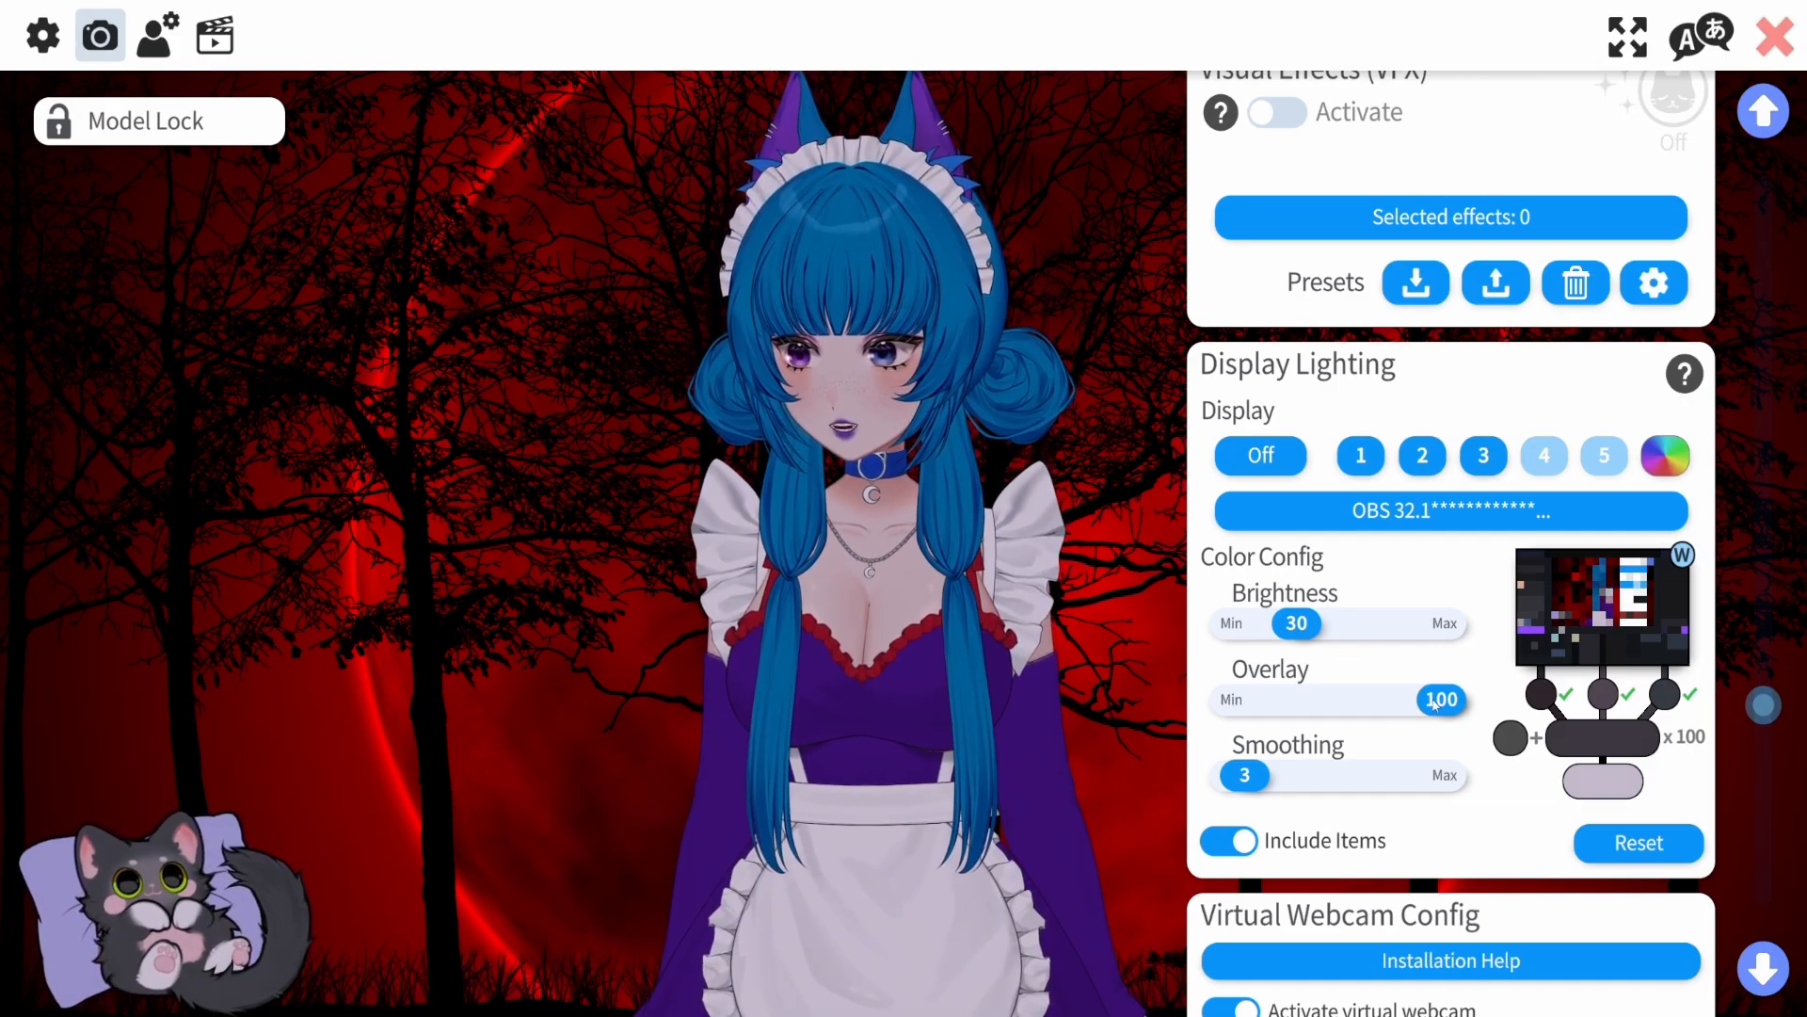
# Test the overlay strength, leaving it at 100, and set the Display Lighting brightness to 20.
pyautogui.moveTo(1434, 702); pyautogui.dragTo(1509, 729)
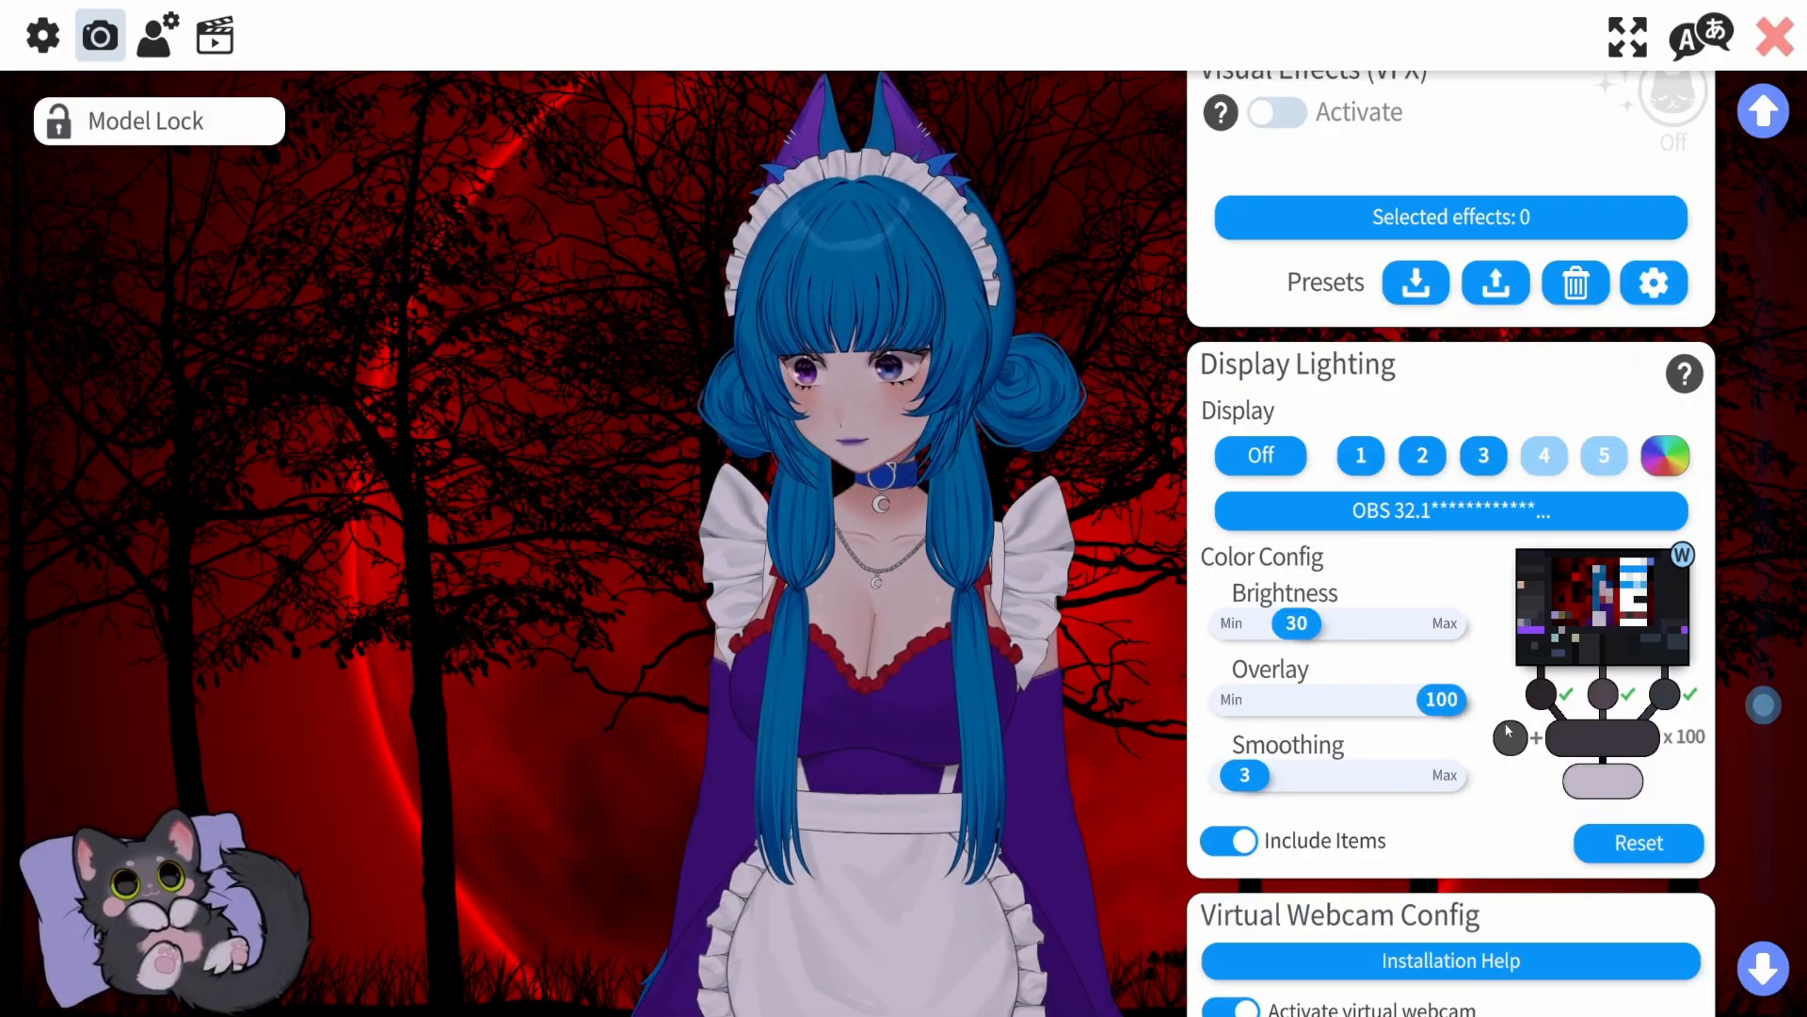
pyautogui.moveTo(1309, 621); pyautogui.dragTo(1282, 659)
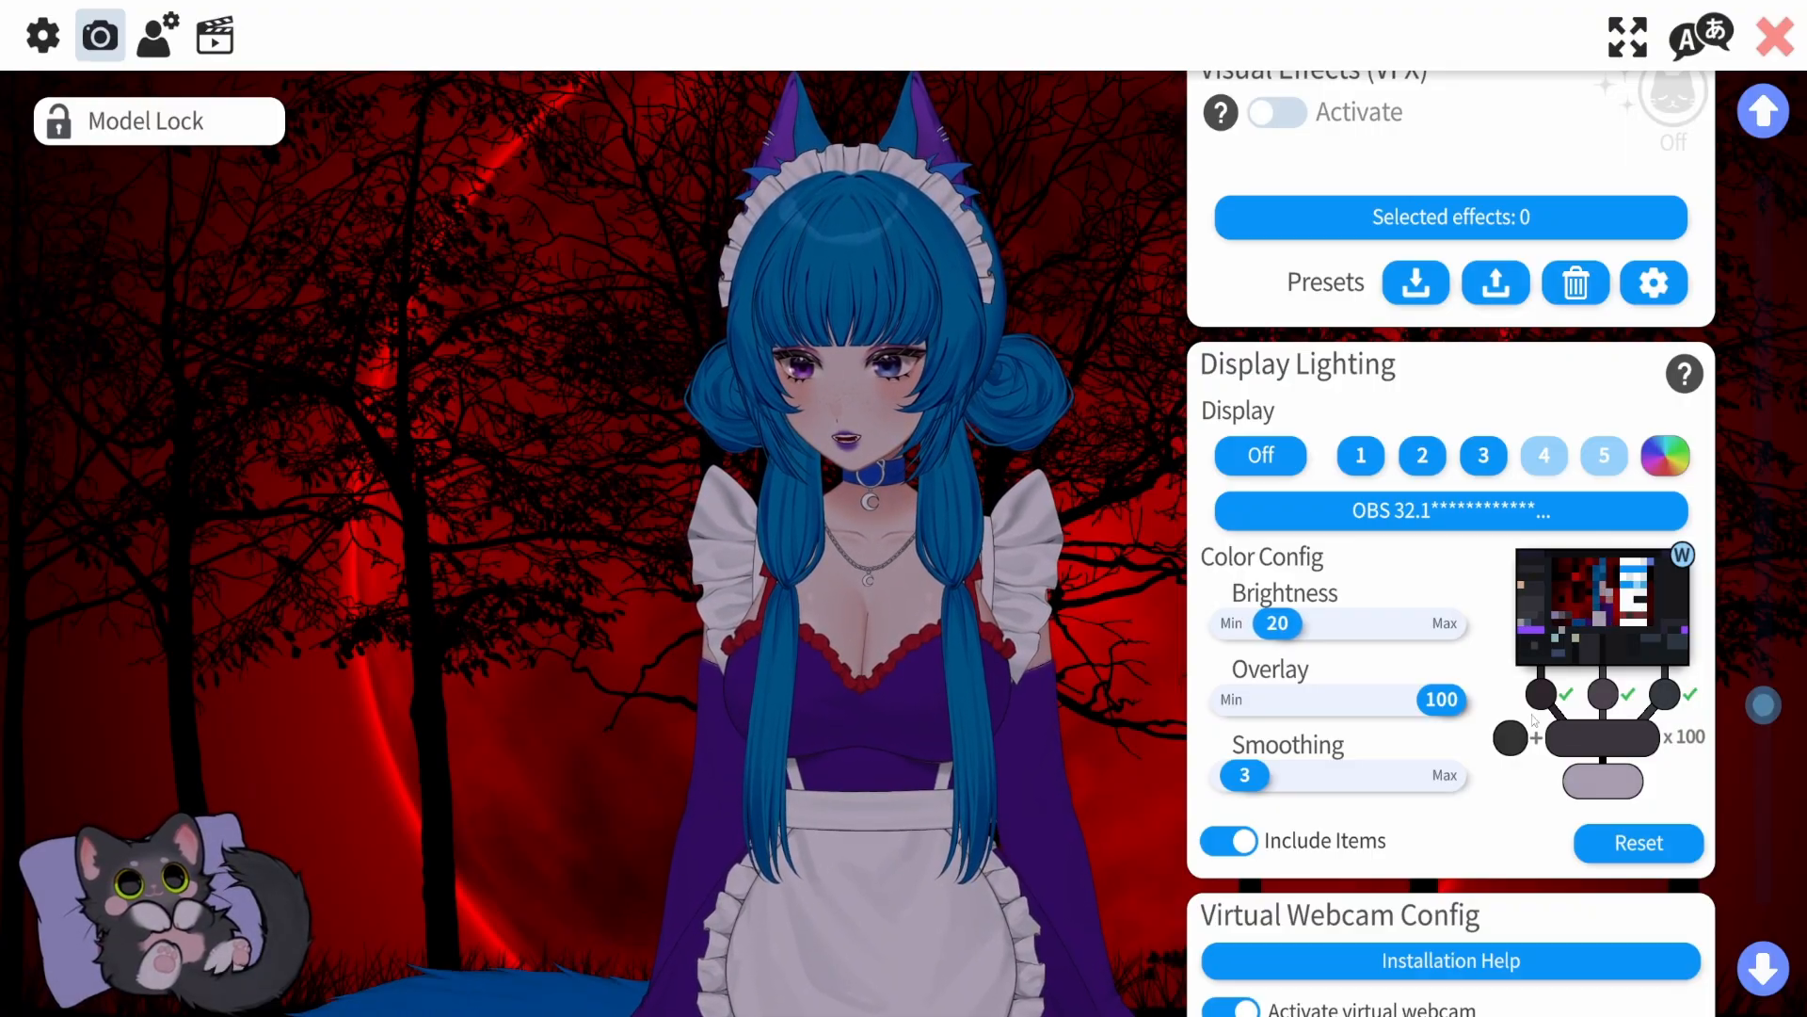
# Try switching the outer screen sampling areas and the Include Items option off and back on.
pyautogui.click(1541, 695)
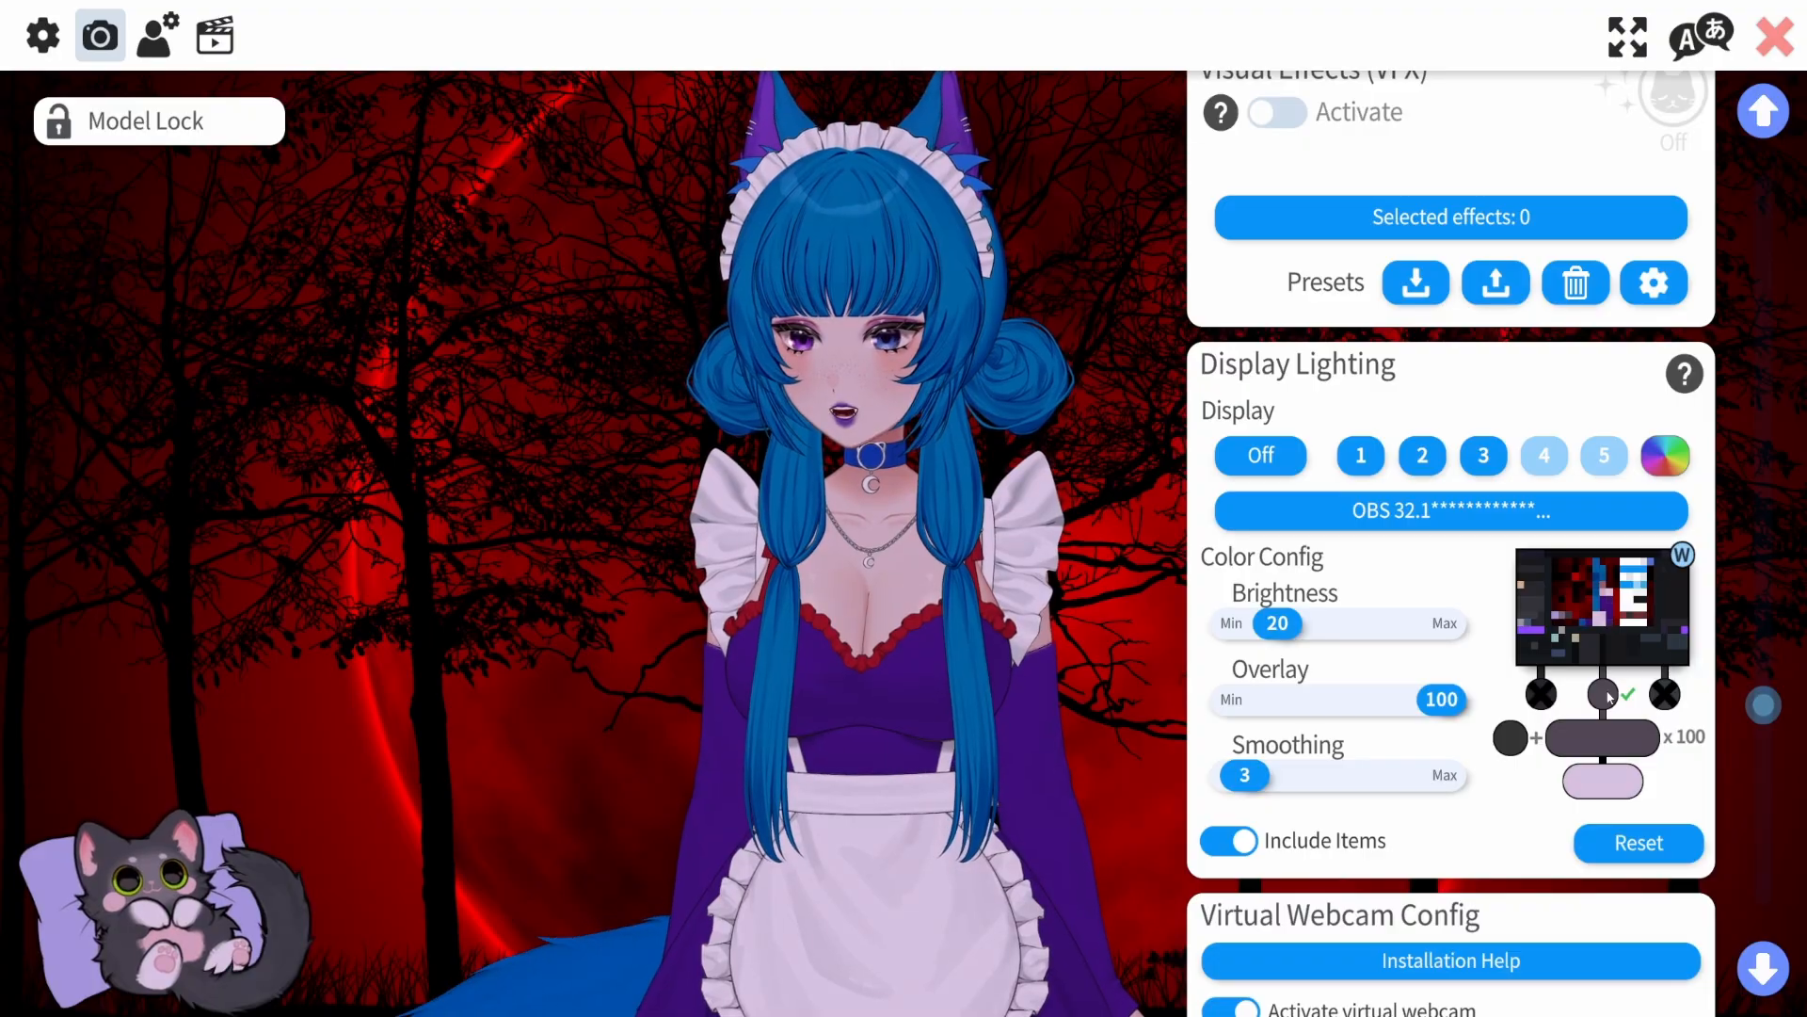
pyautogui.click(1541, 695)
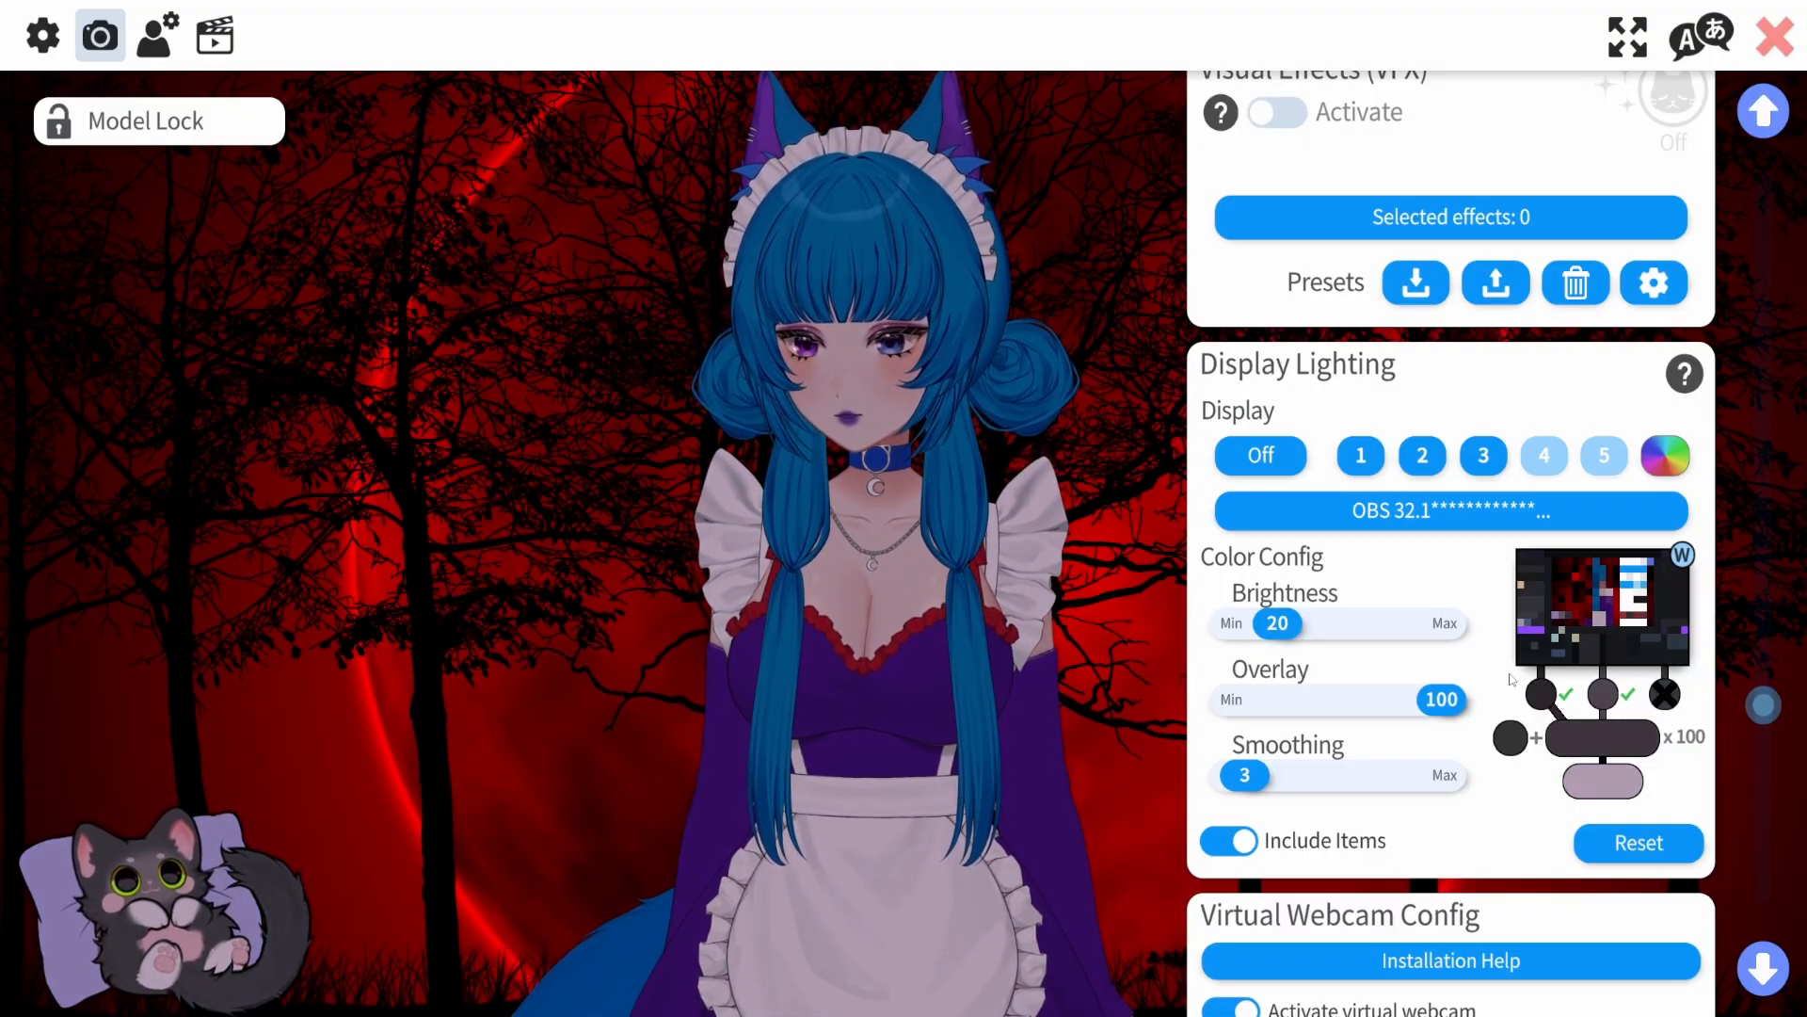
pyautogui.click(1665, 694)
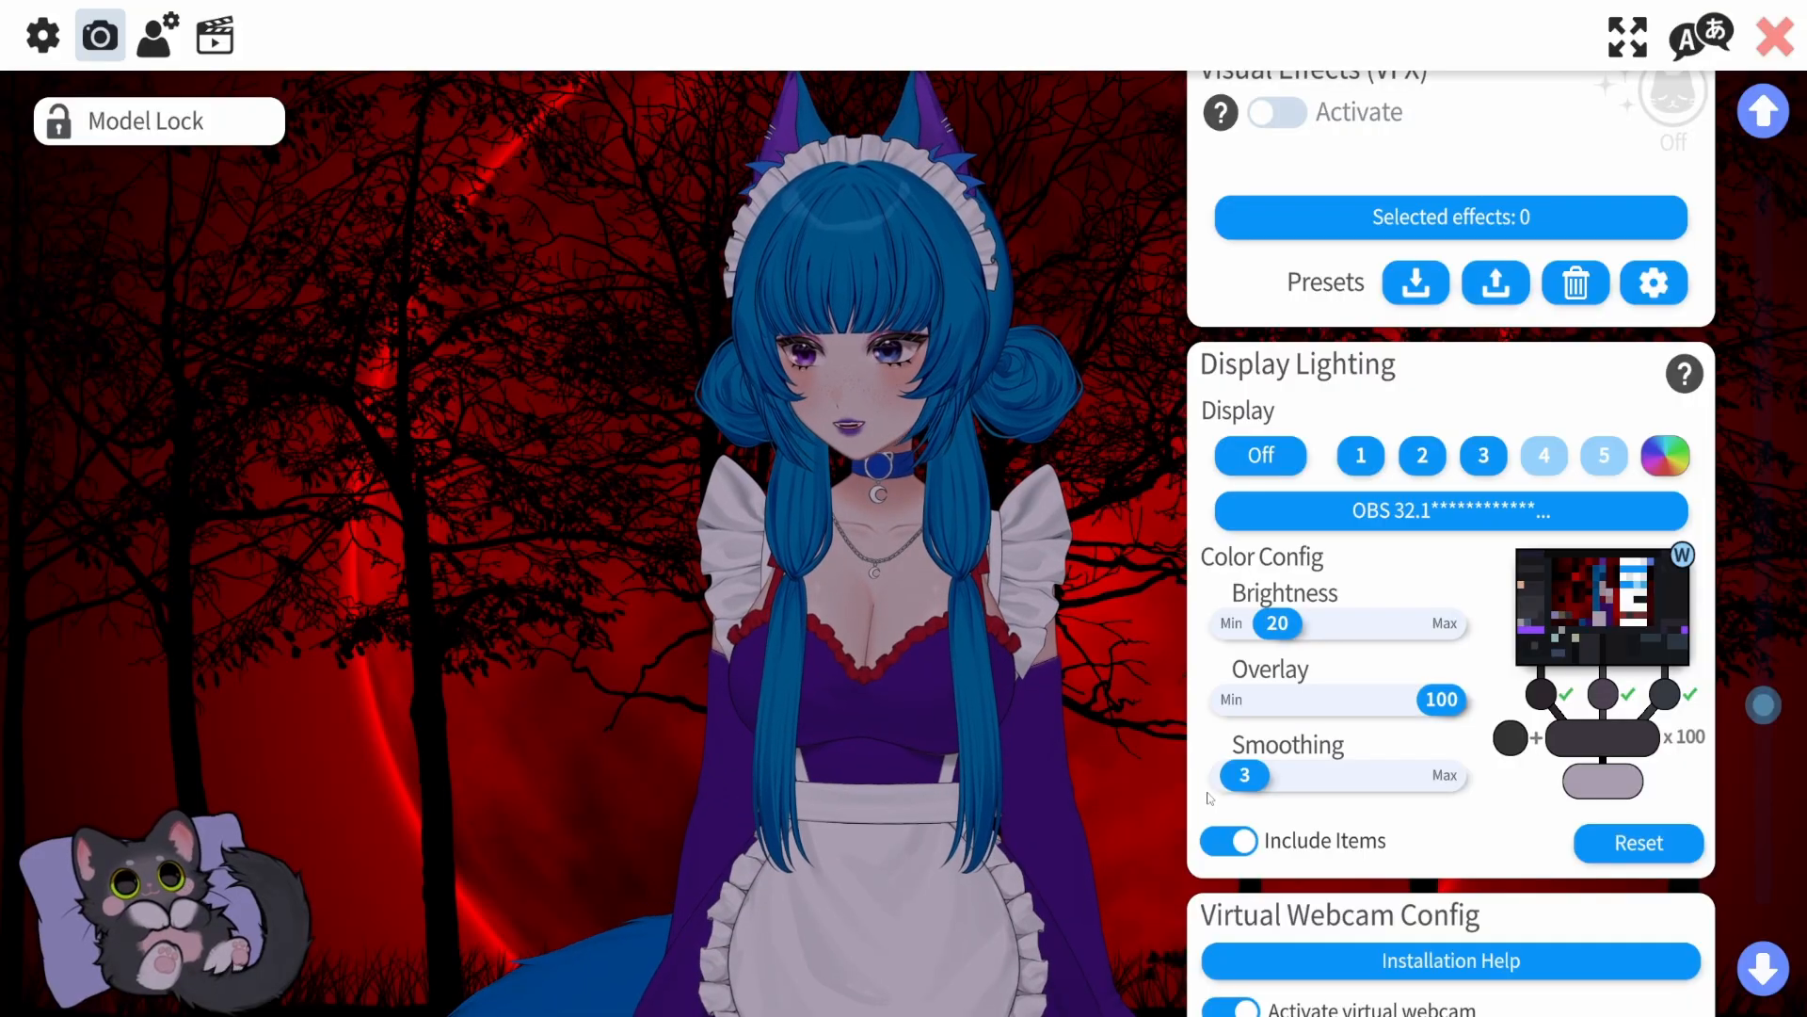
pyautogui.click(1252, 841)
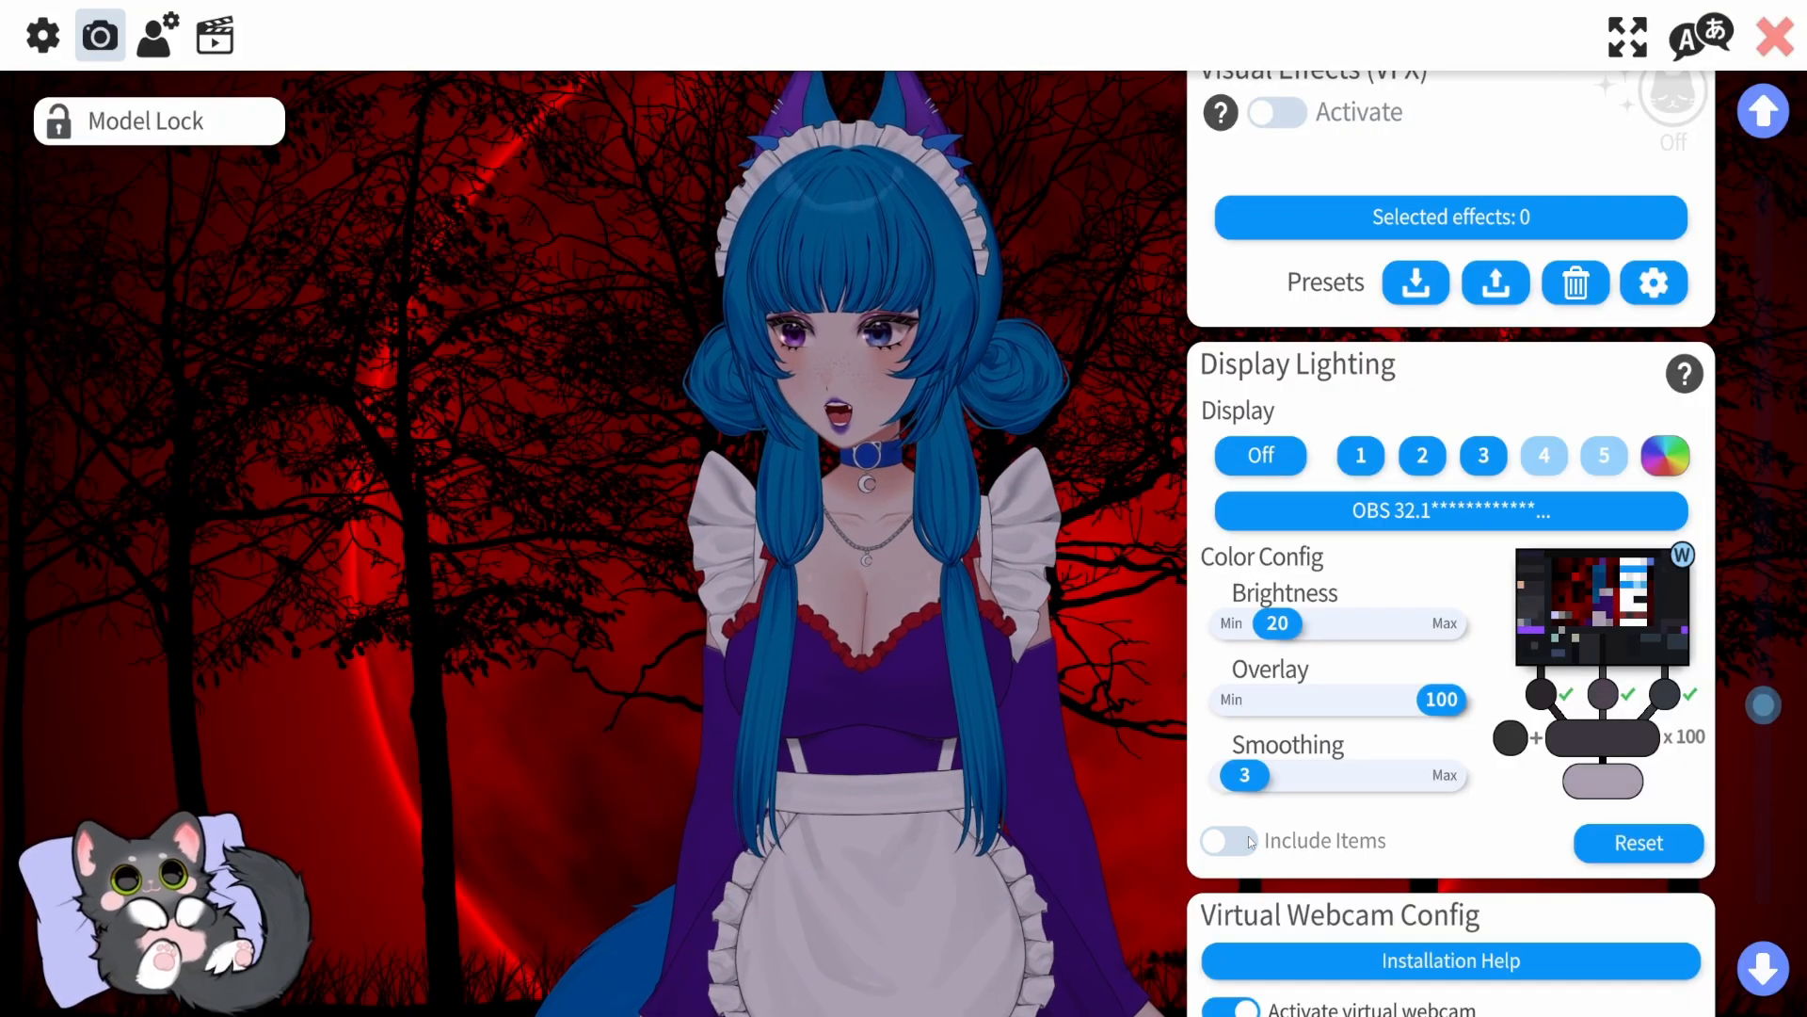
pyautogui.click(1251, 841)
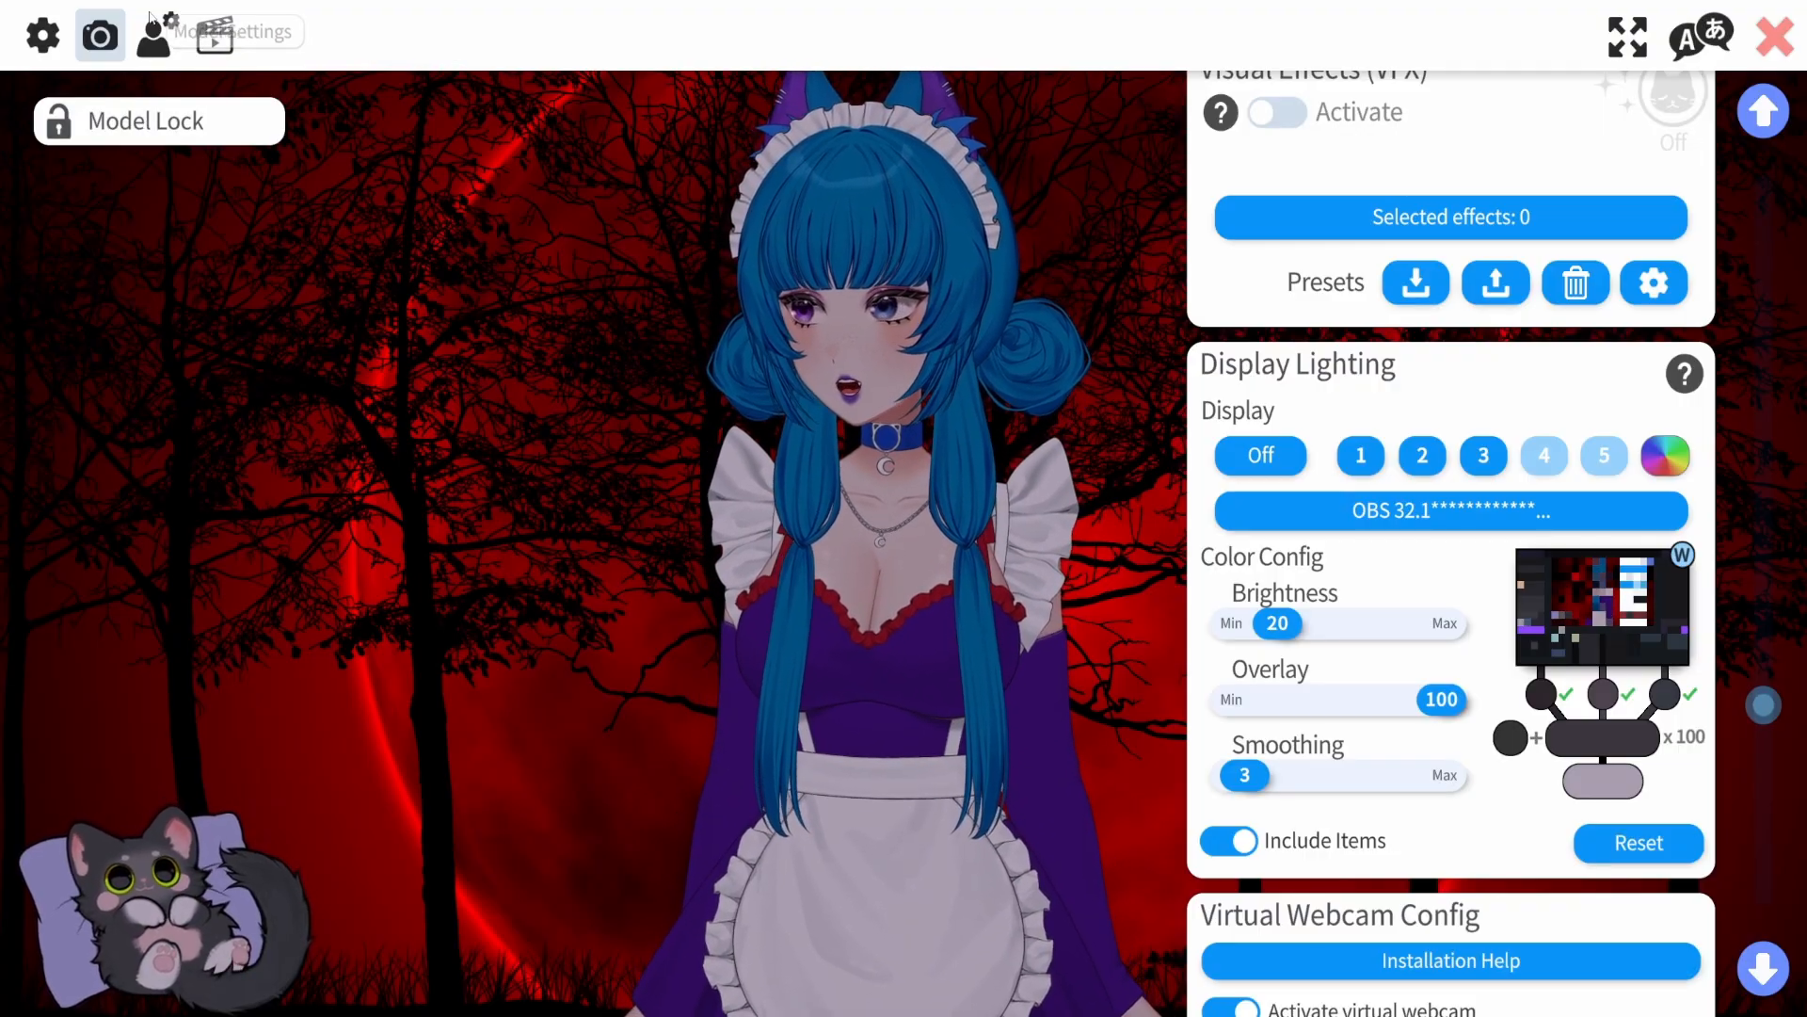
# Open the scene lighting customization for the current model's ArtMeshes.
pyautogui.click(156, 52)
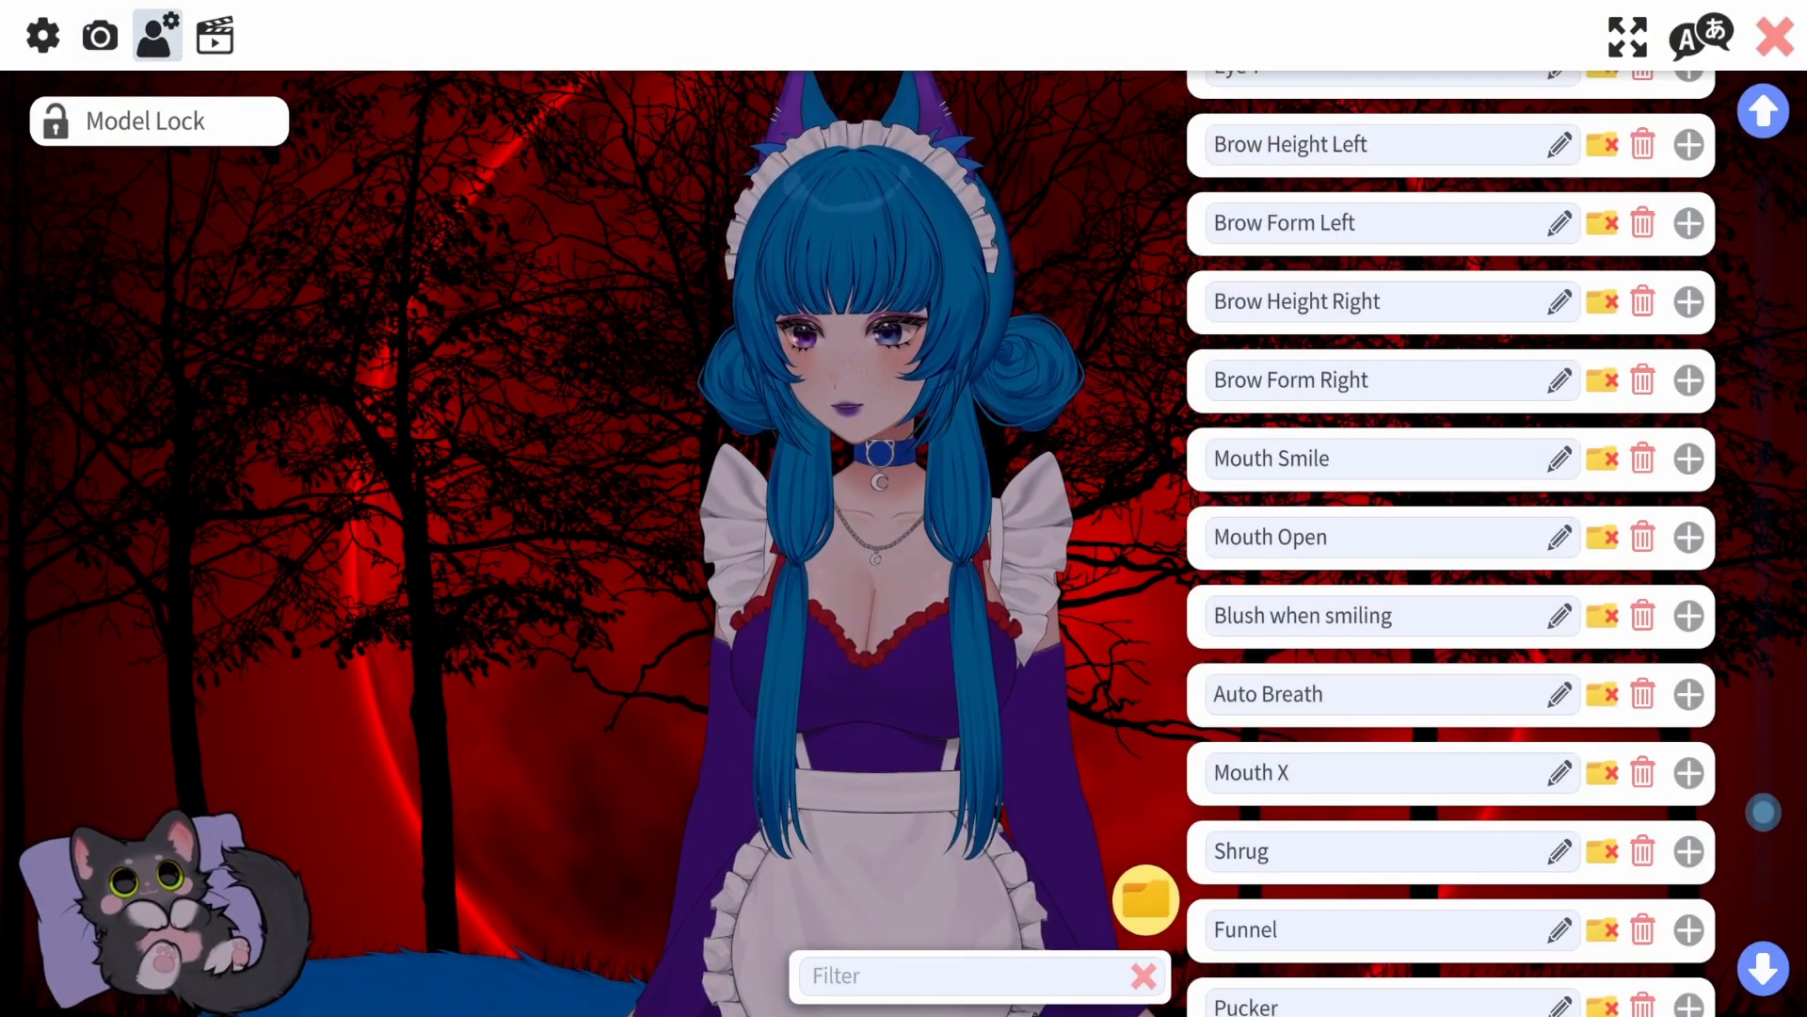
pyautogui.moveTo(1776, 787); pyautogui.dragTo(1717, 168)
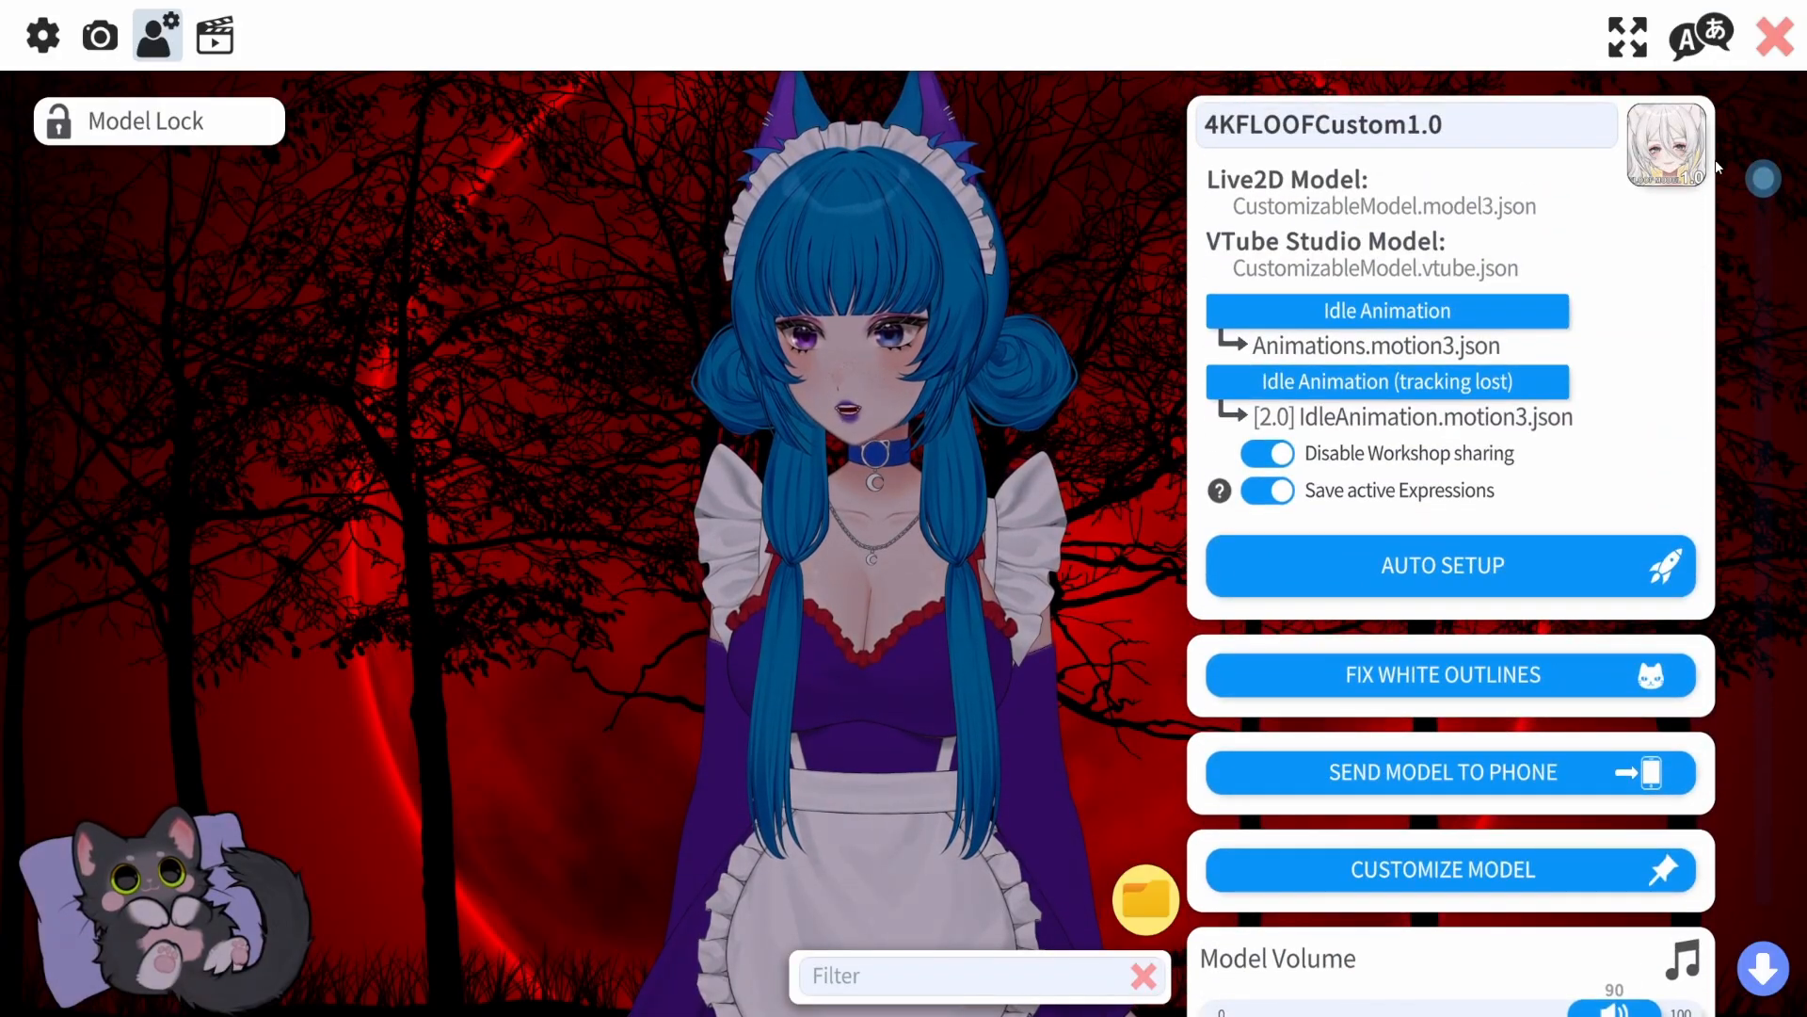
pyautogui.click(1485, 888)
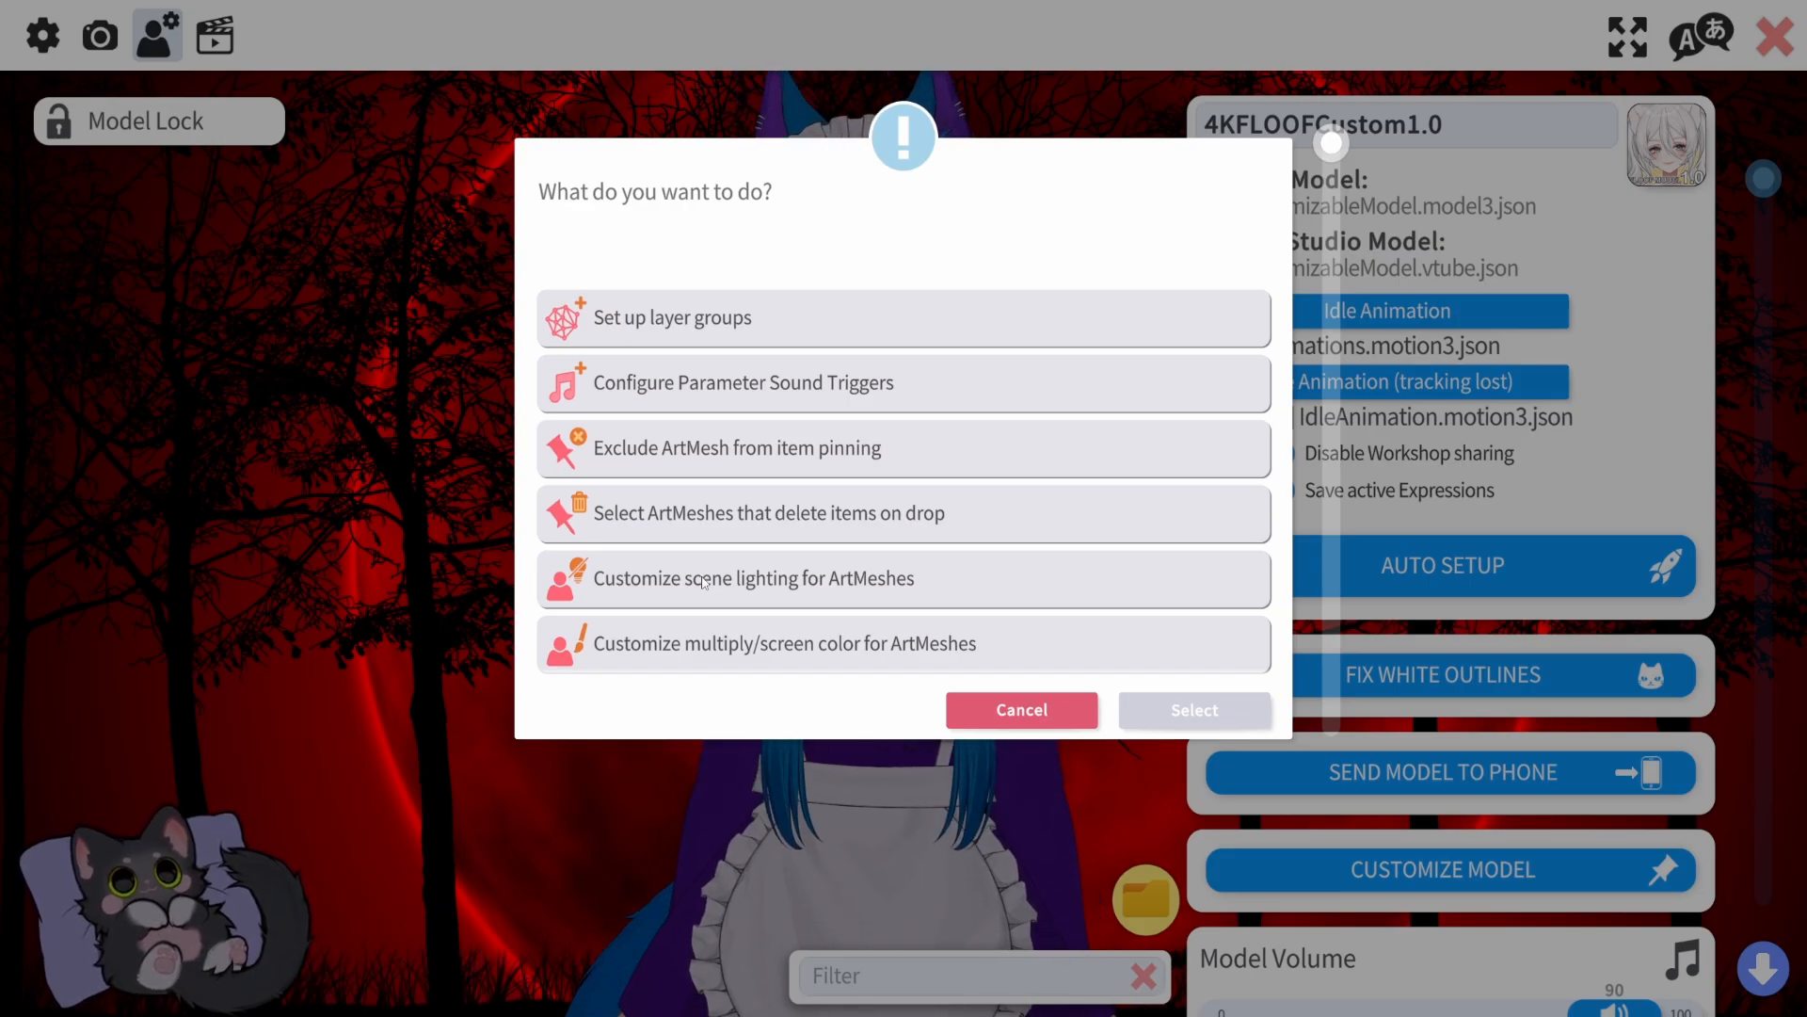
pyautogui.click(704, 581)
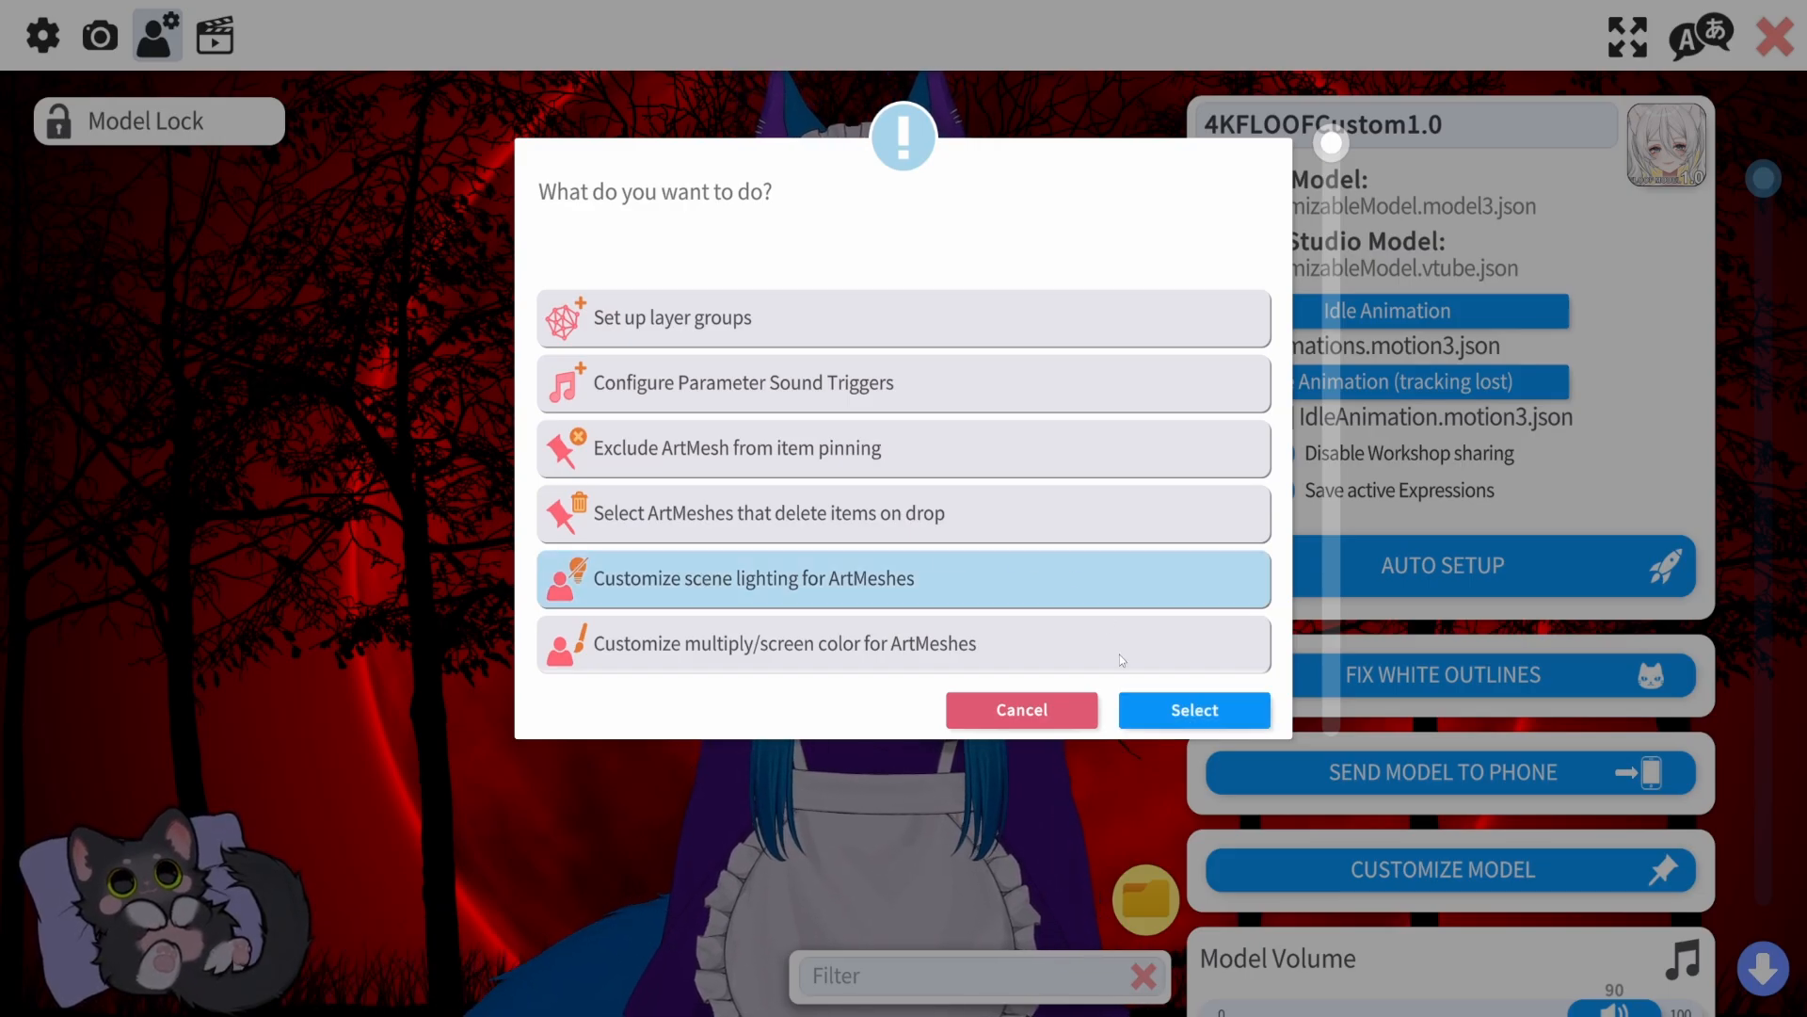
pyautogui.click(1142, 721)
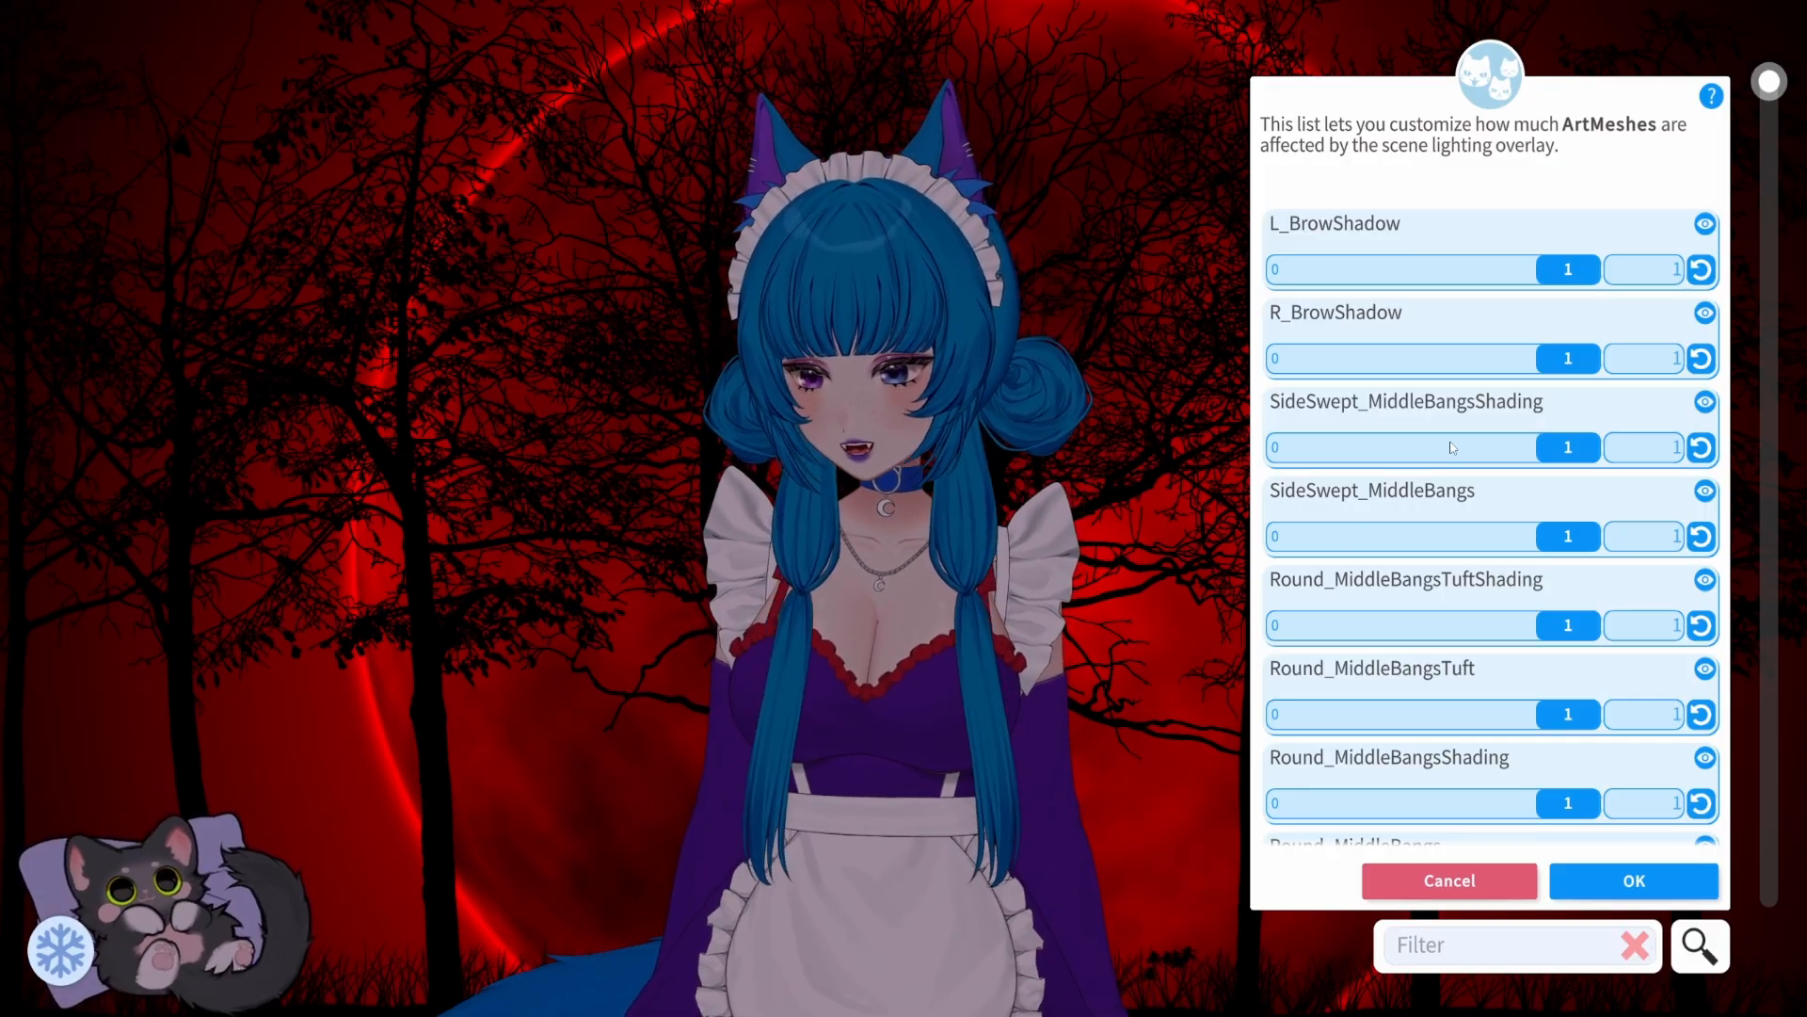
# Look through the full ArtMesh list for the face, hair and hand parts that scene lighting affects.
pyautogui.scroll(-4, 1451, 449)
pyautogui.scroll(-9, 1452, 449)
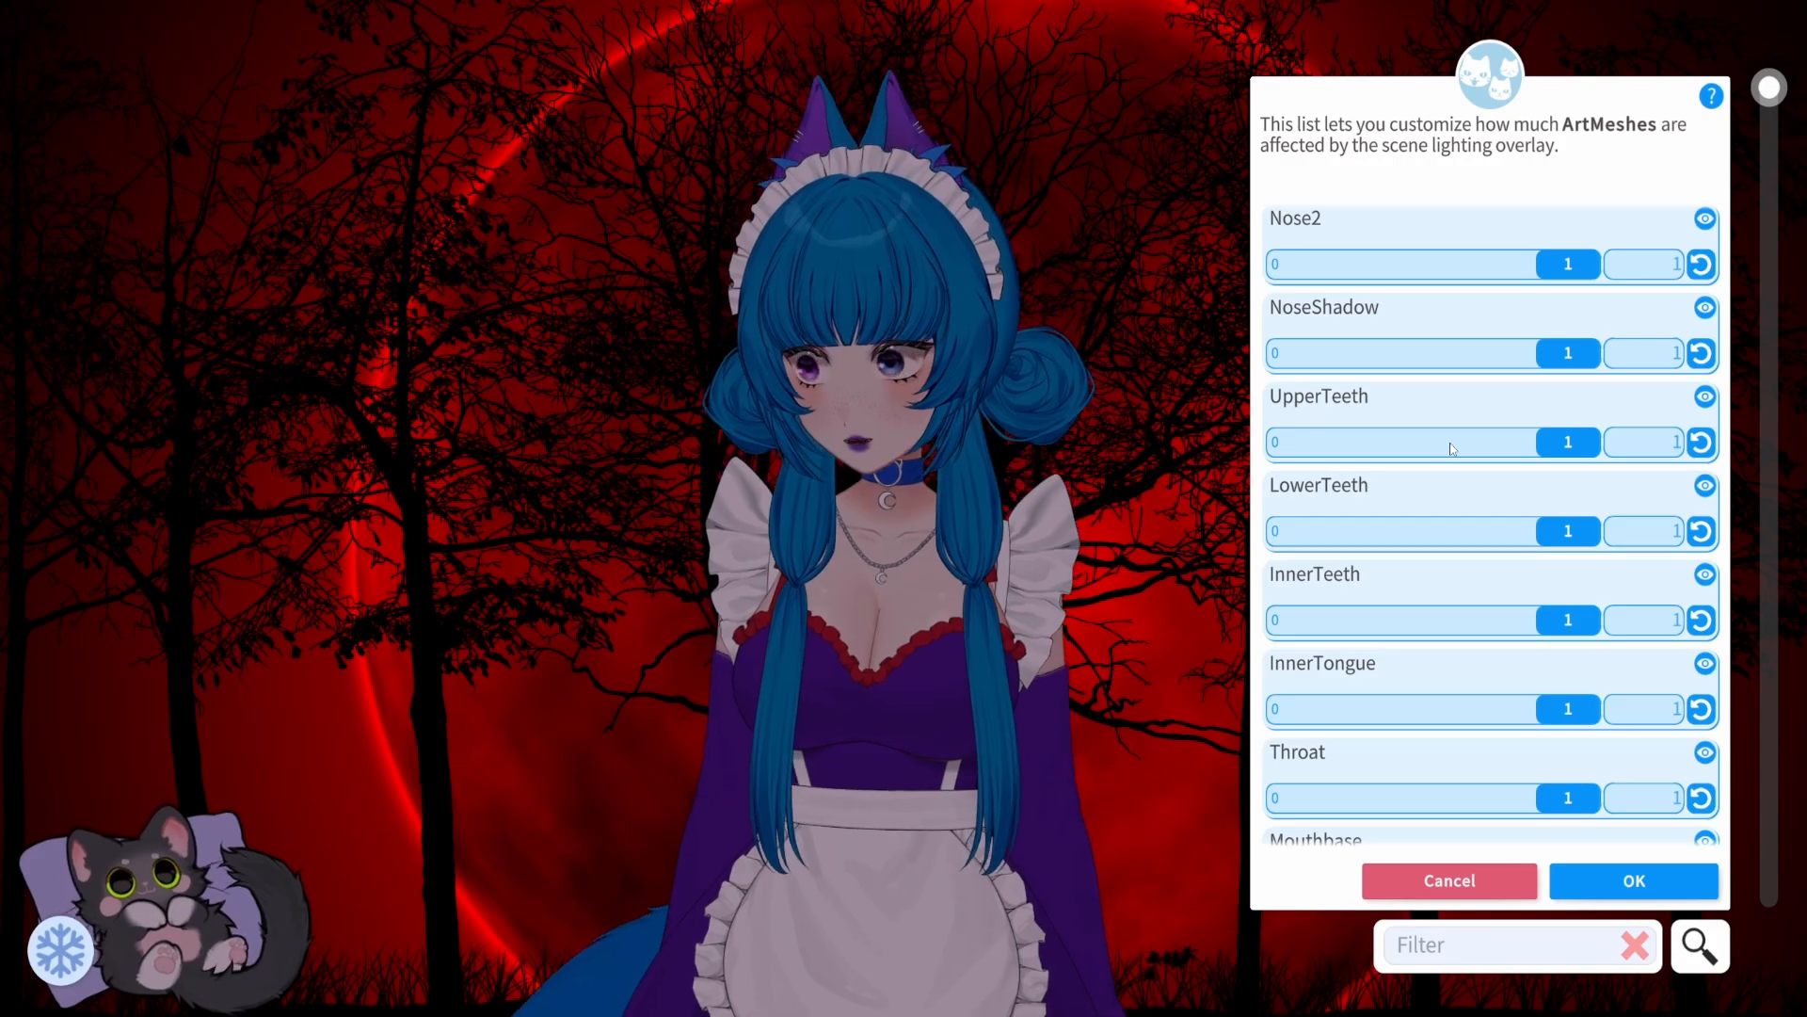
pyautogui.scroll(-2, 1452, 449)
pyautogui.scroll(-8, 1452, 449)
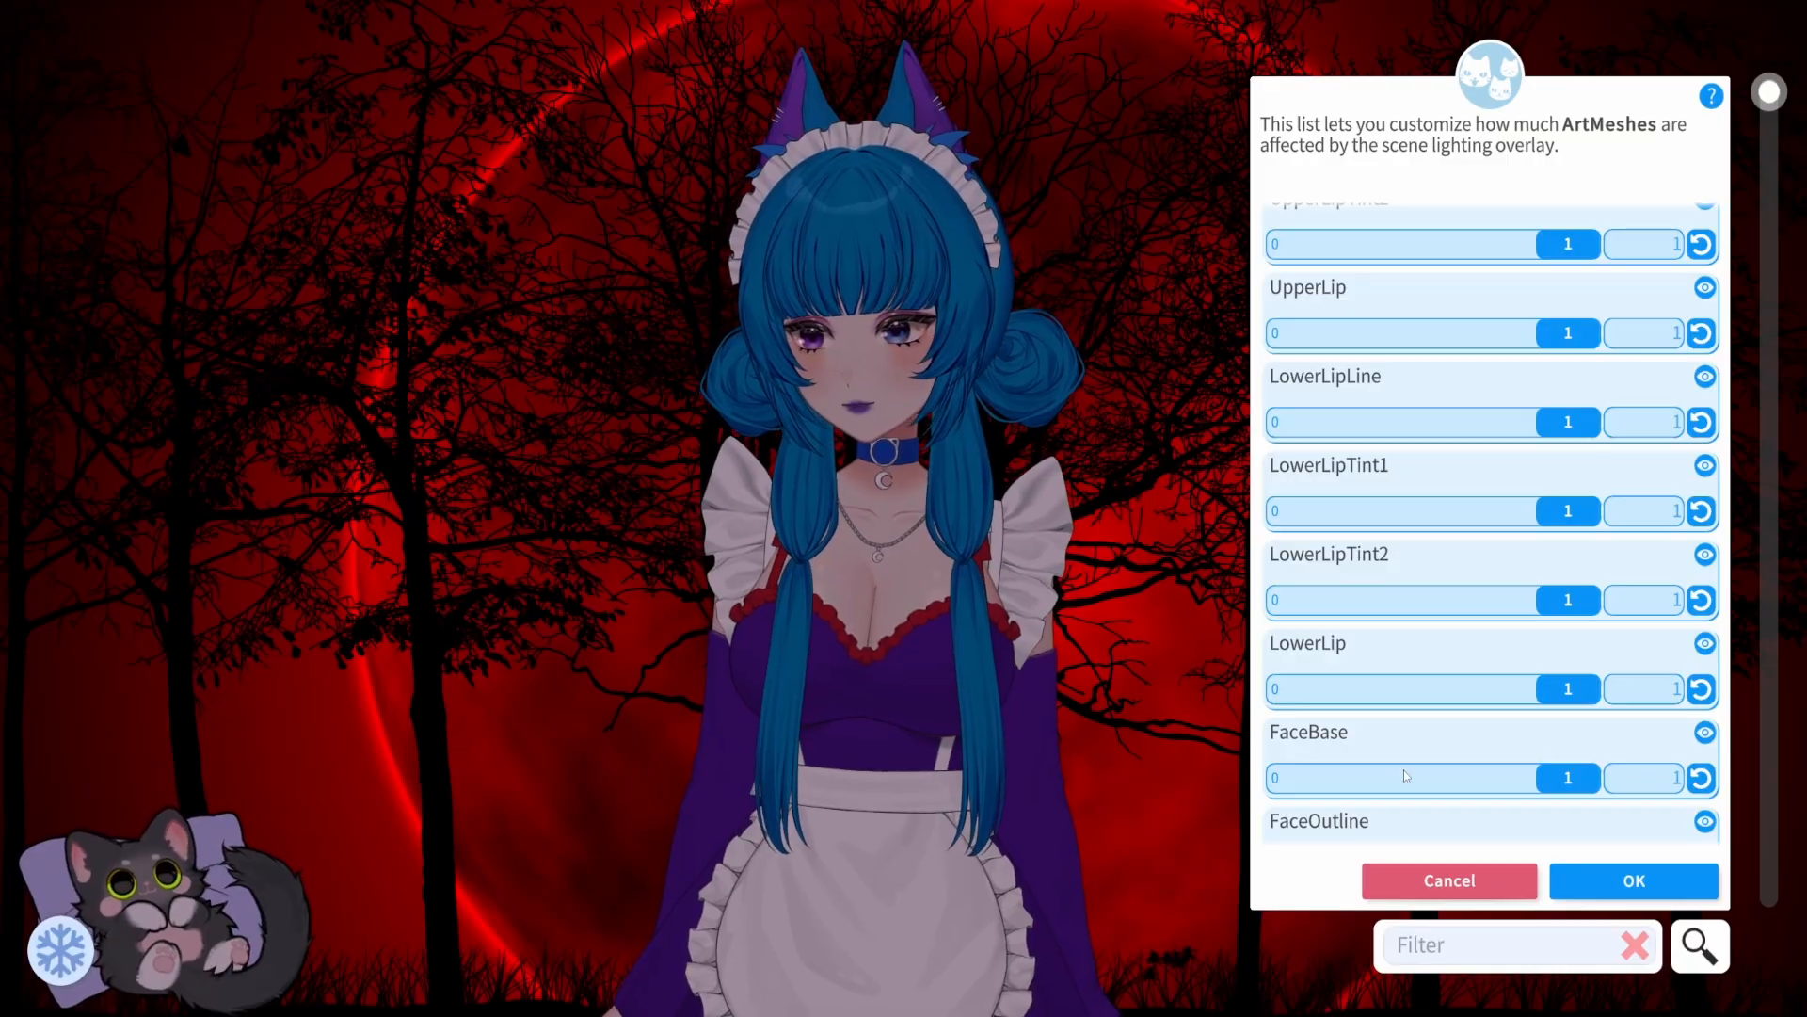
pyautogui.scroll(-6, 1416, 576)
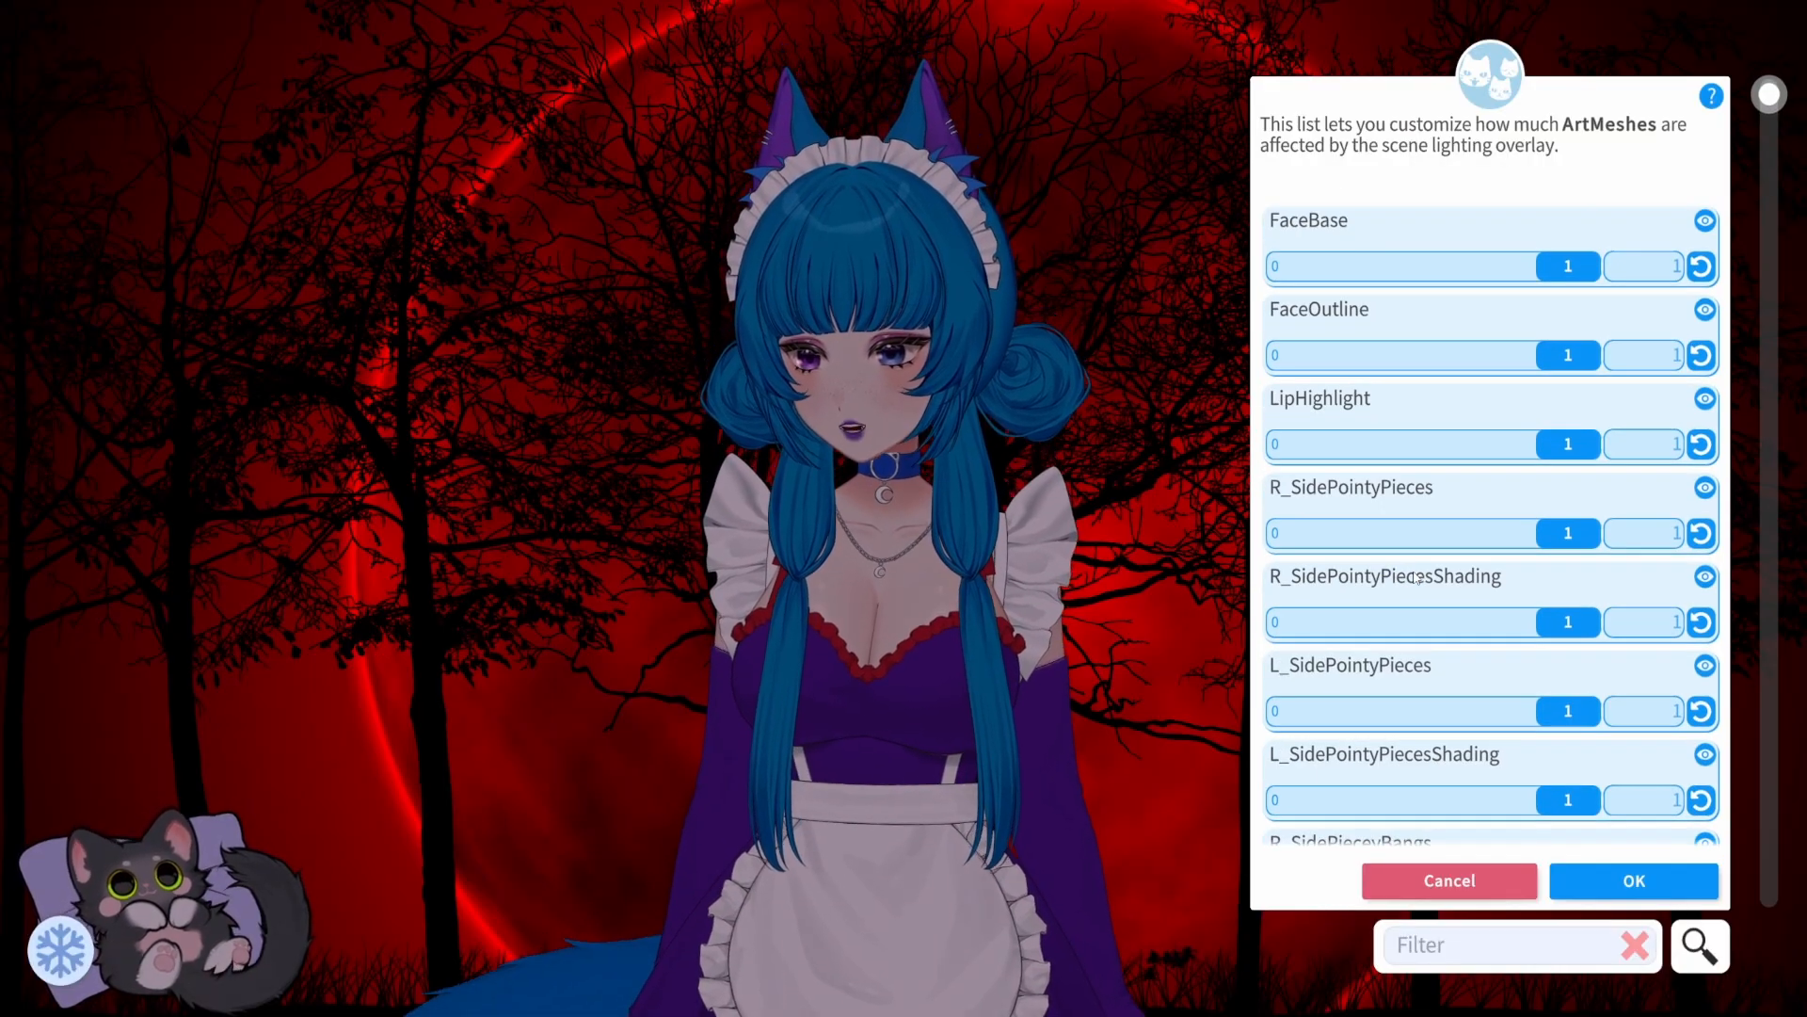
pyautogui.scroll(-6, 1416, 576)
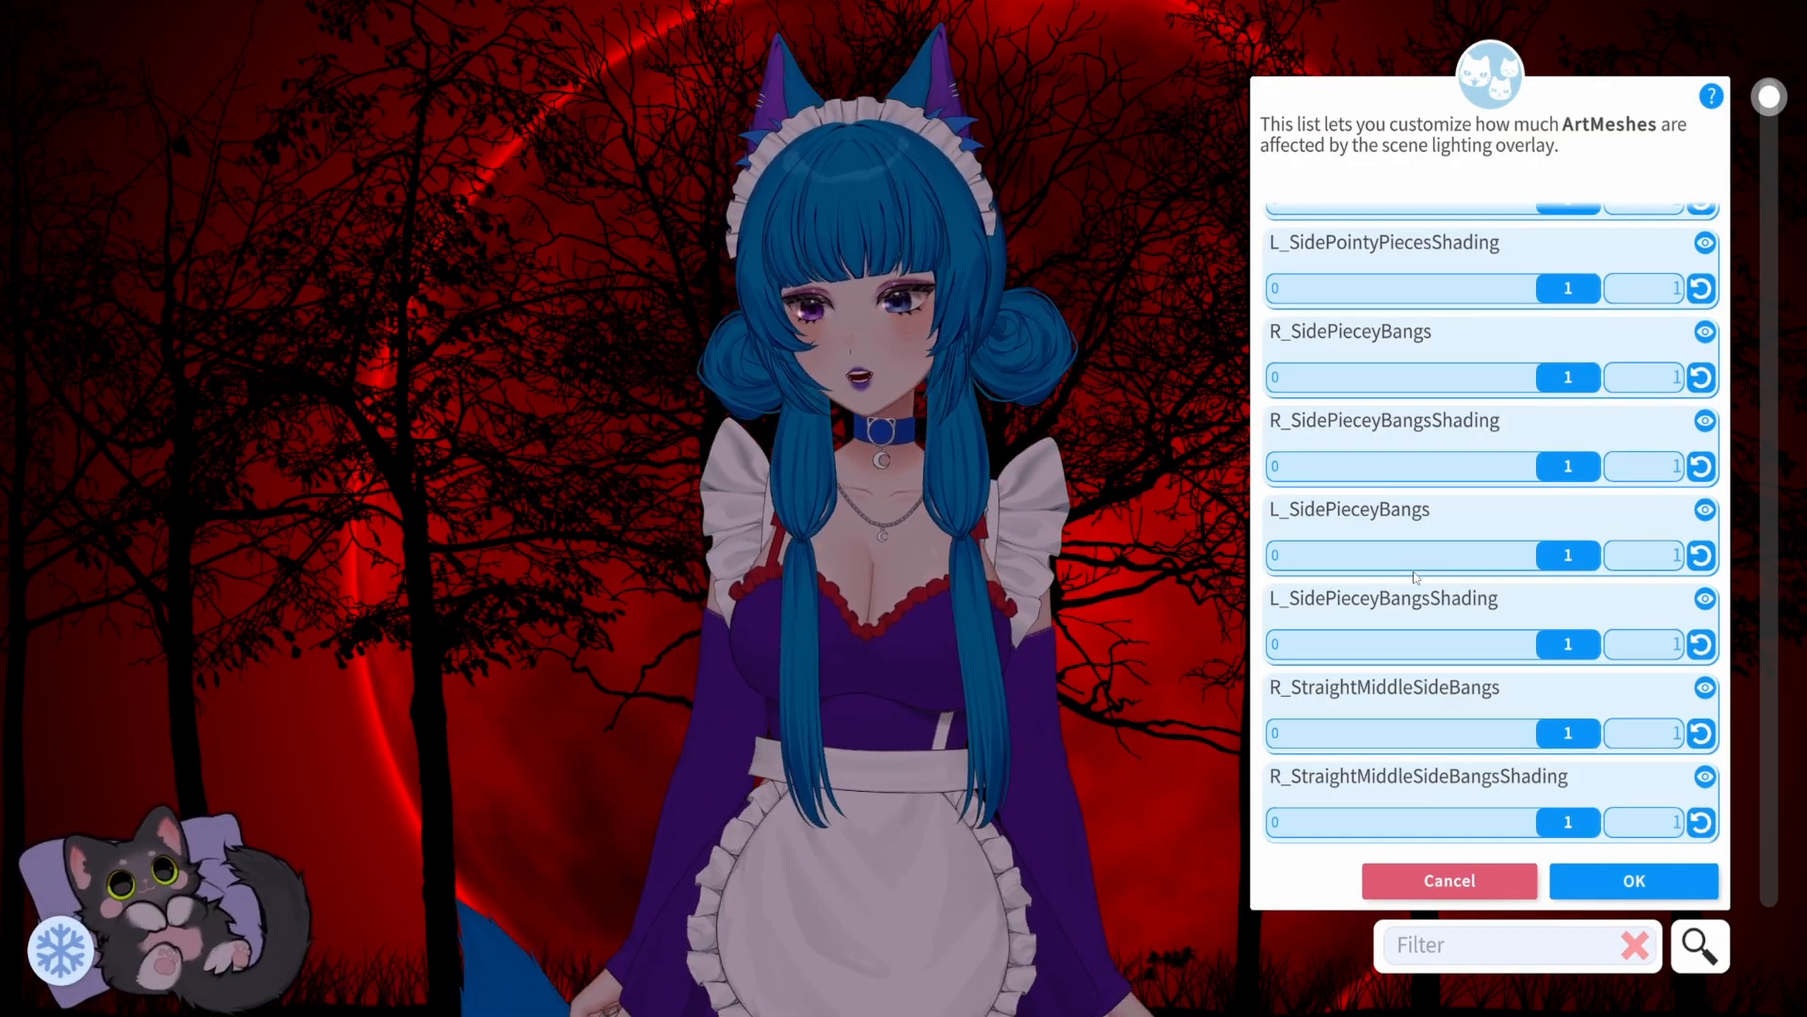
pyautogui.scroll(-18, 1415, 577)
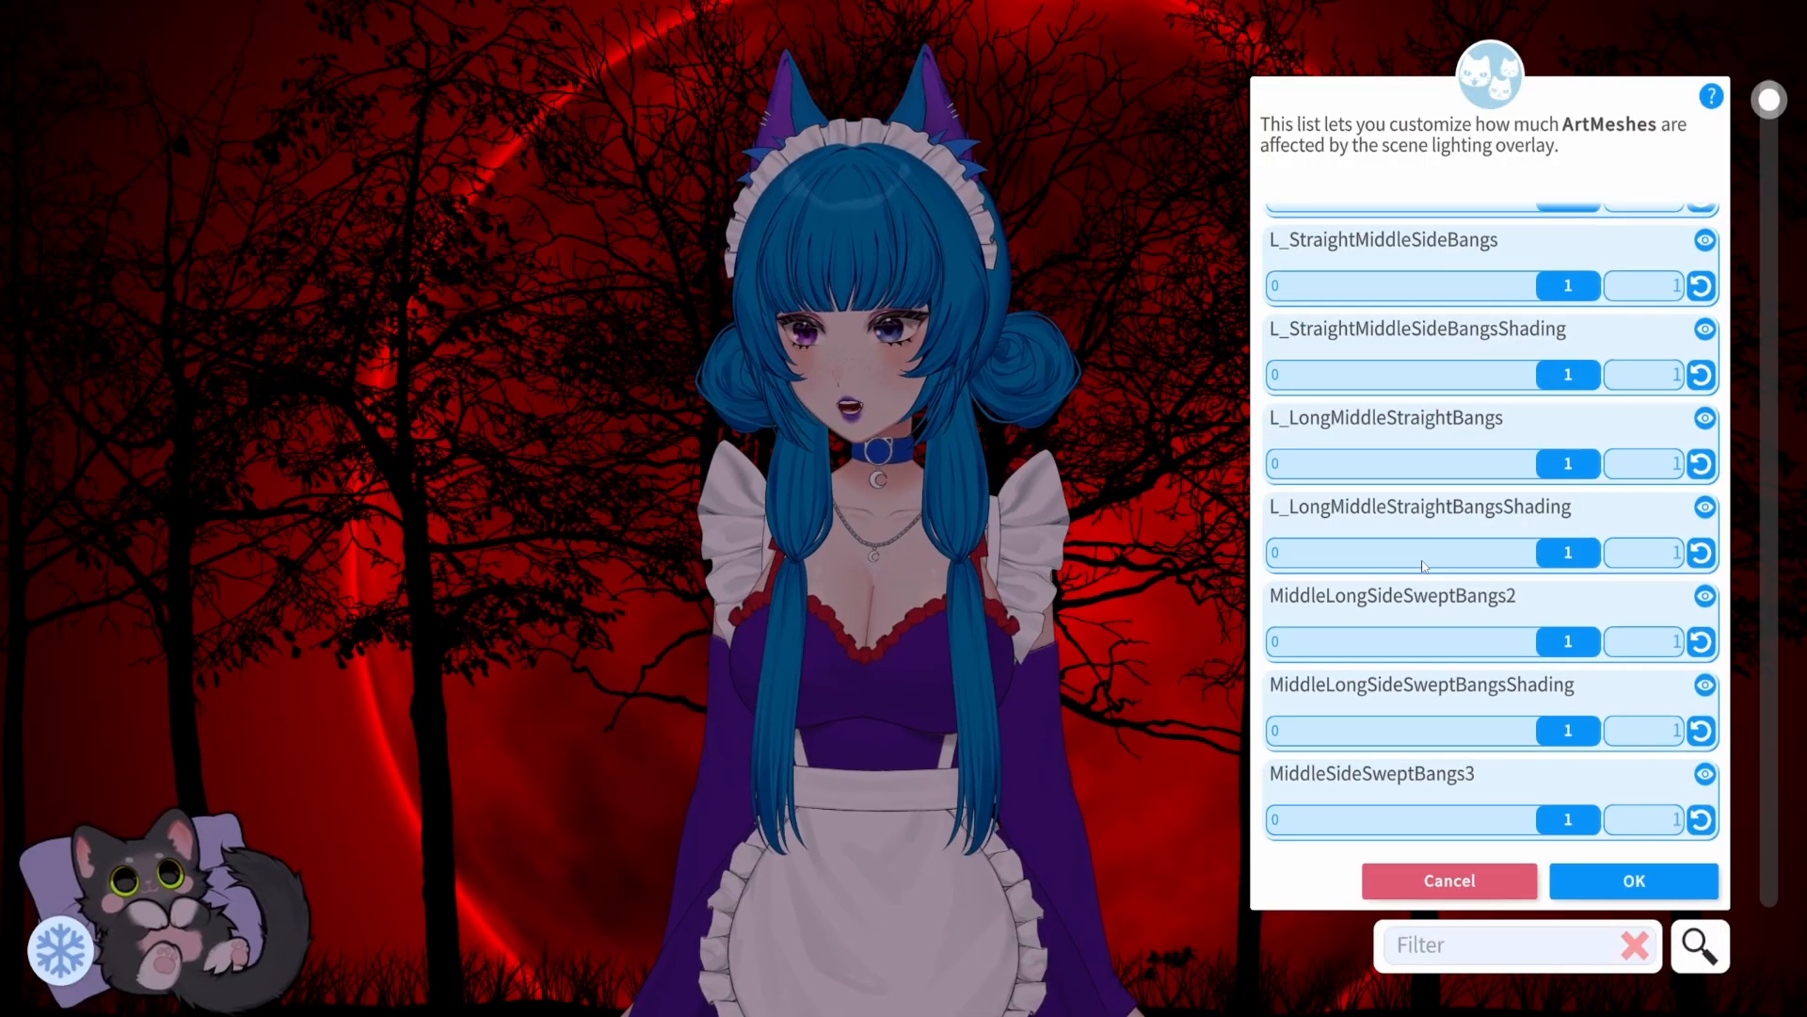
pyautogui.scroll(-6, 1426, 561)
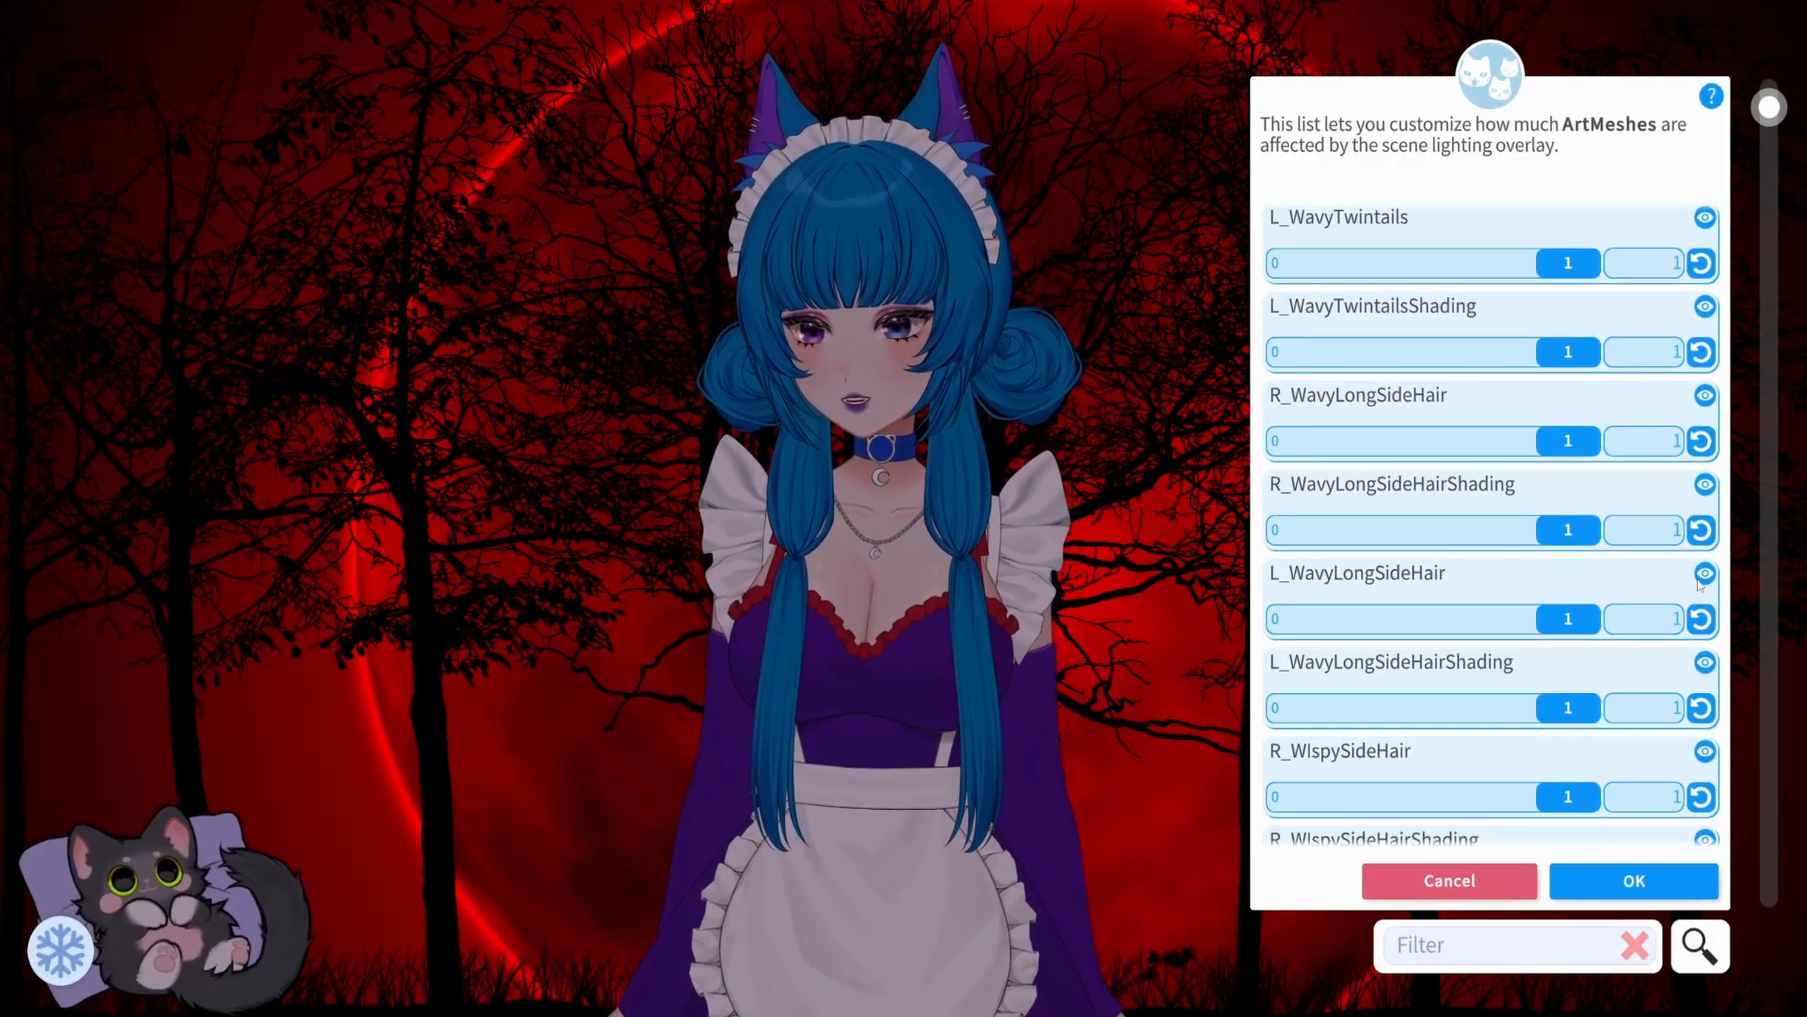
pyautogui.scroll(-12, 1704, 577)
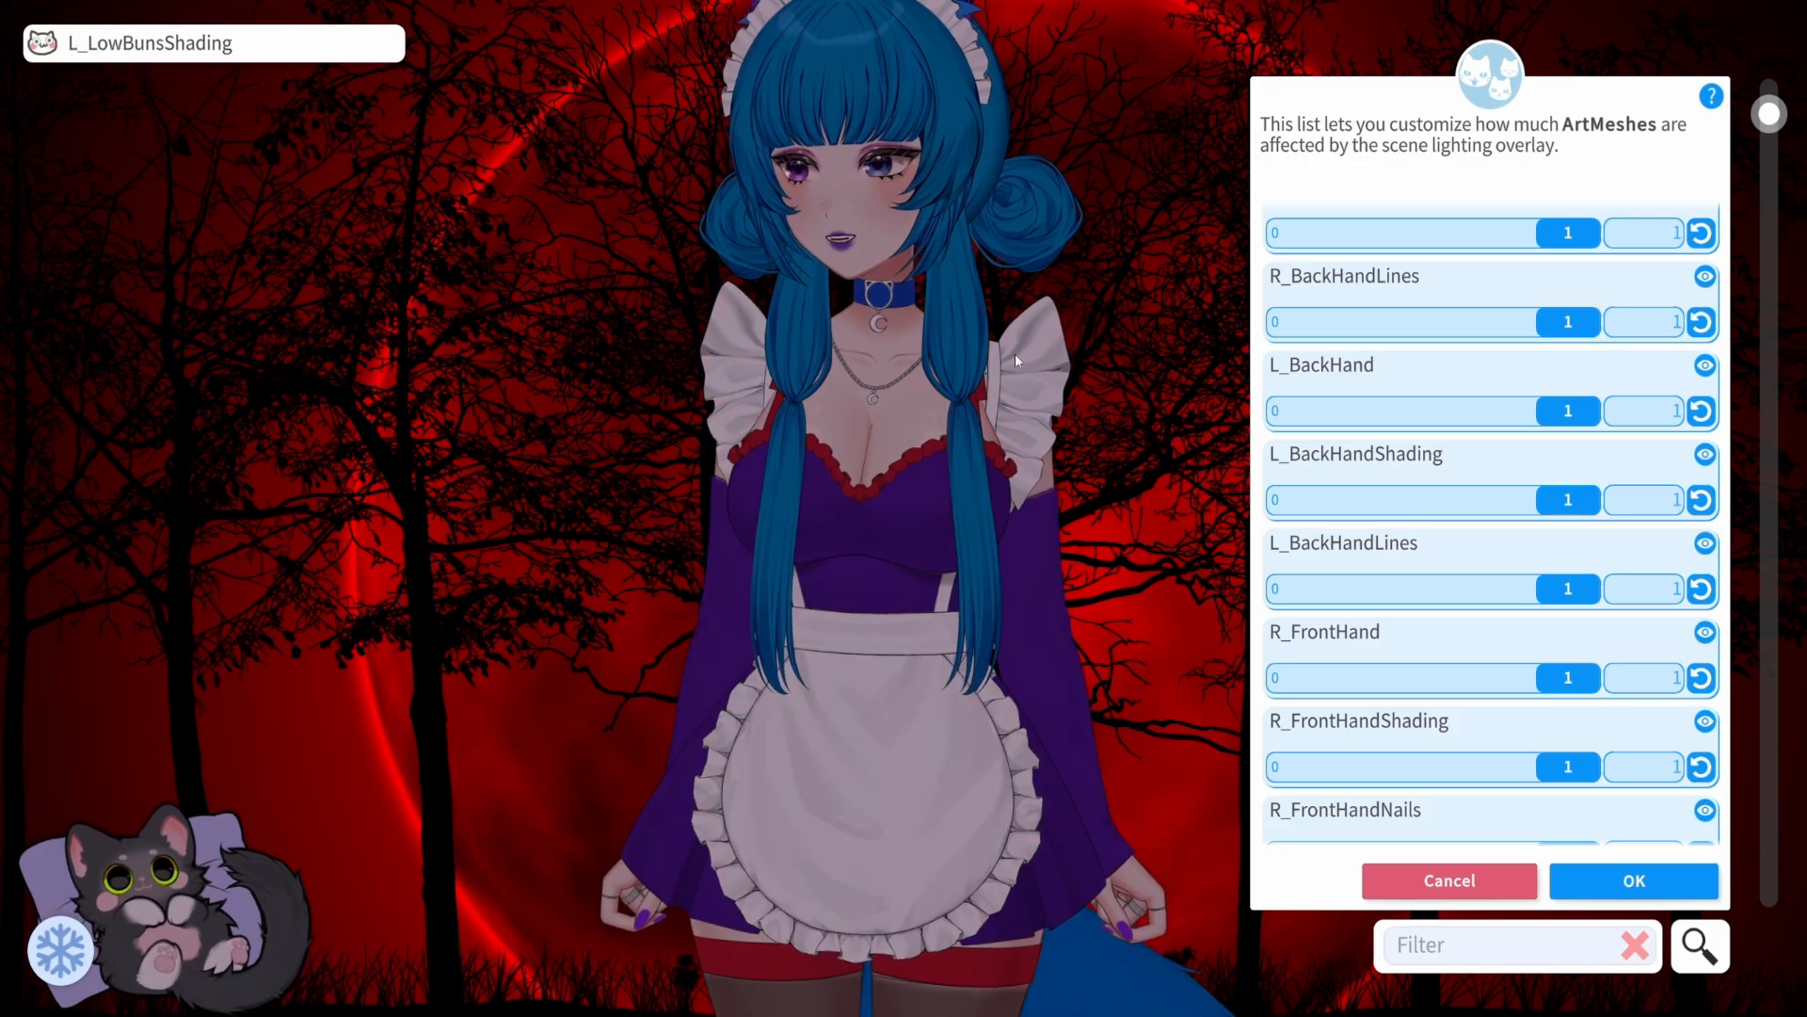
# Limit the ArtMesh list to the meshes around the model's eye and set the scene lighting amount of L_IrisBaseColor to 0.
pyautogui.click(877, 174)
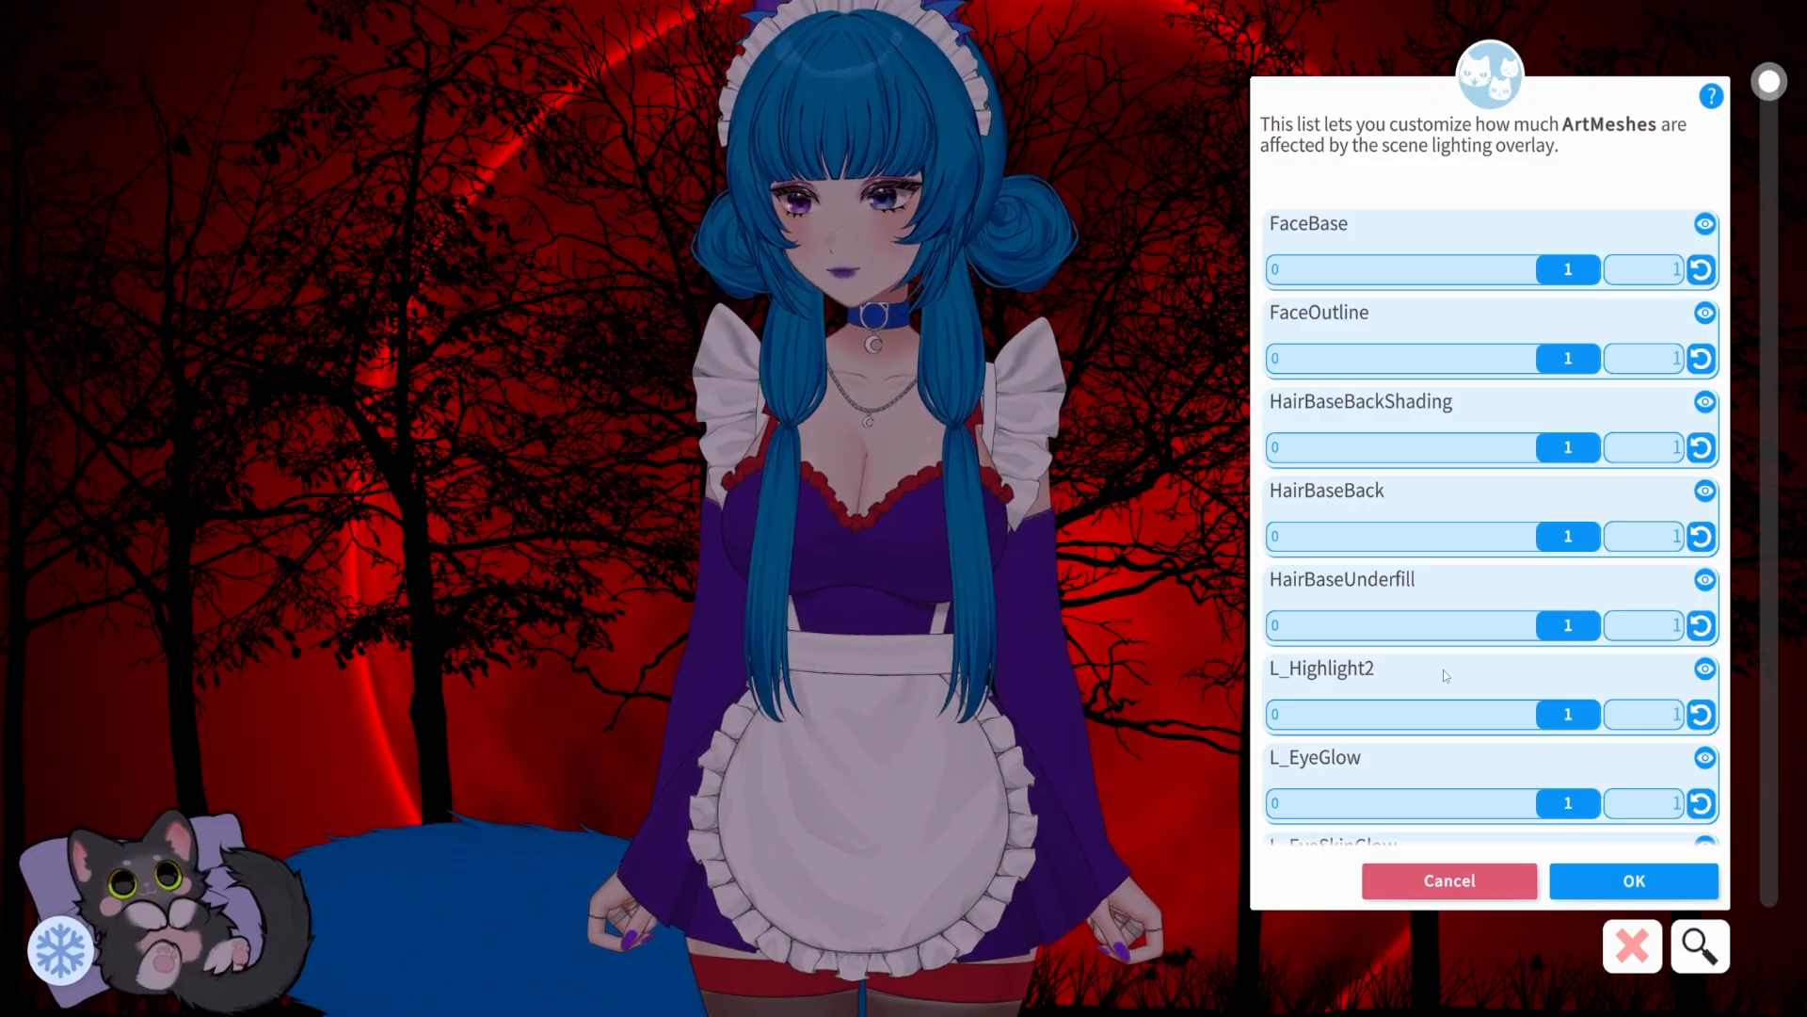
pyautogui.scroll(-3, 1443, 669)
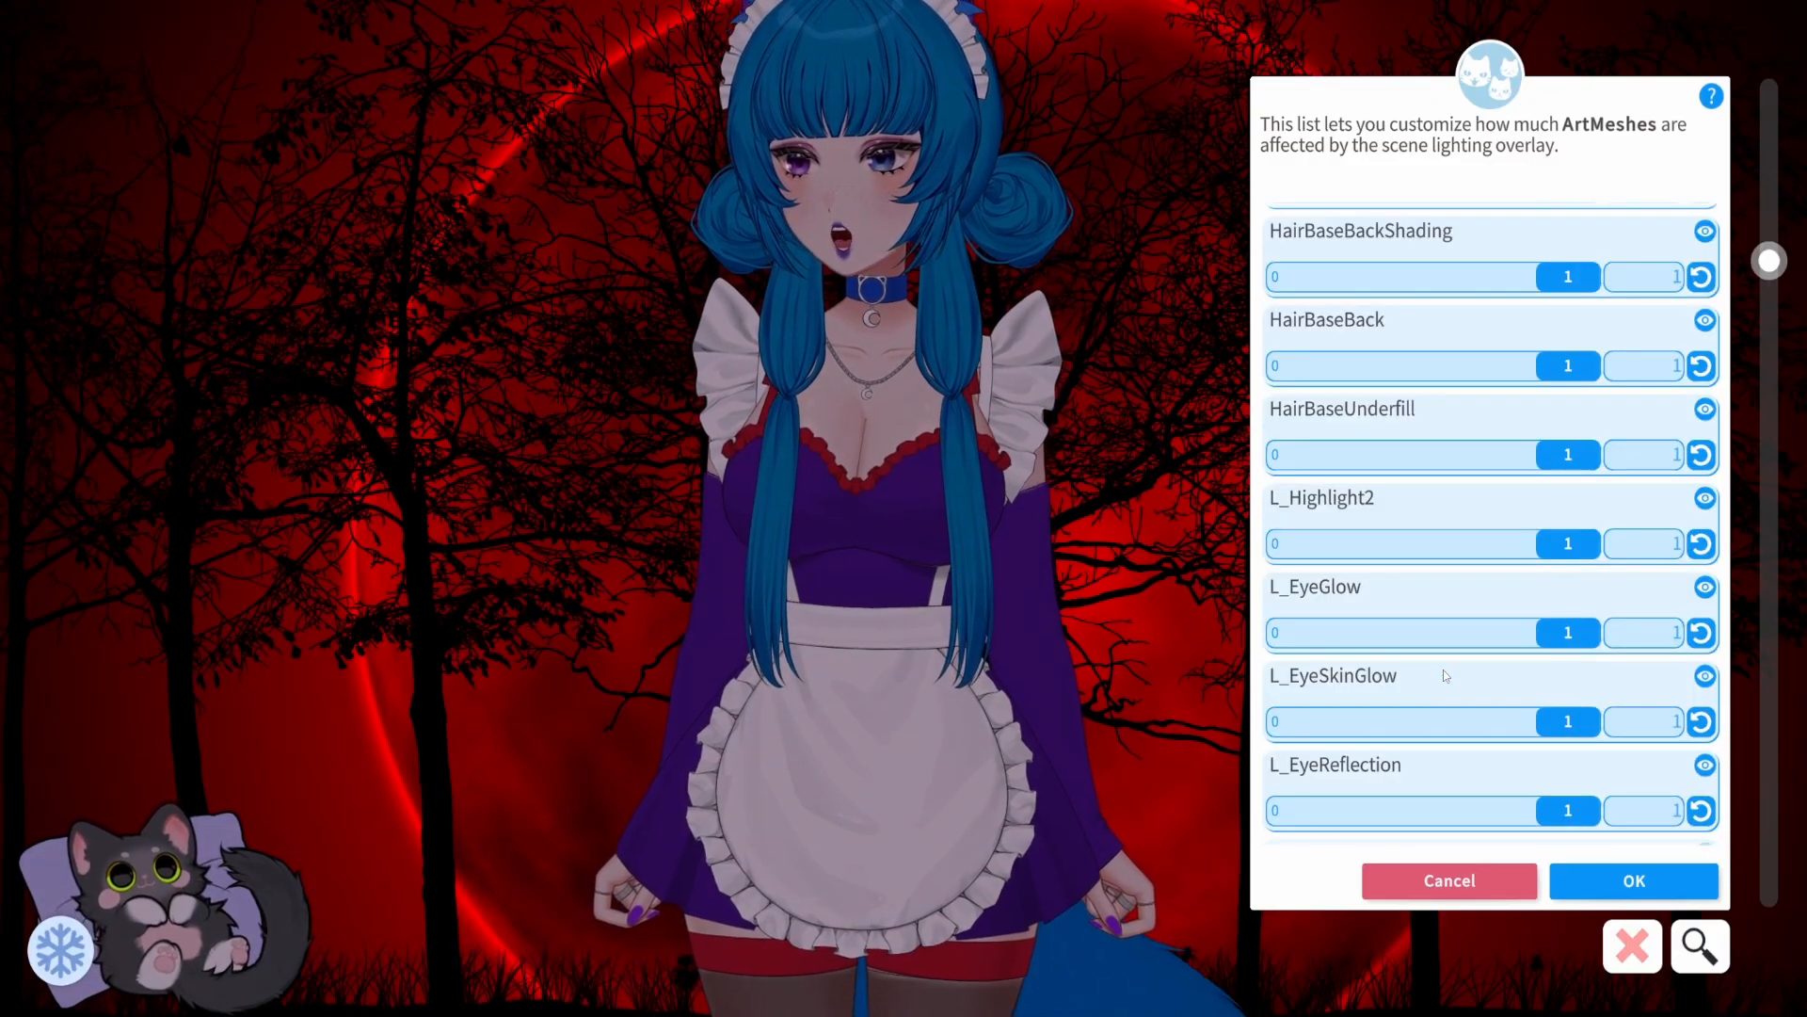
pyautogui.scroll(-4, 1445, 675)
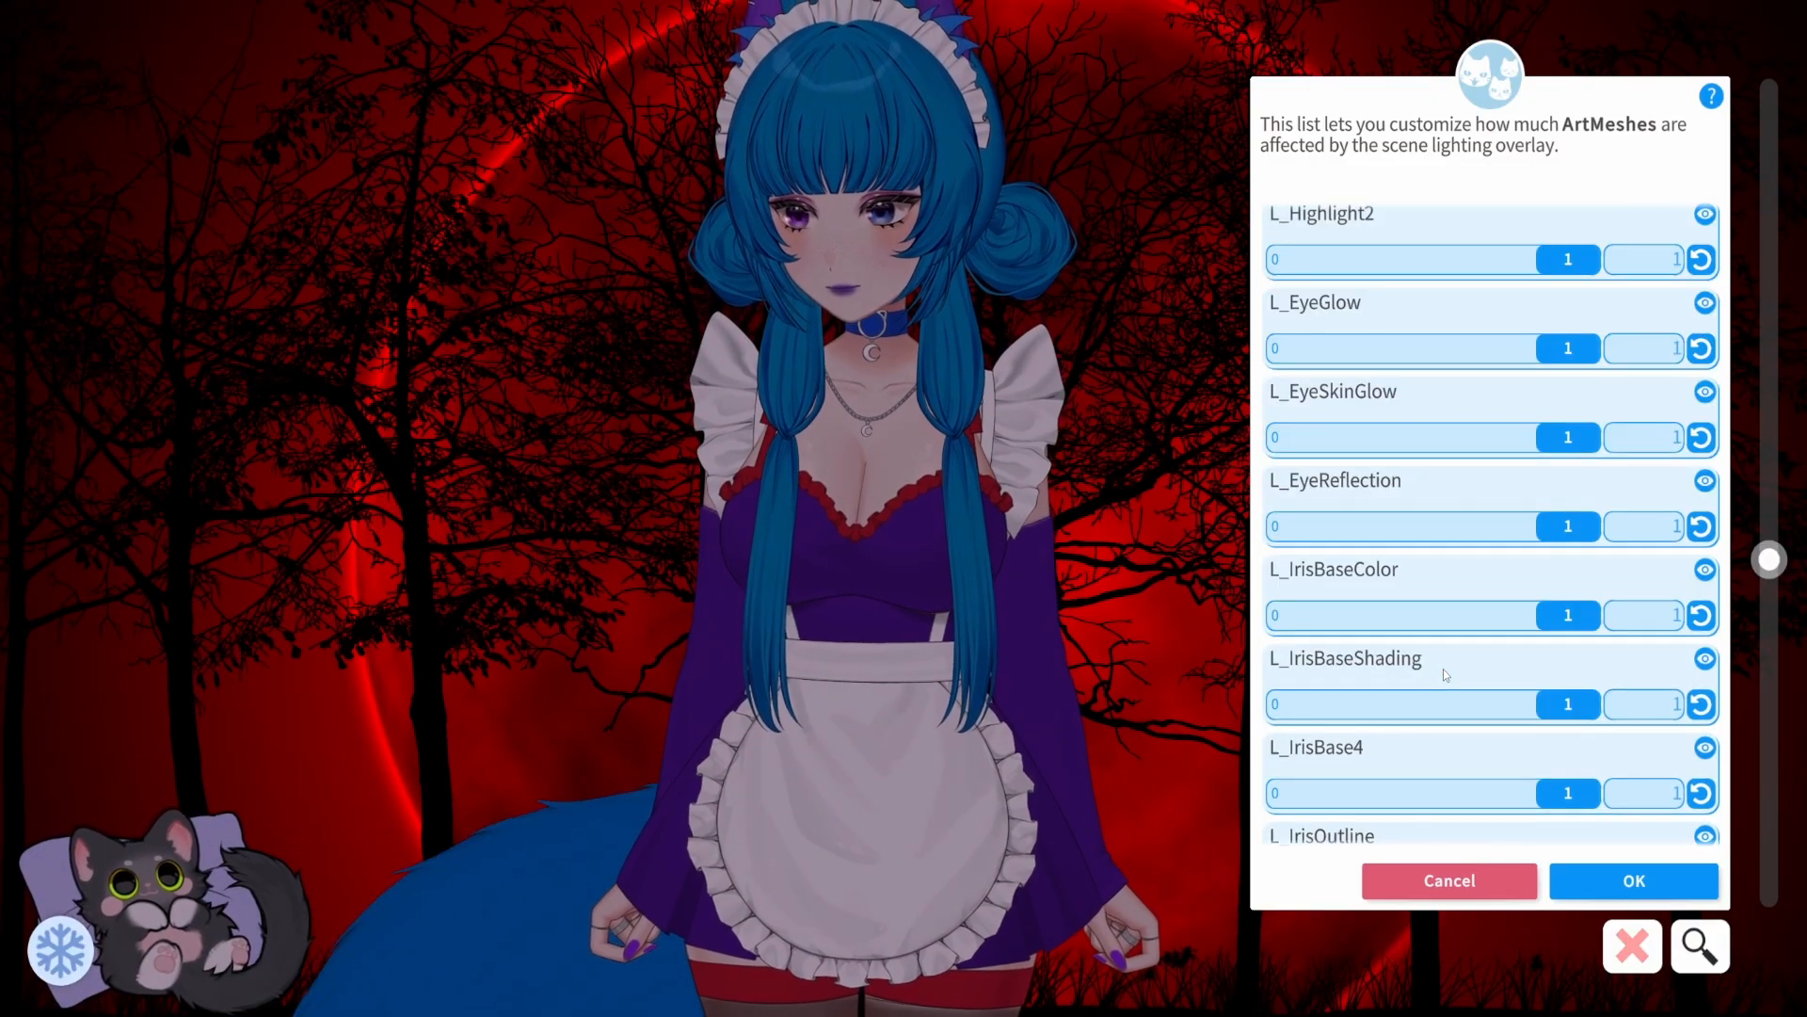
pyautogui.scroll(-1, 1445, 674)
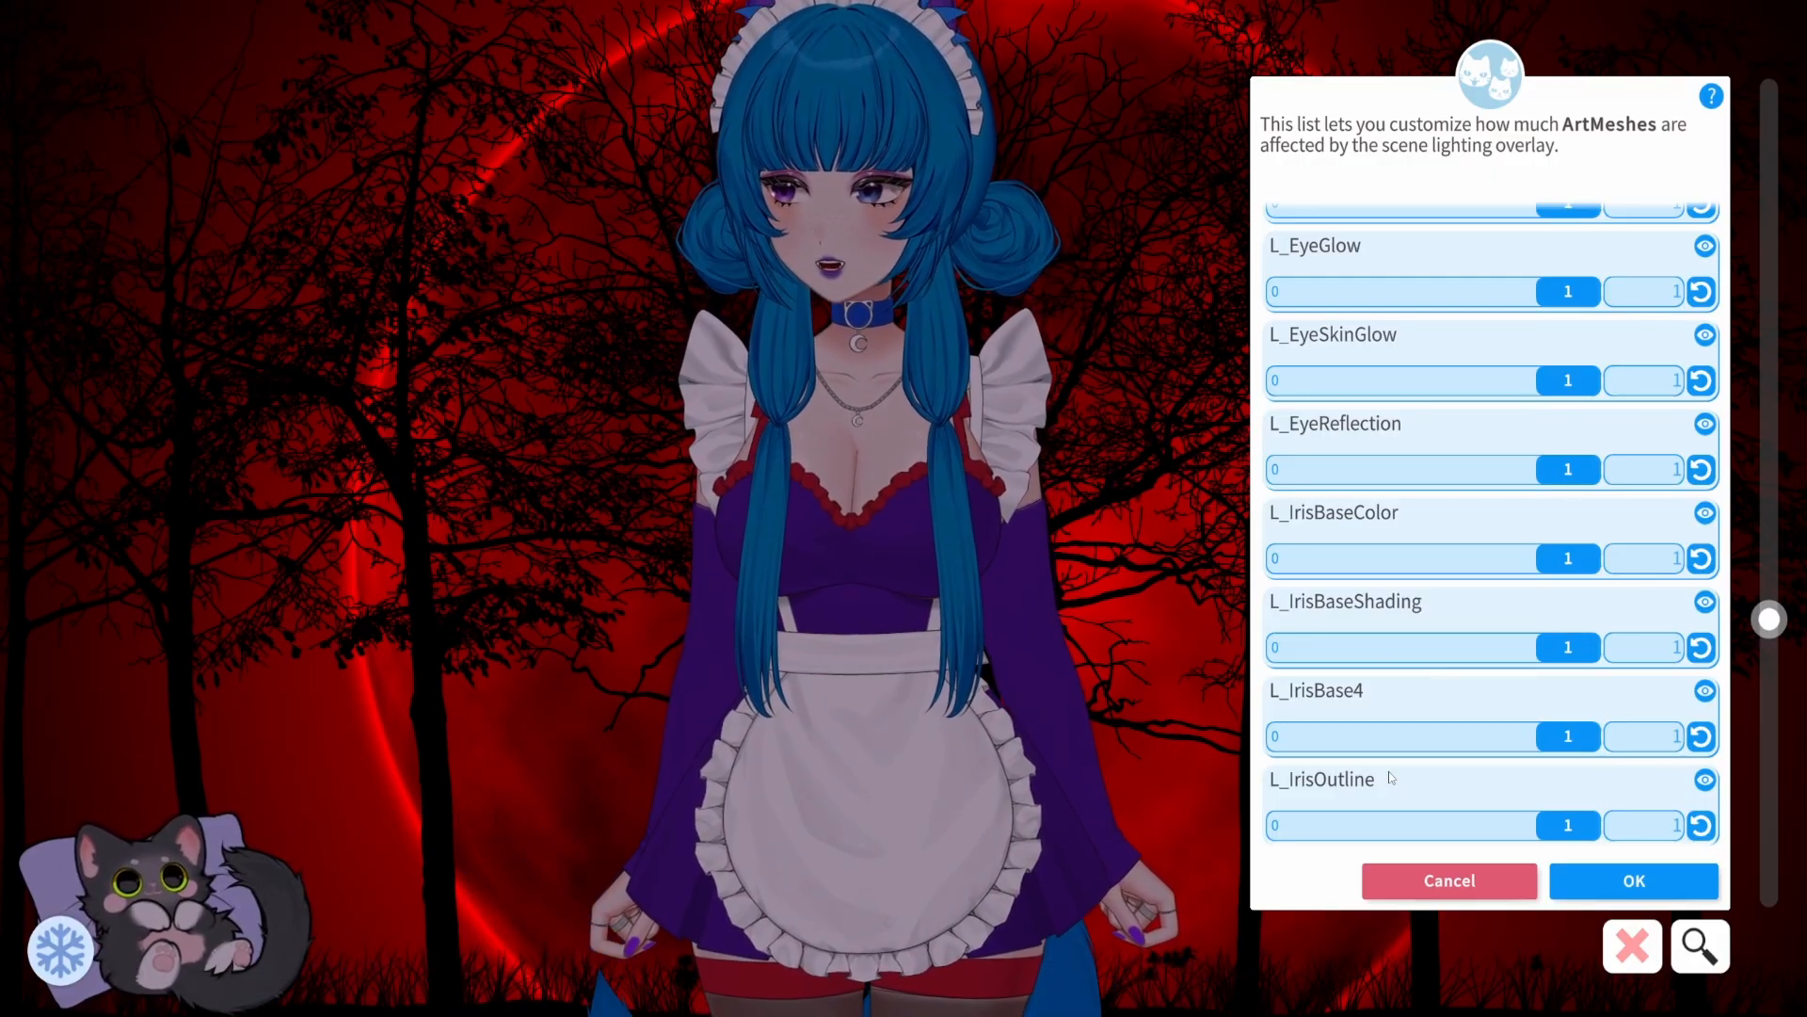
pyautogui.scroll(5, 803, 388)
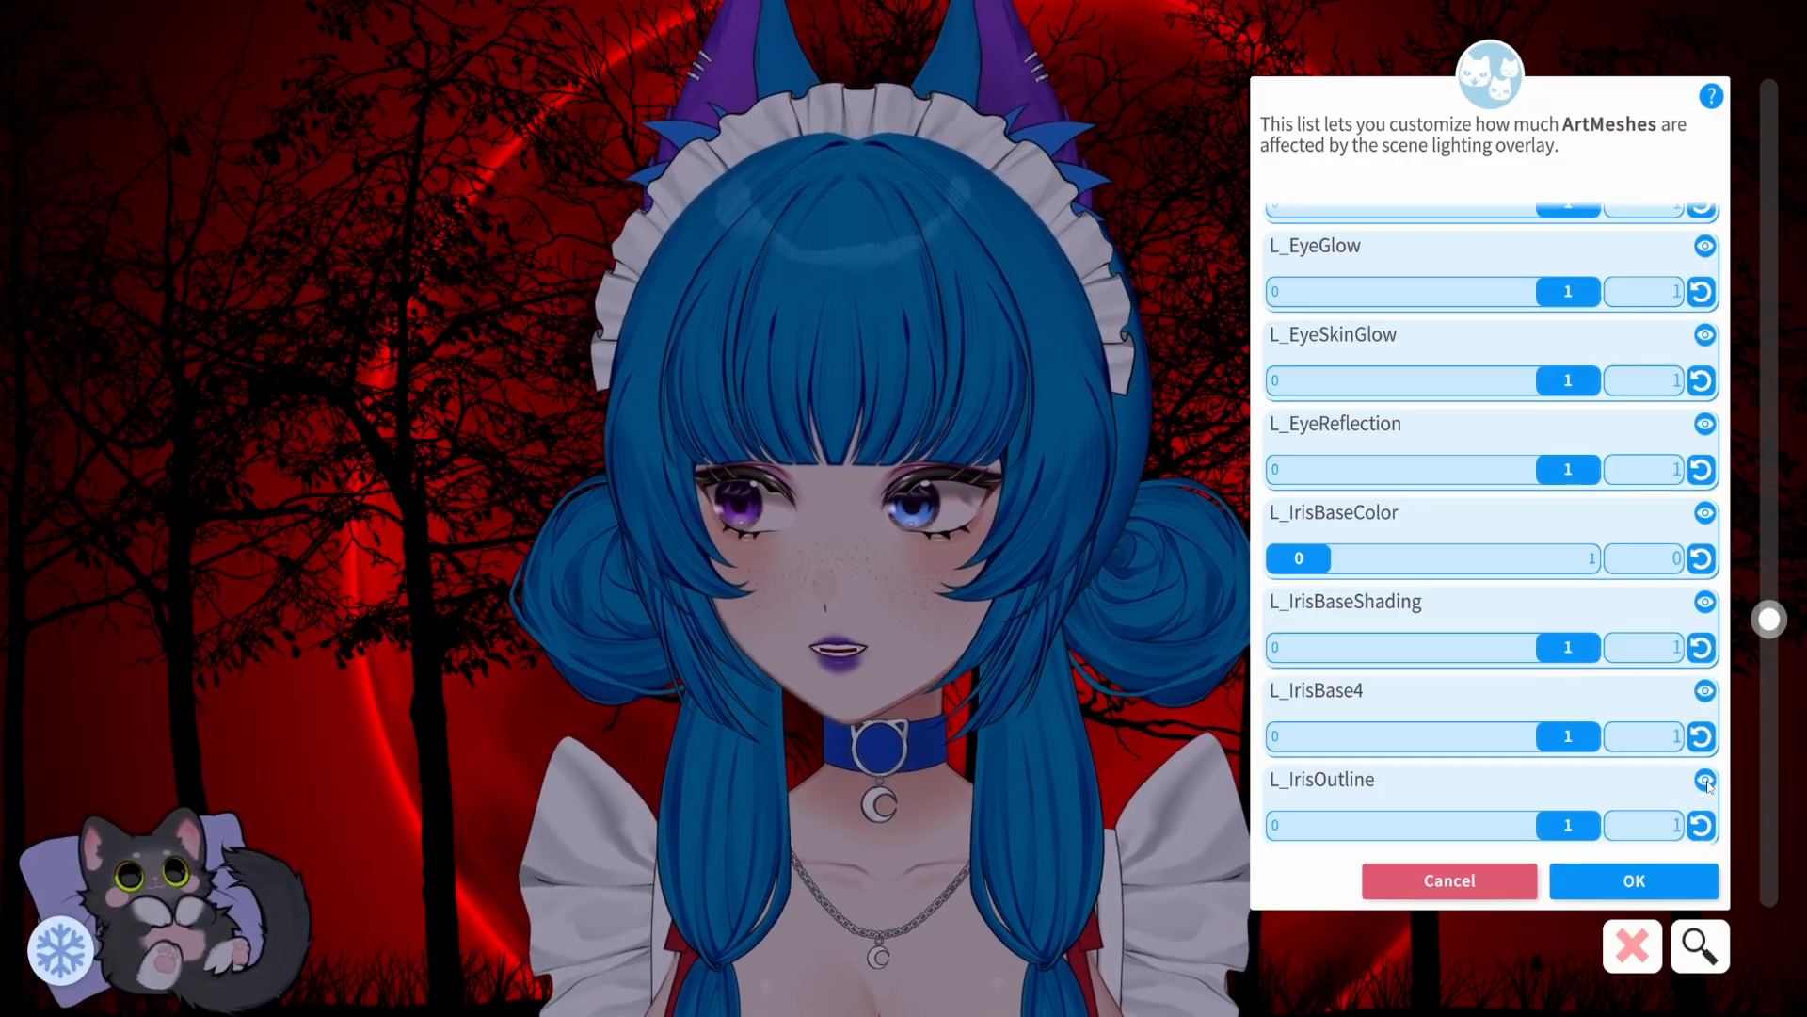
pyautogui.scroll(-1, 1704, 784)
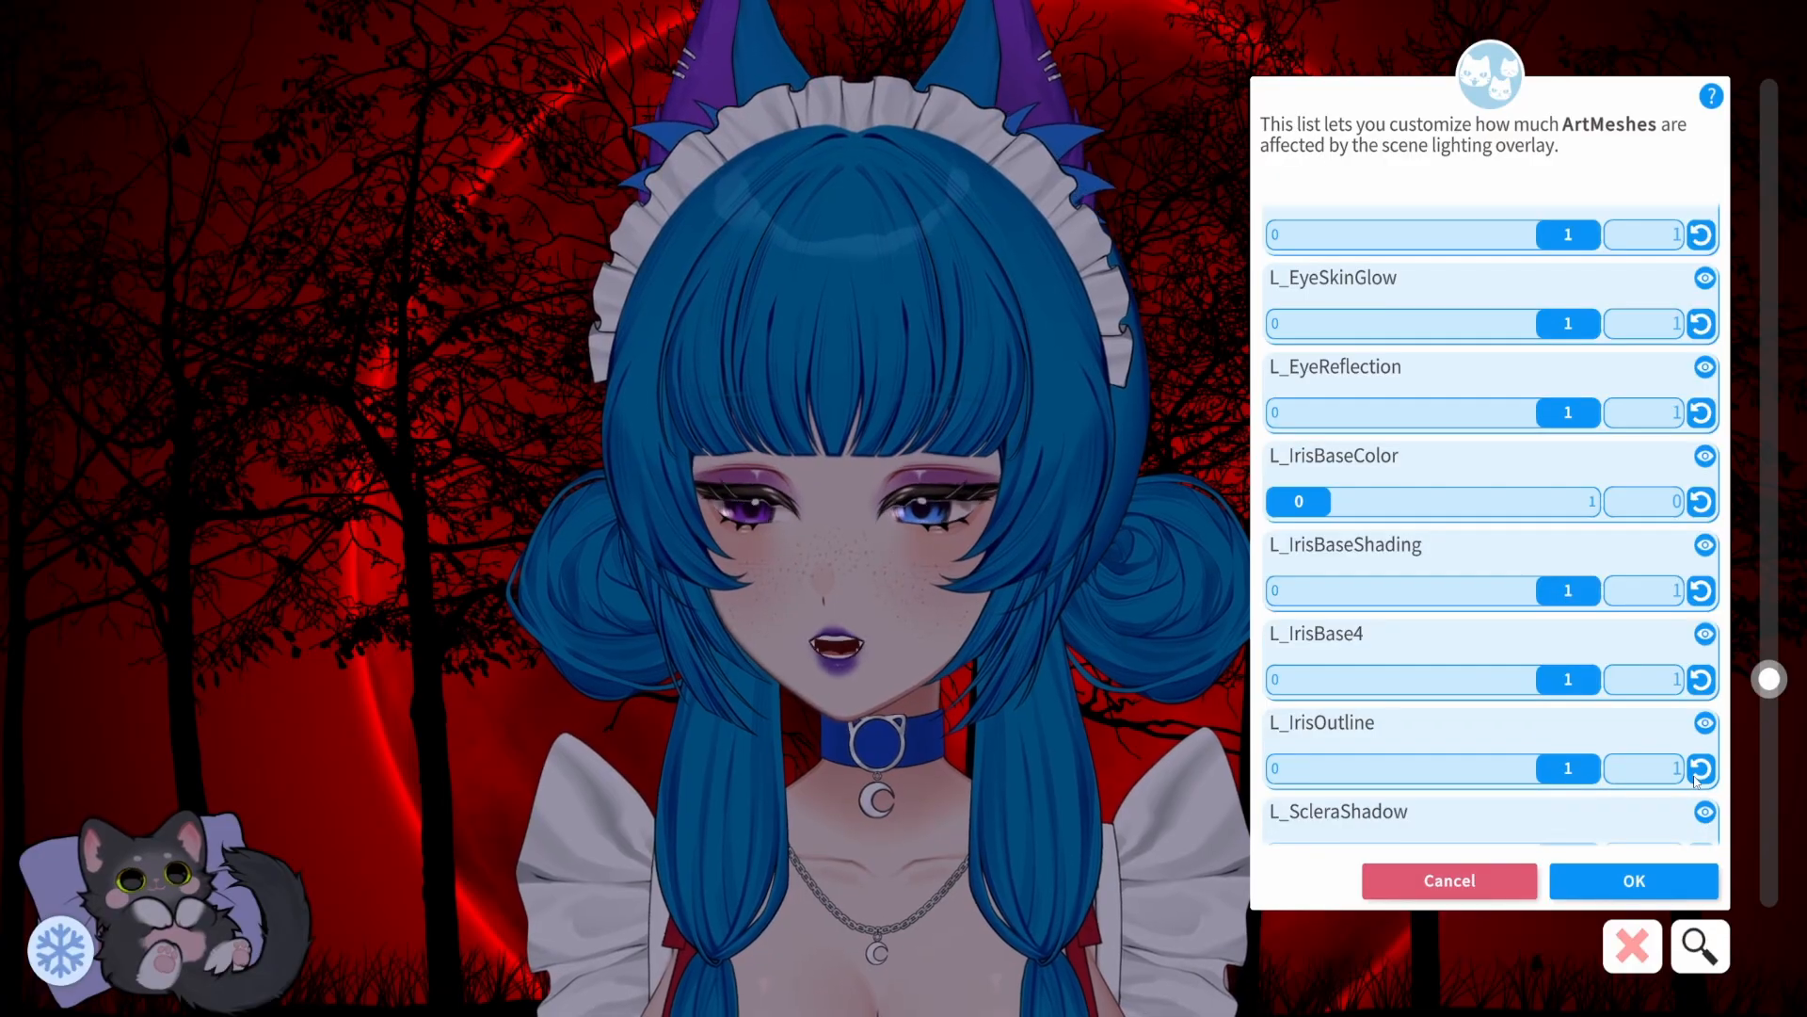
# Set the scene lighting amounts of L_EyeGlow and L_Highlight2 to 0.
pyautogui.scroll(2, 1697, 779)
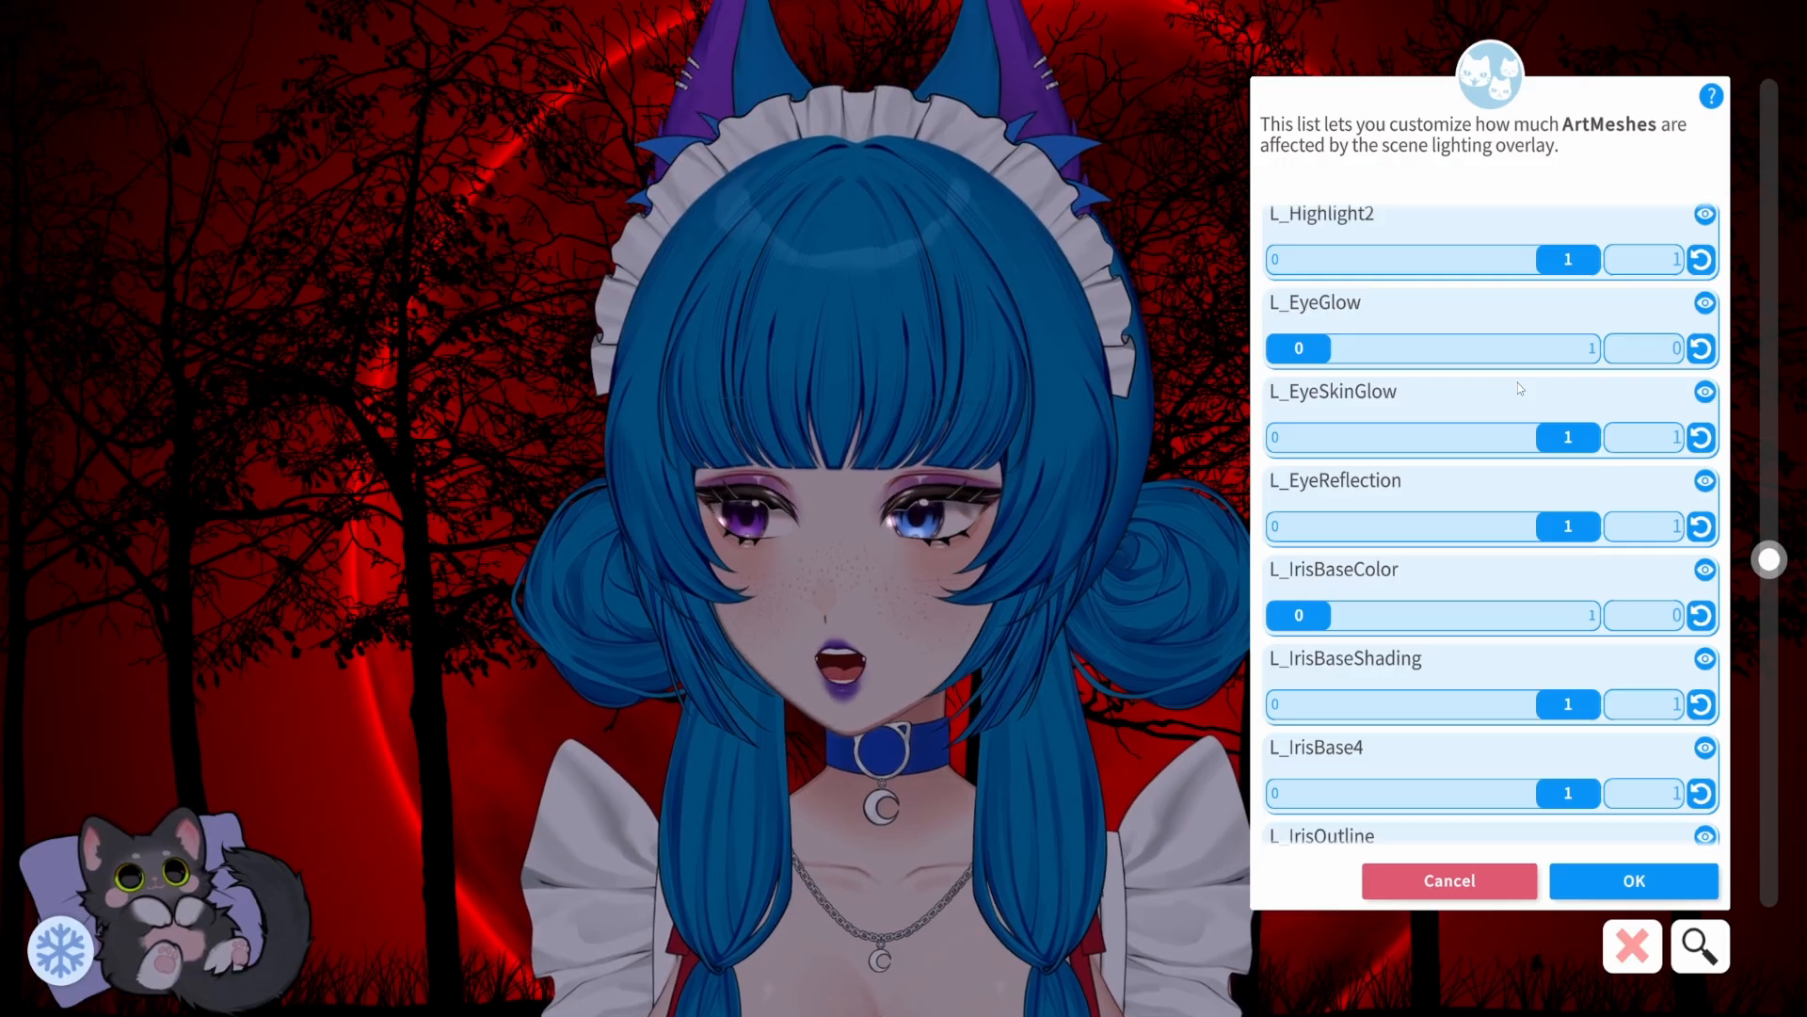
pyautogui.scroll(1, 1518, 382)
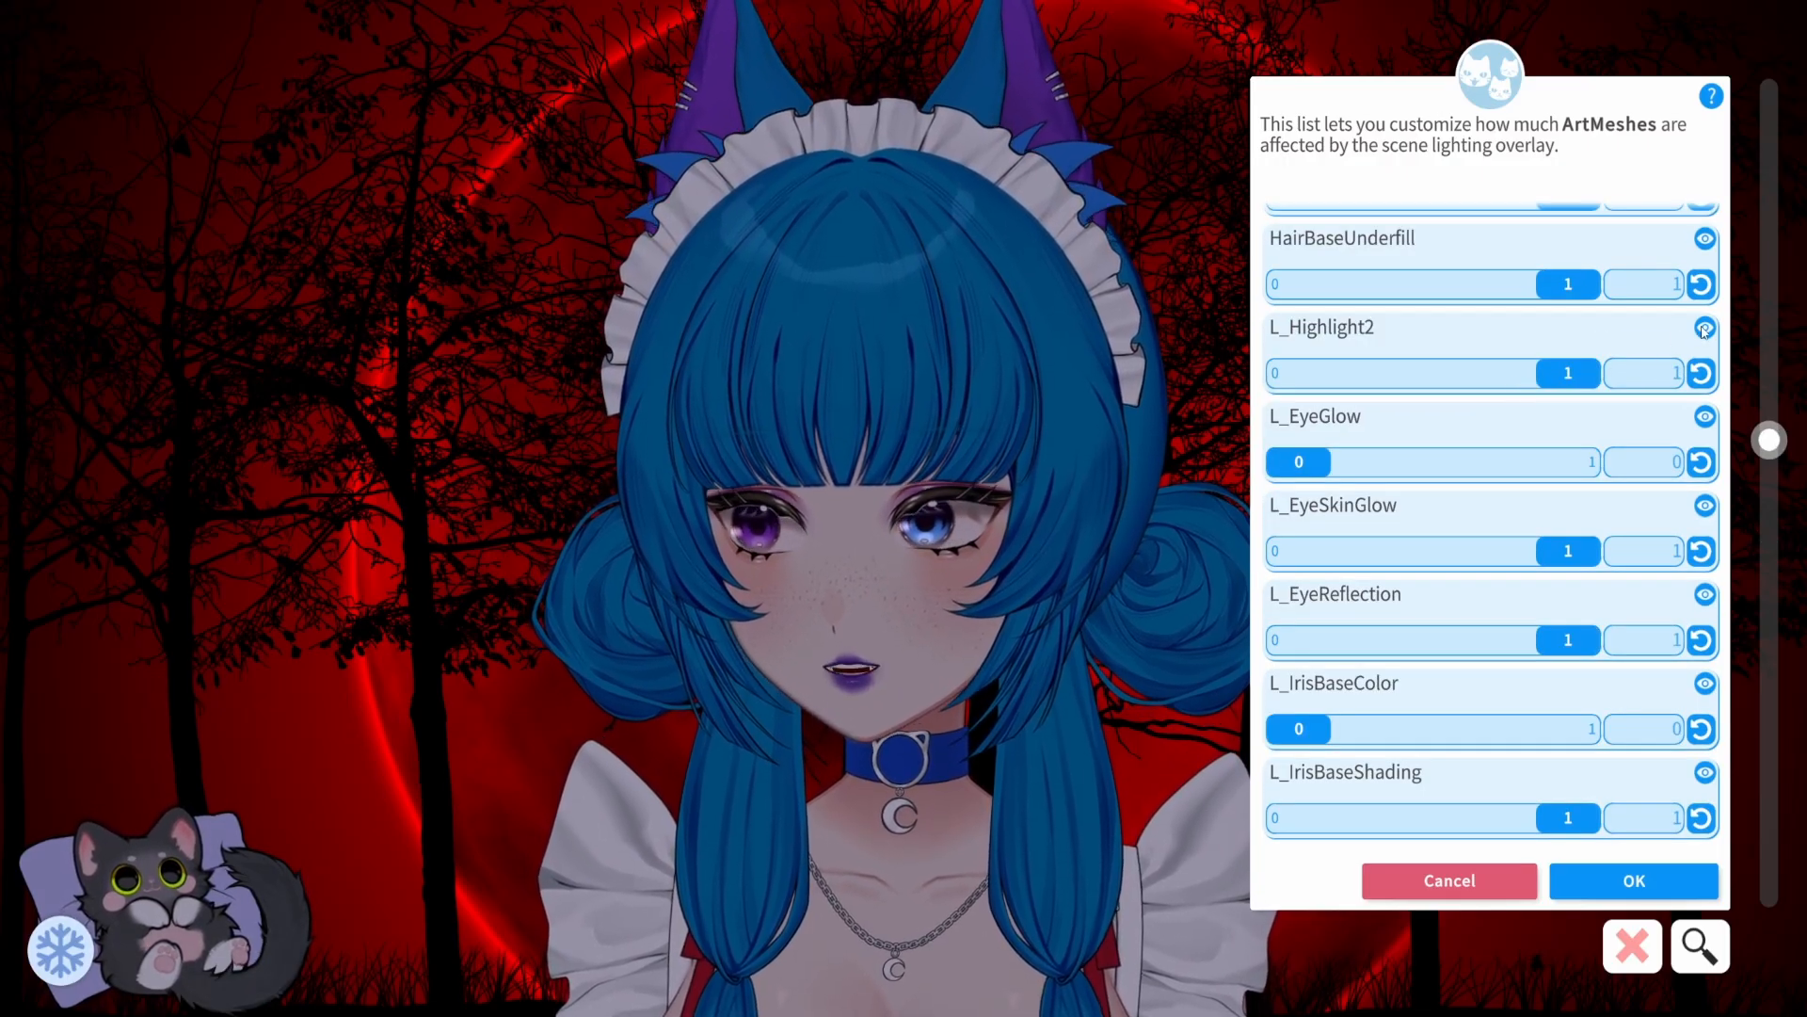
pyautogui.moveTo(1595, 374); pyautogui.dragTo(1393, 374)
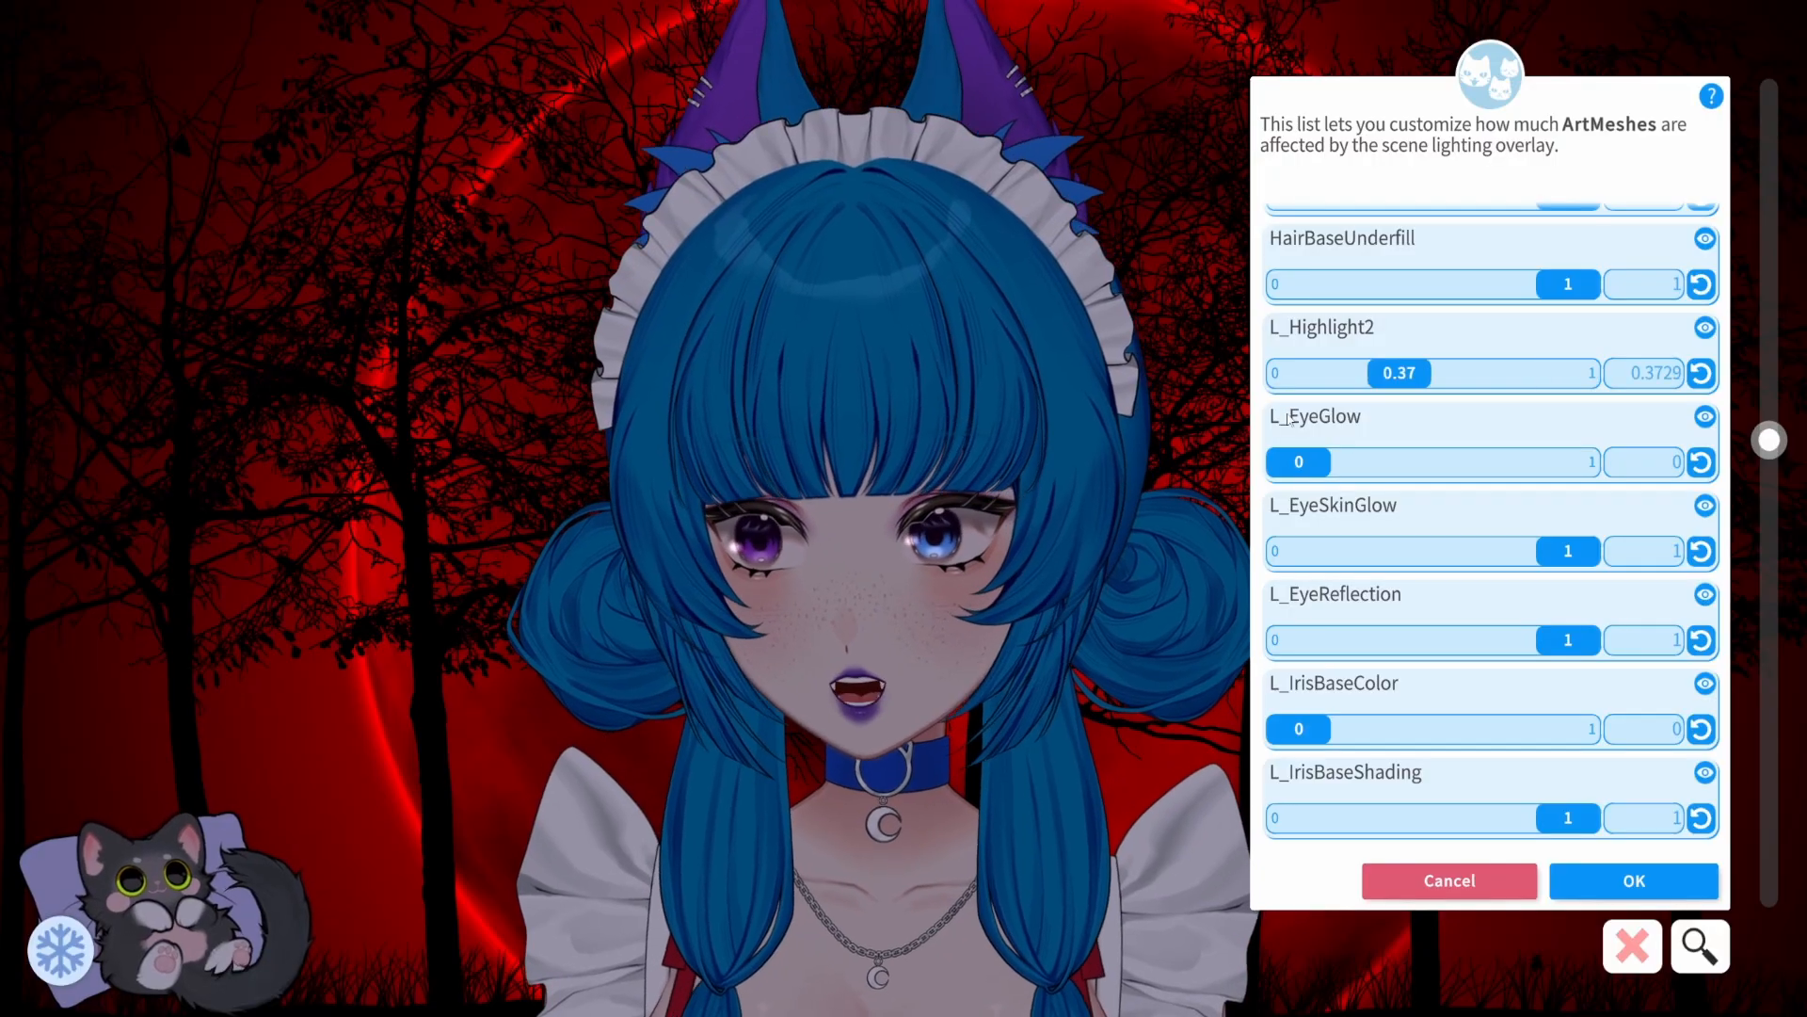
pyautogui.scroll(3, 1505, 403)
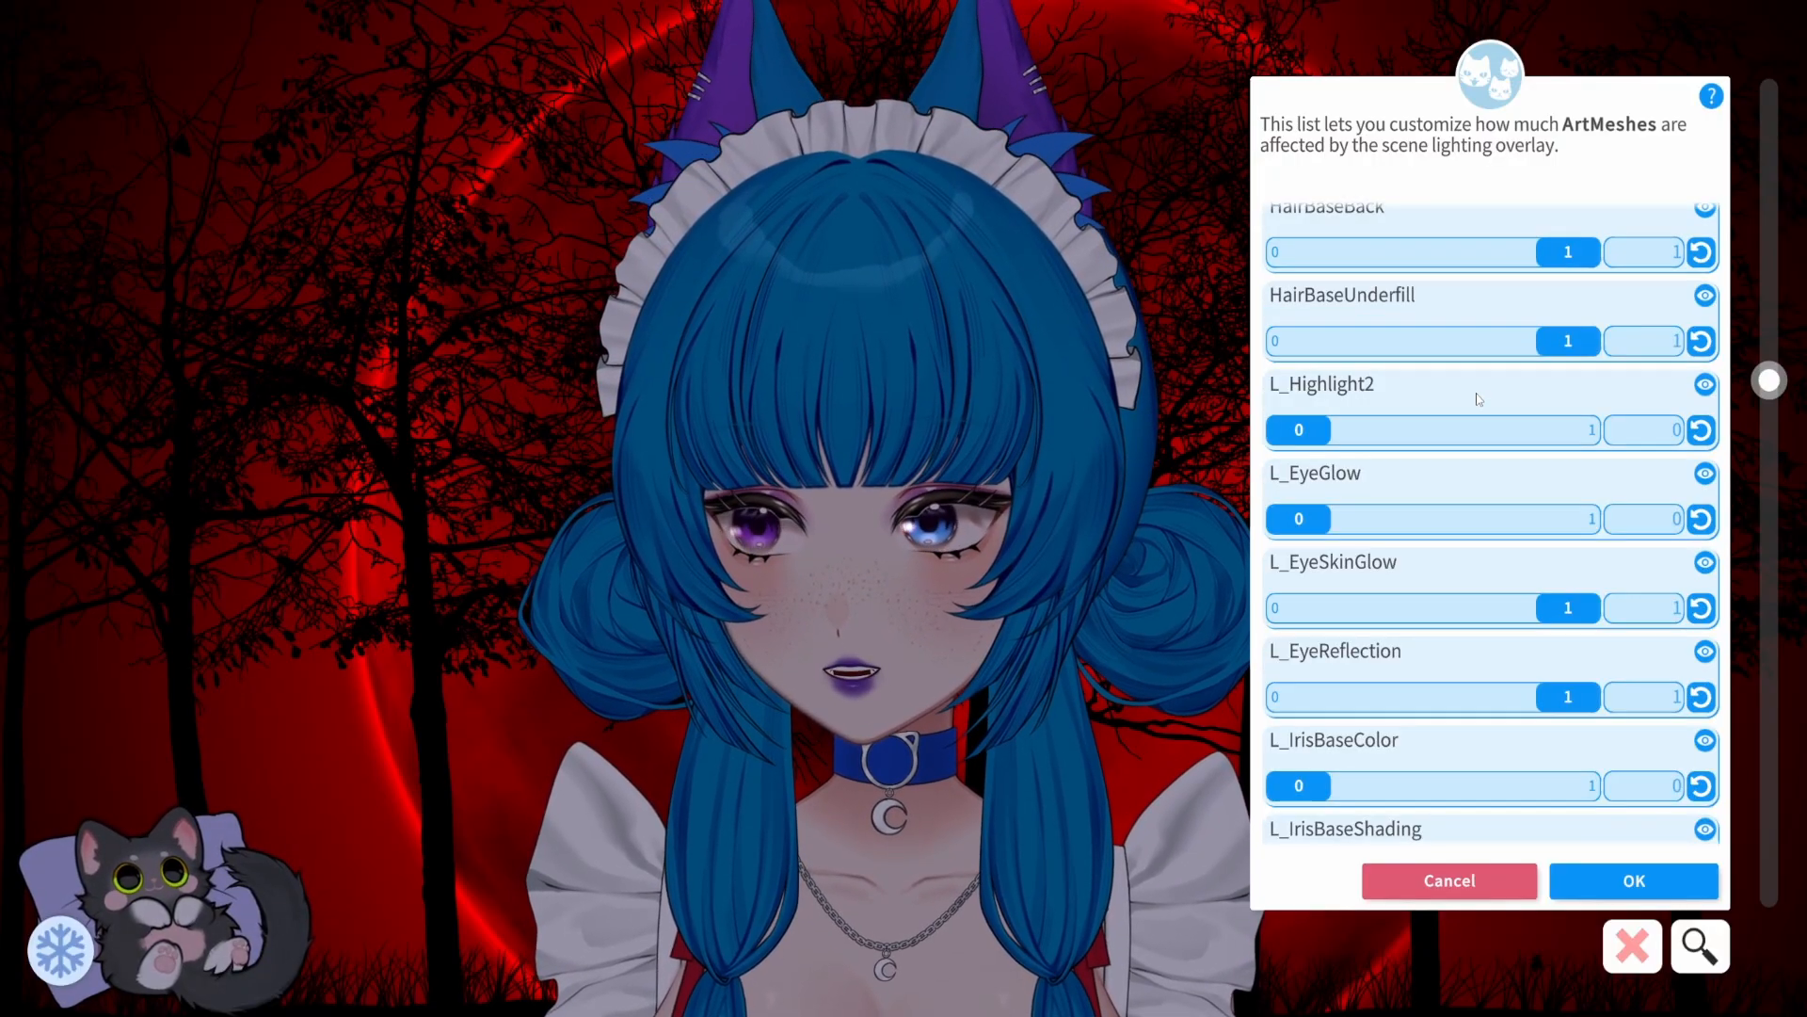
# Limit the ArtMesh list again to the meshes around the blue eye and set L_EyeSkinGlow and L_EyeReflection to 0.
pyautogui.scroll(-2, 1480, 336)
pyautogui.scroll(-4, 1480, 335)
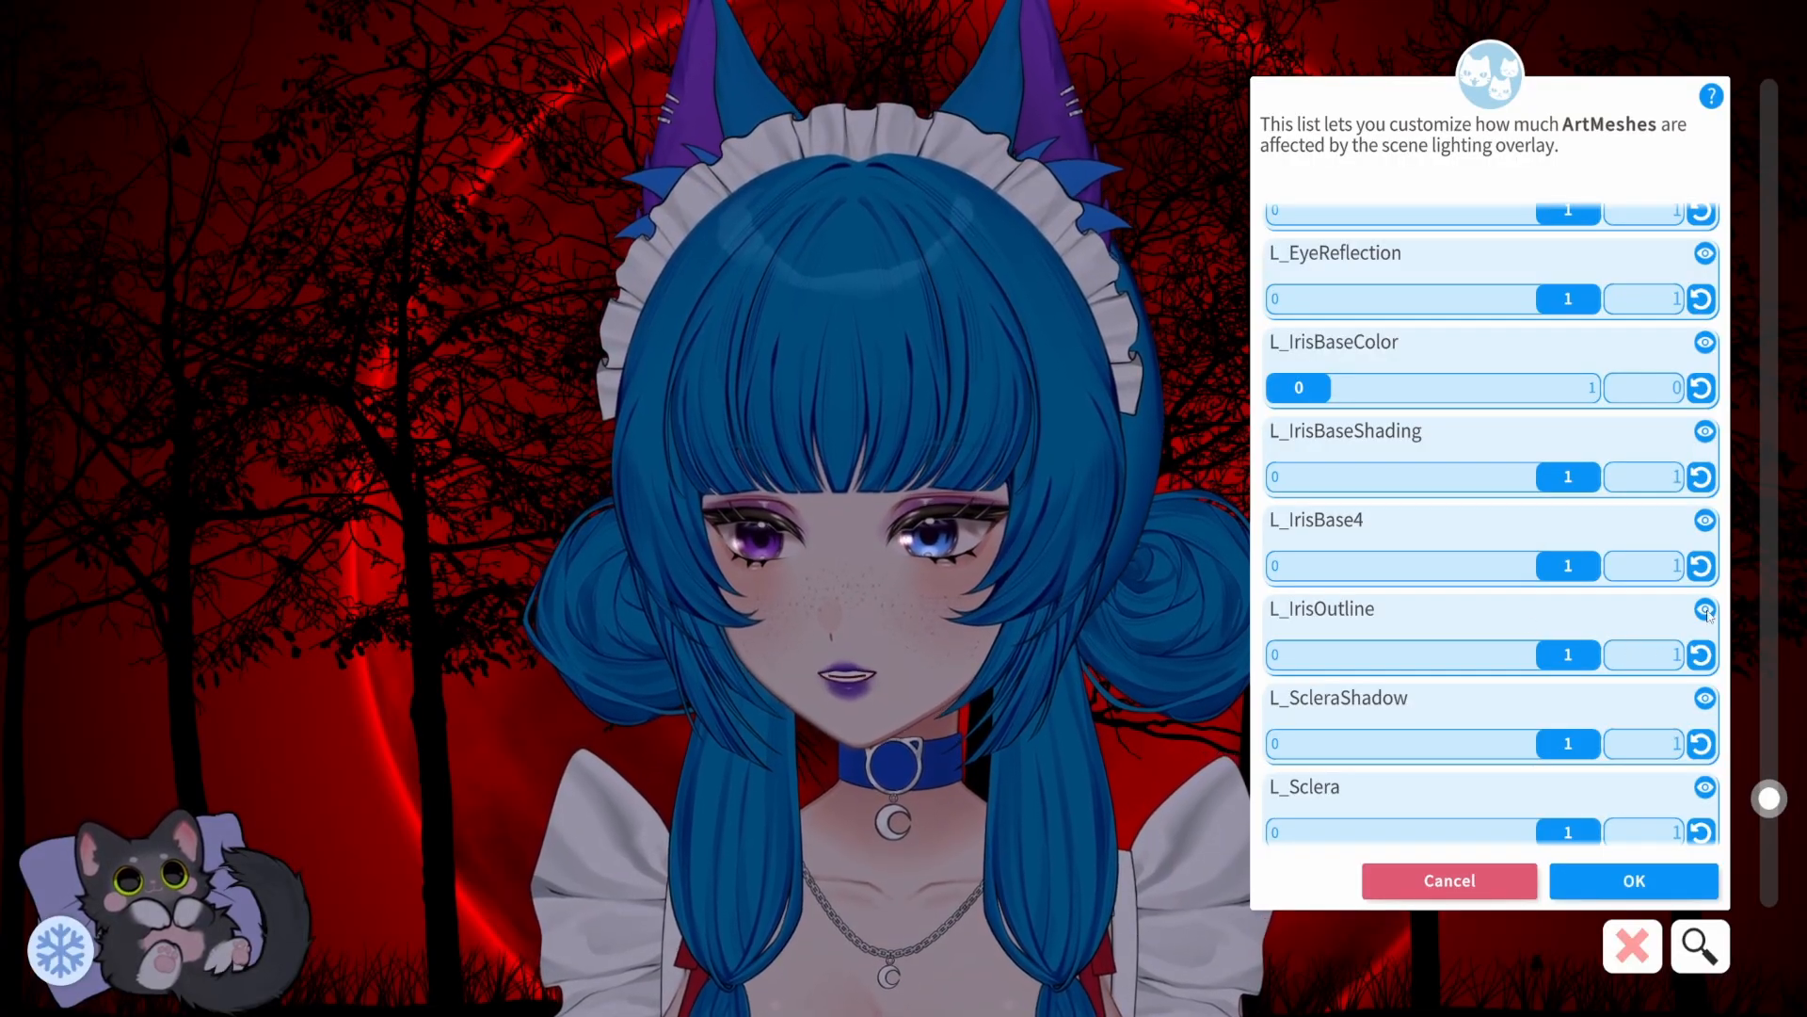
pyautogui.scroll(-1, 1708, 614)
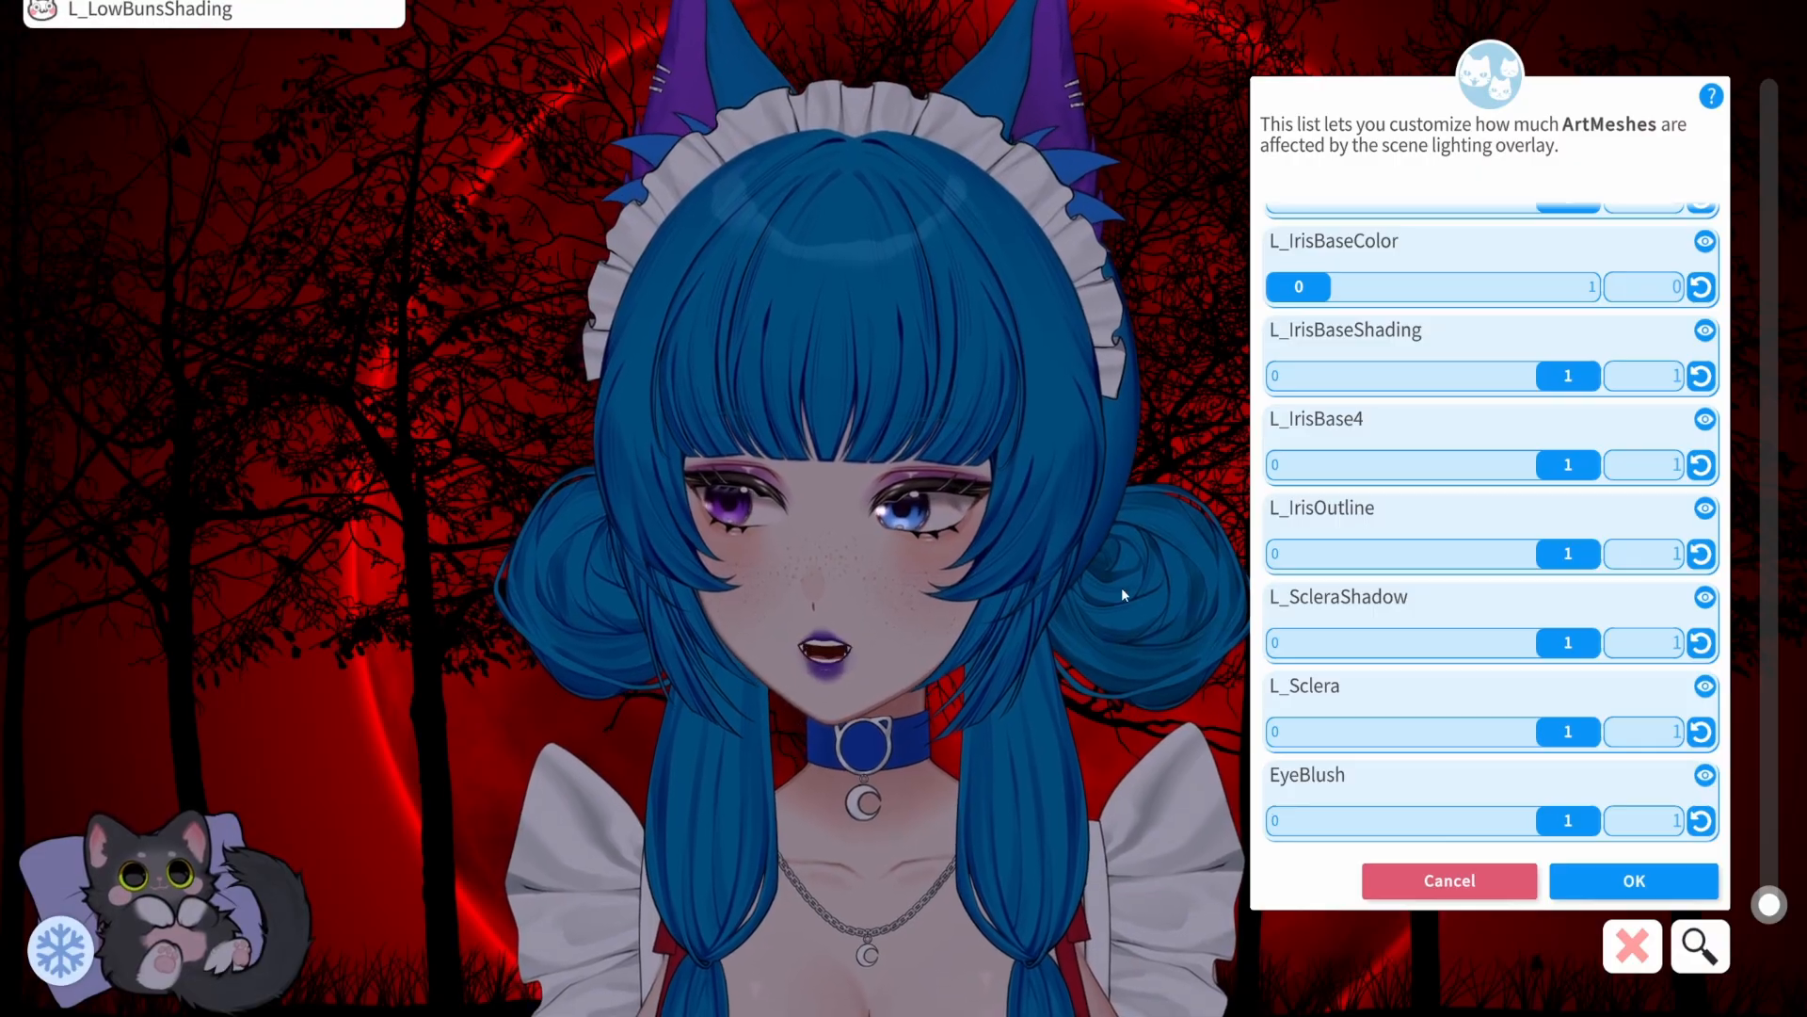
pyautogui.click(900, 529)
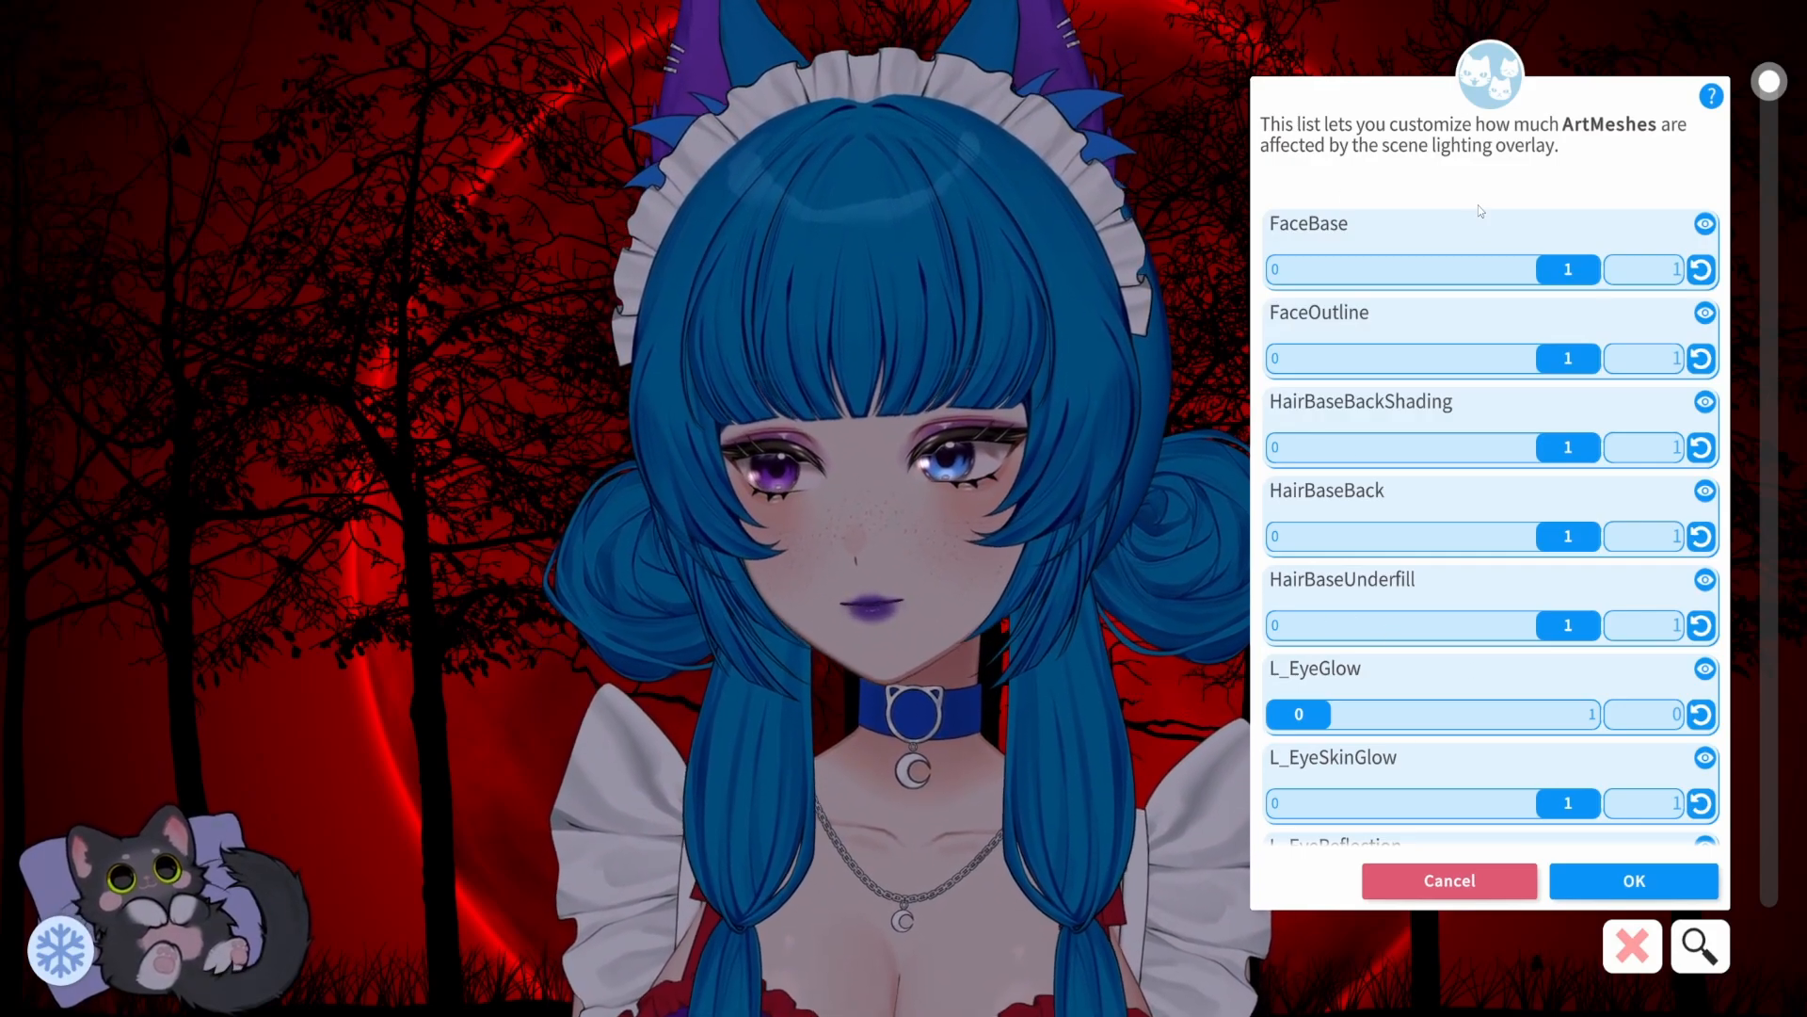
pyautogui.scroll(-3, 1527, 689)
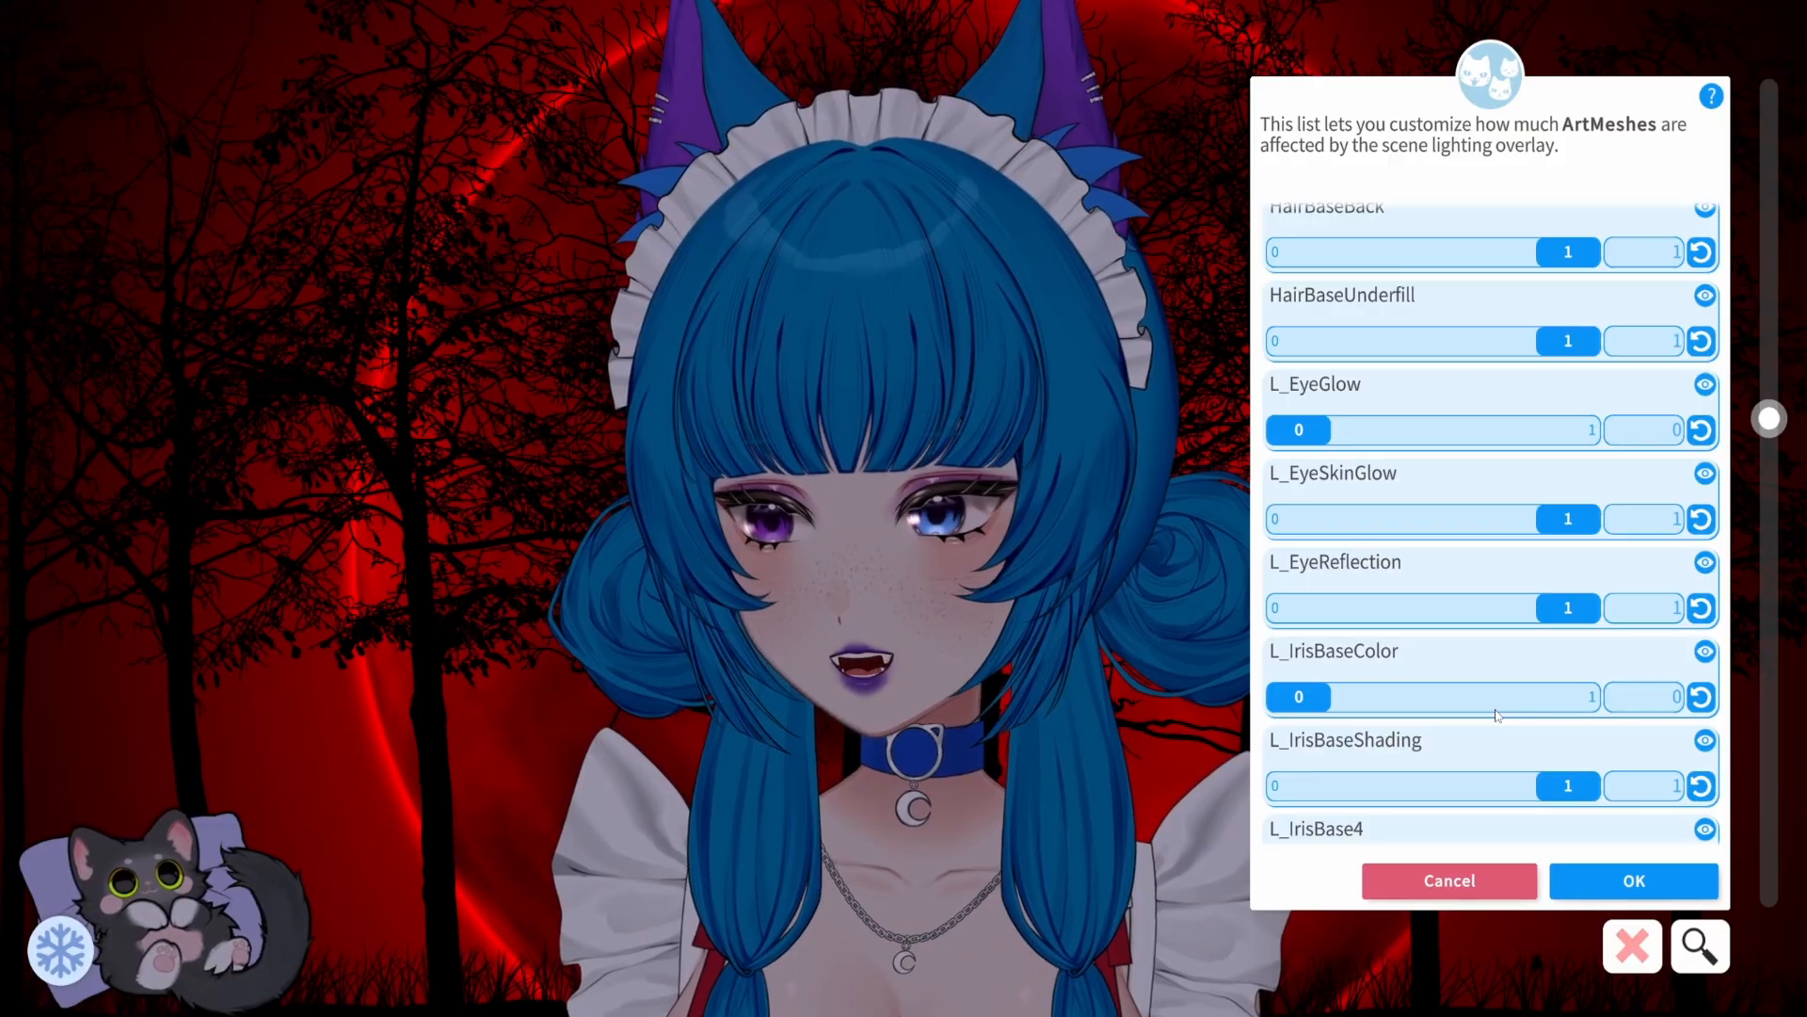
pyautogui.scroll(-2, 1497, 715)
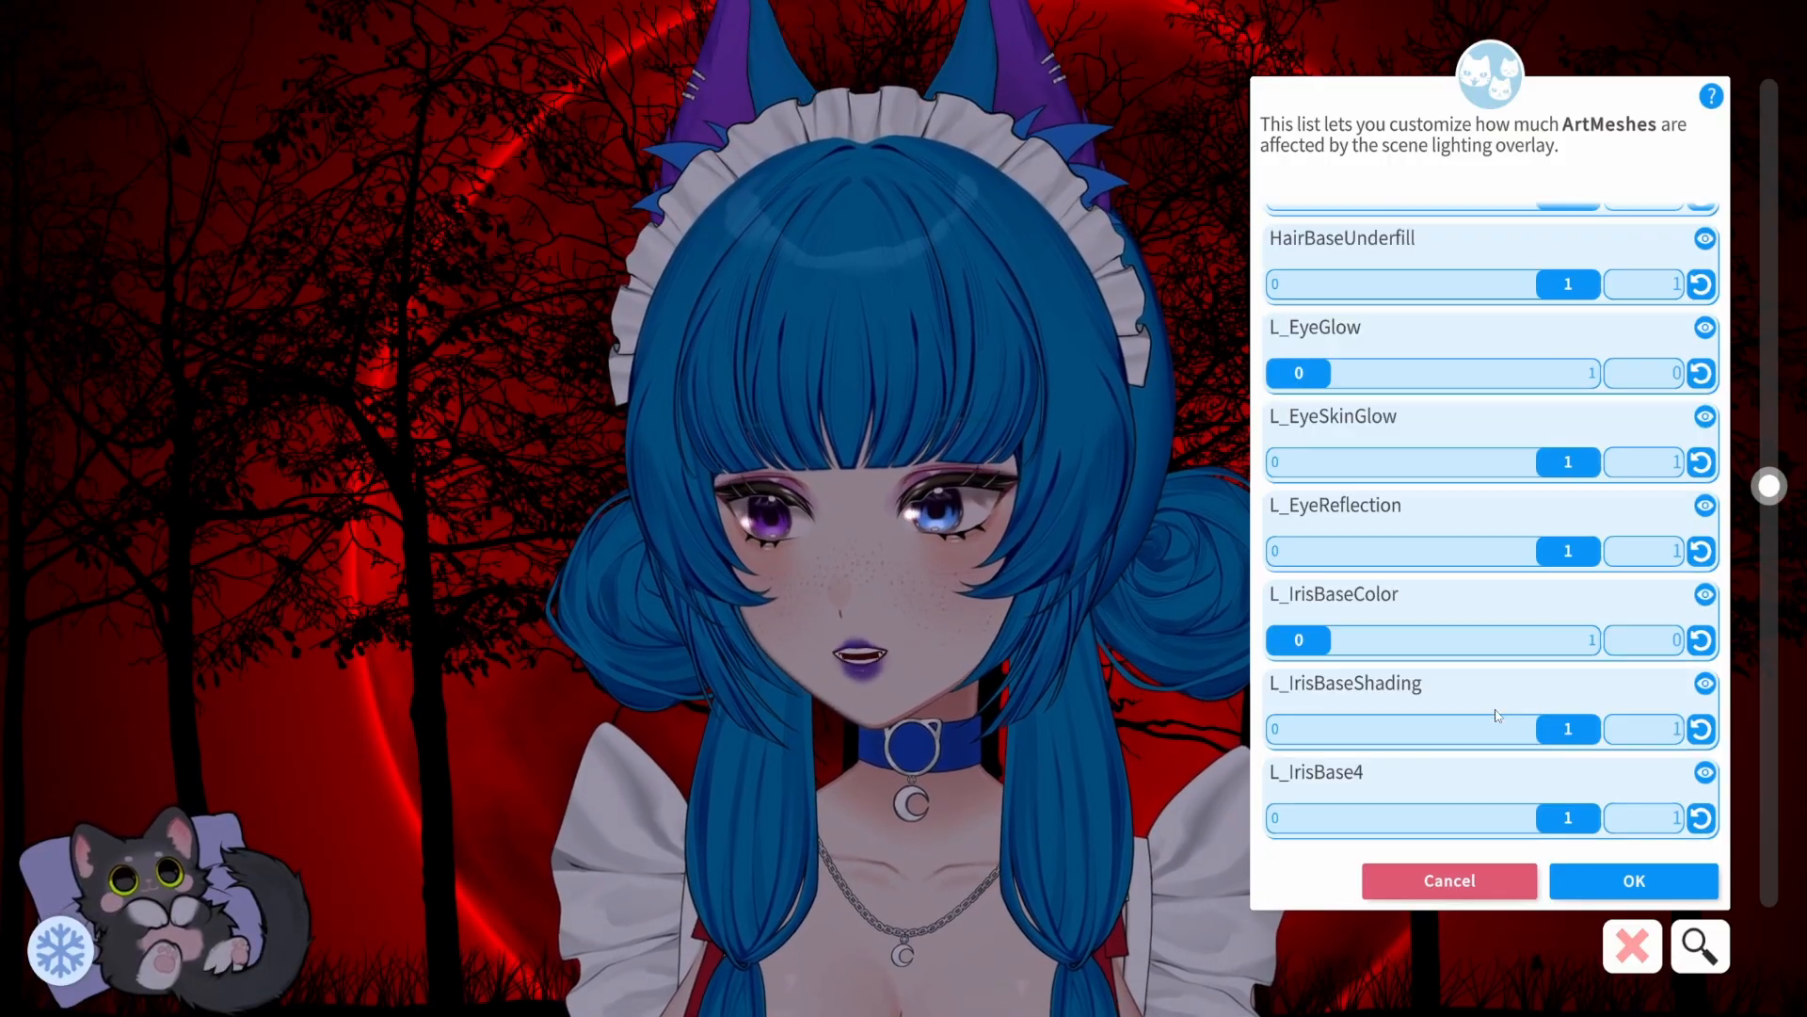
pyautogui.scroll(-1, 1497, 715)
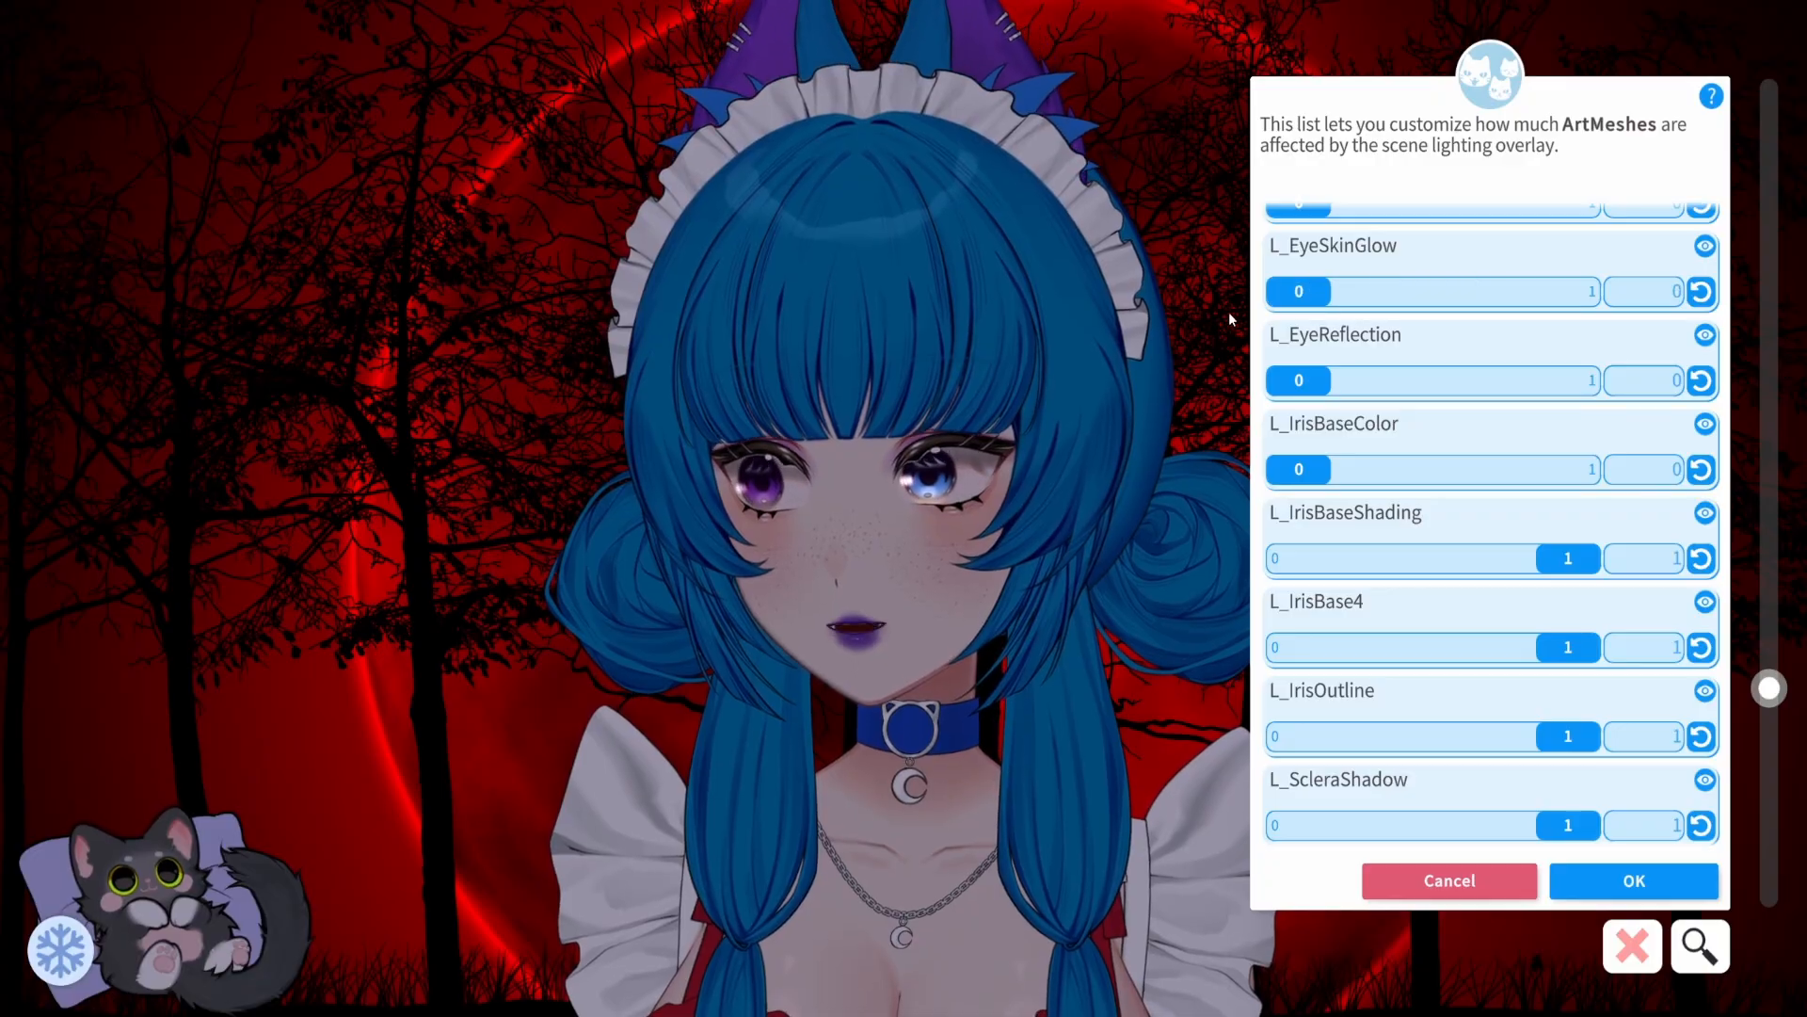
pyautogui.scroll(-3, 1363, 541)
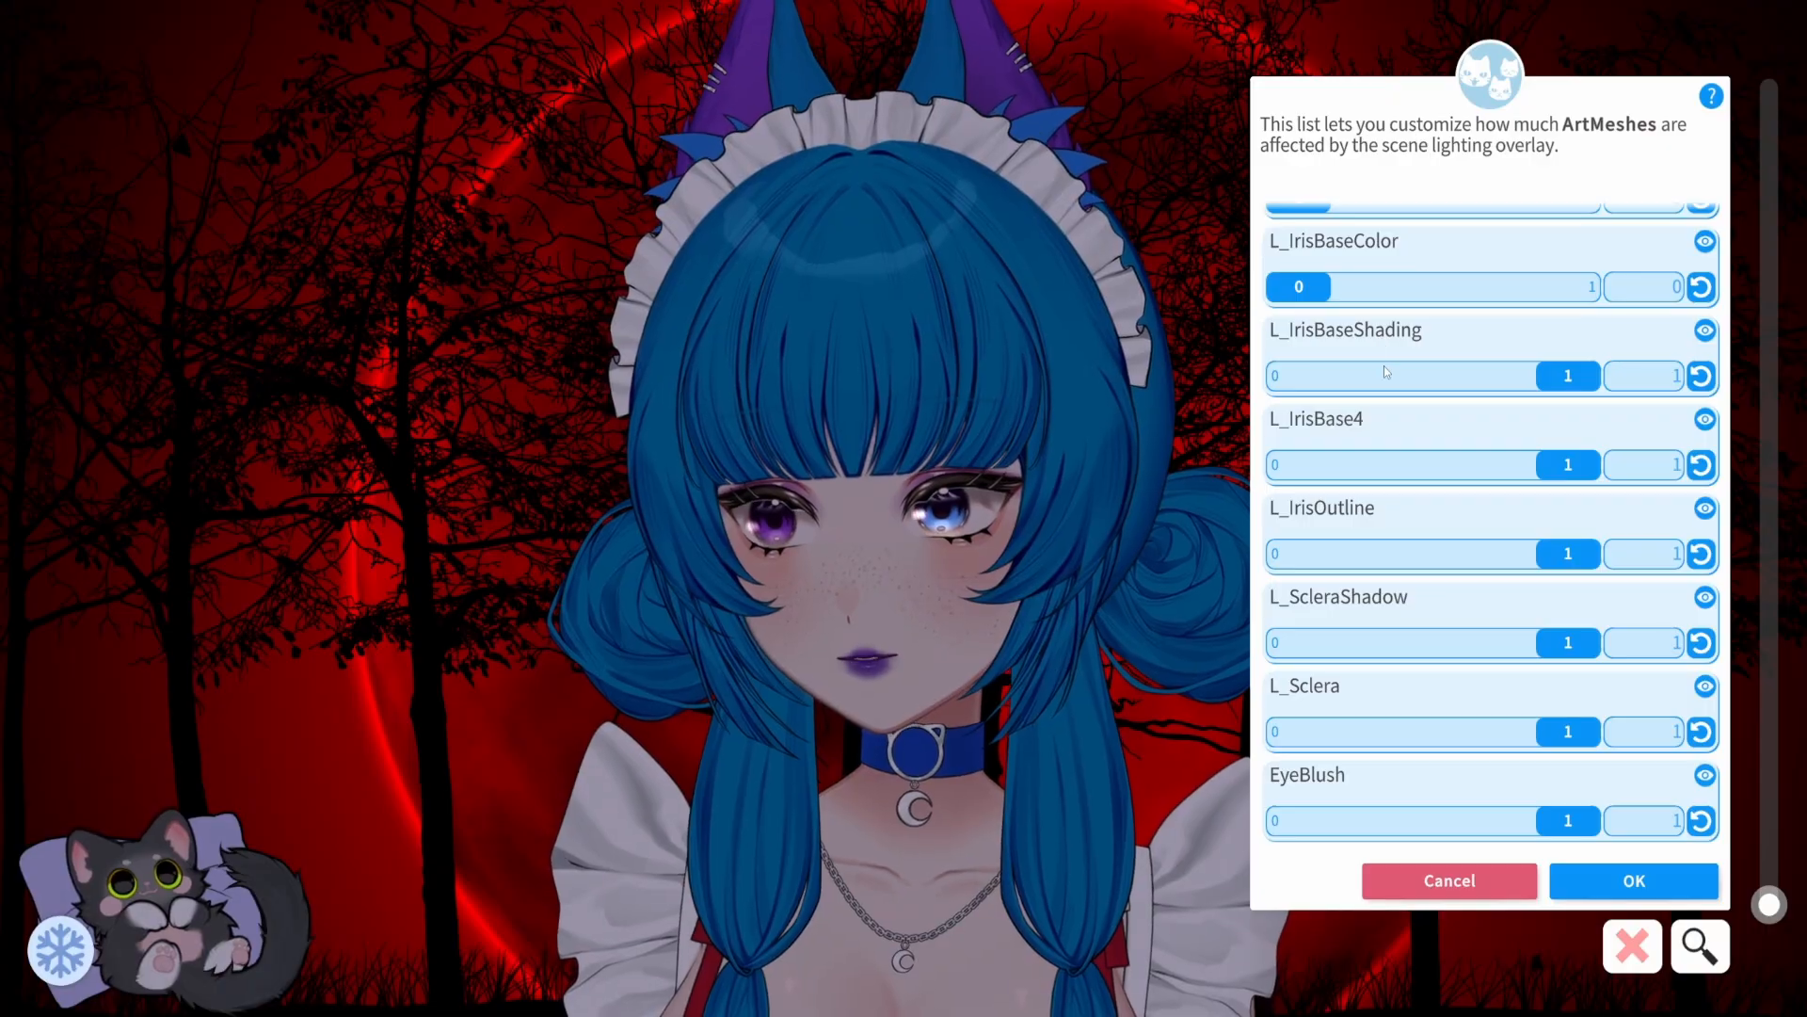
# Try lowering the scene lighting amount of L_IrisOutline to about 0.7, then L_ScleraShadow and L_Sclera to 0, one mesh at a time.
pyautogui.scroll(10, 1454, 403)
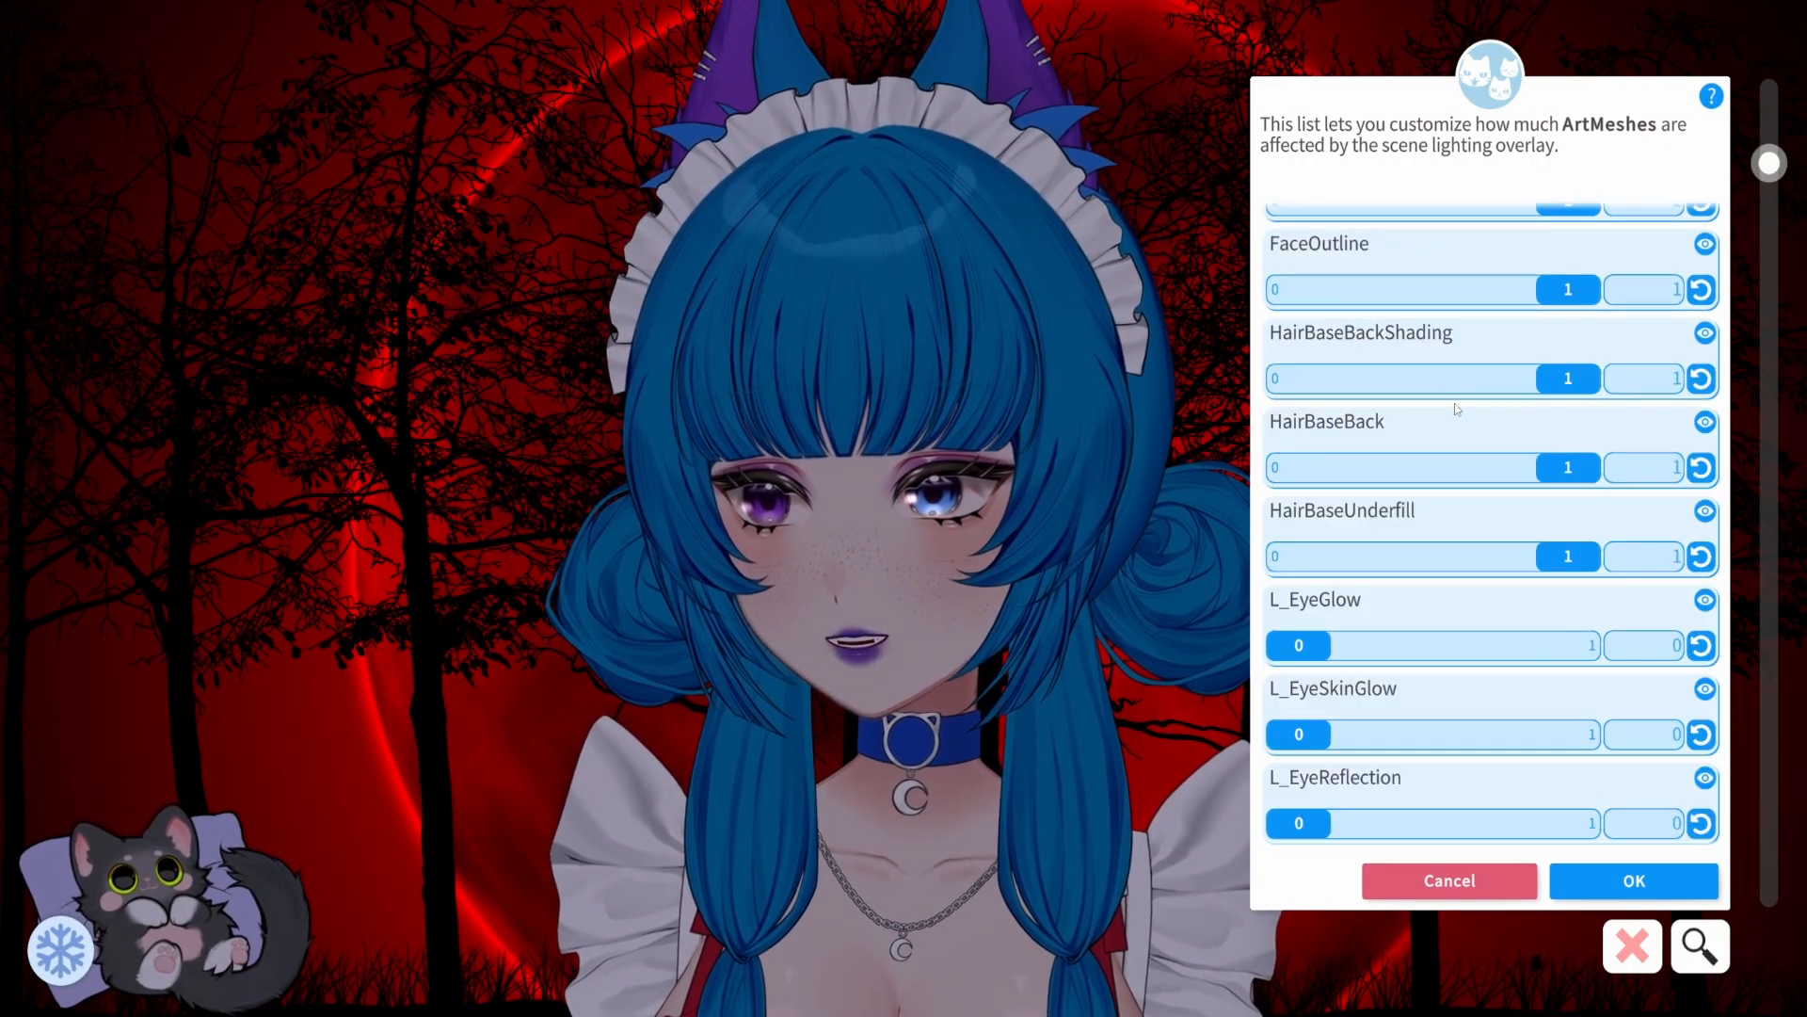
pyautogui.scroll(-10, 1455, 403)
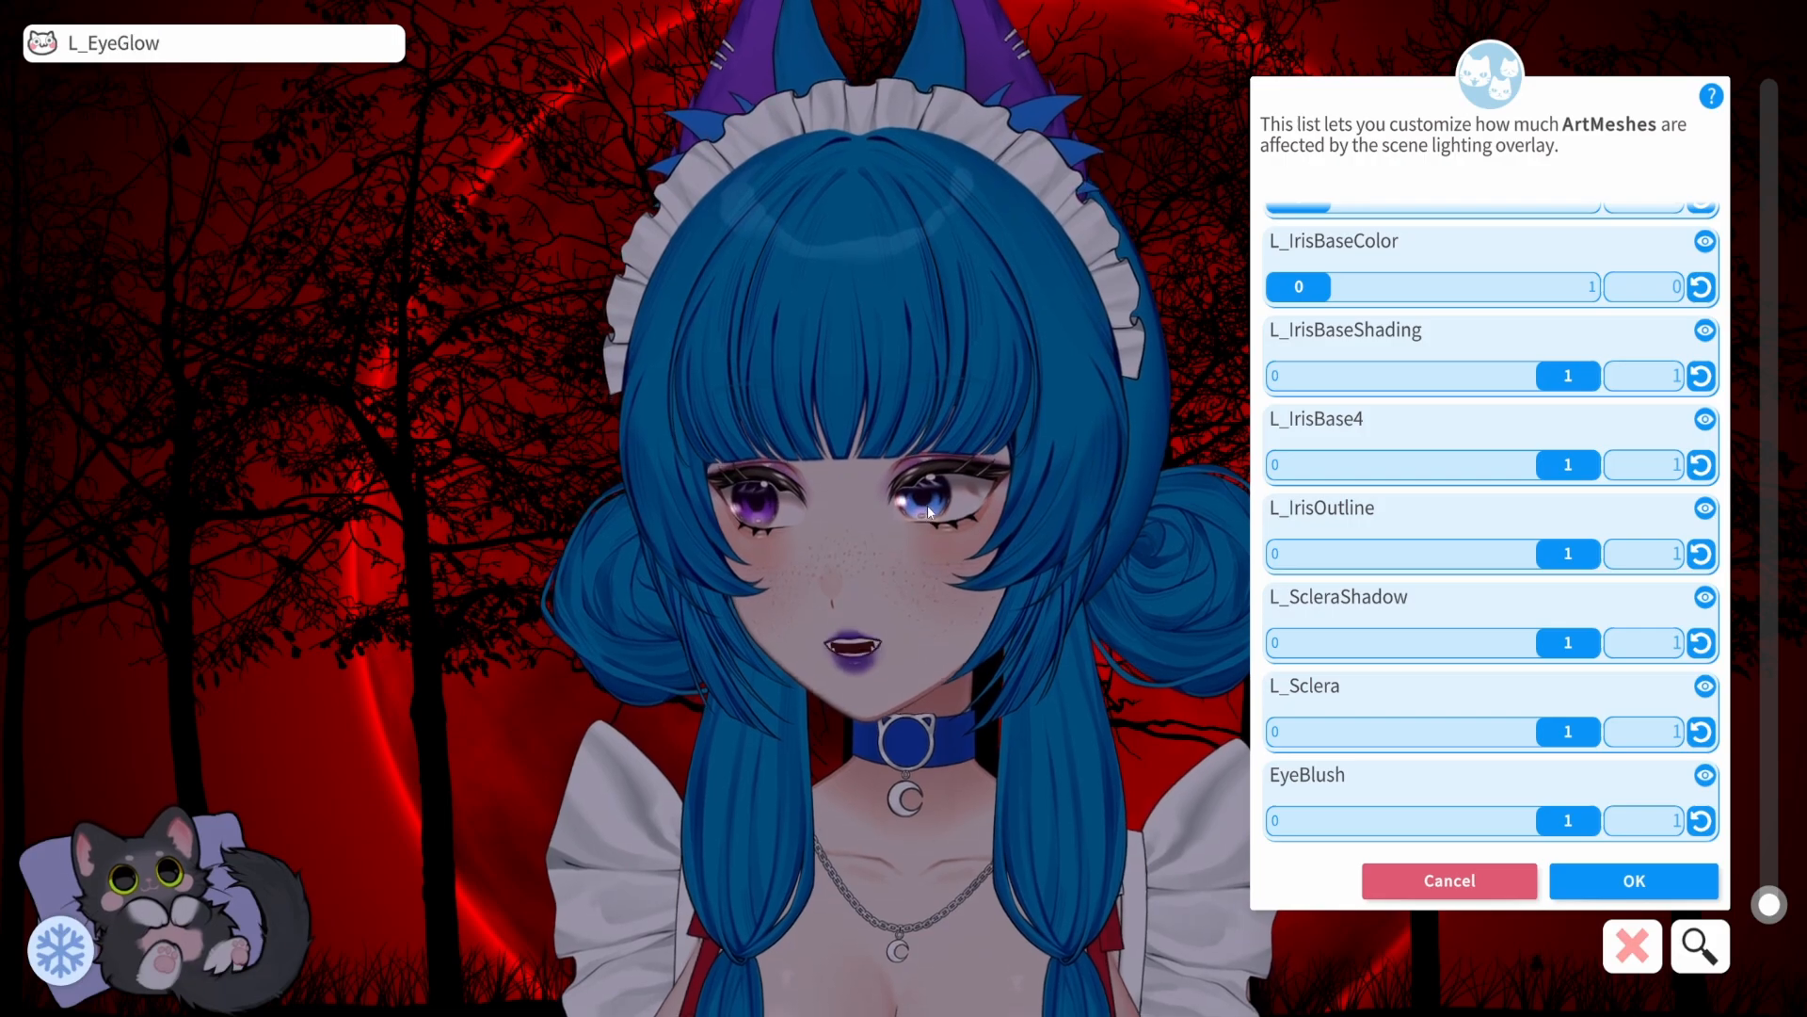
pyautogui.click(930, 490)
pyautogui.scroll(-10, 1507, 527)
pyautogui.moveTo(1569, 553); pyautogui.dragTo(1496, 565)
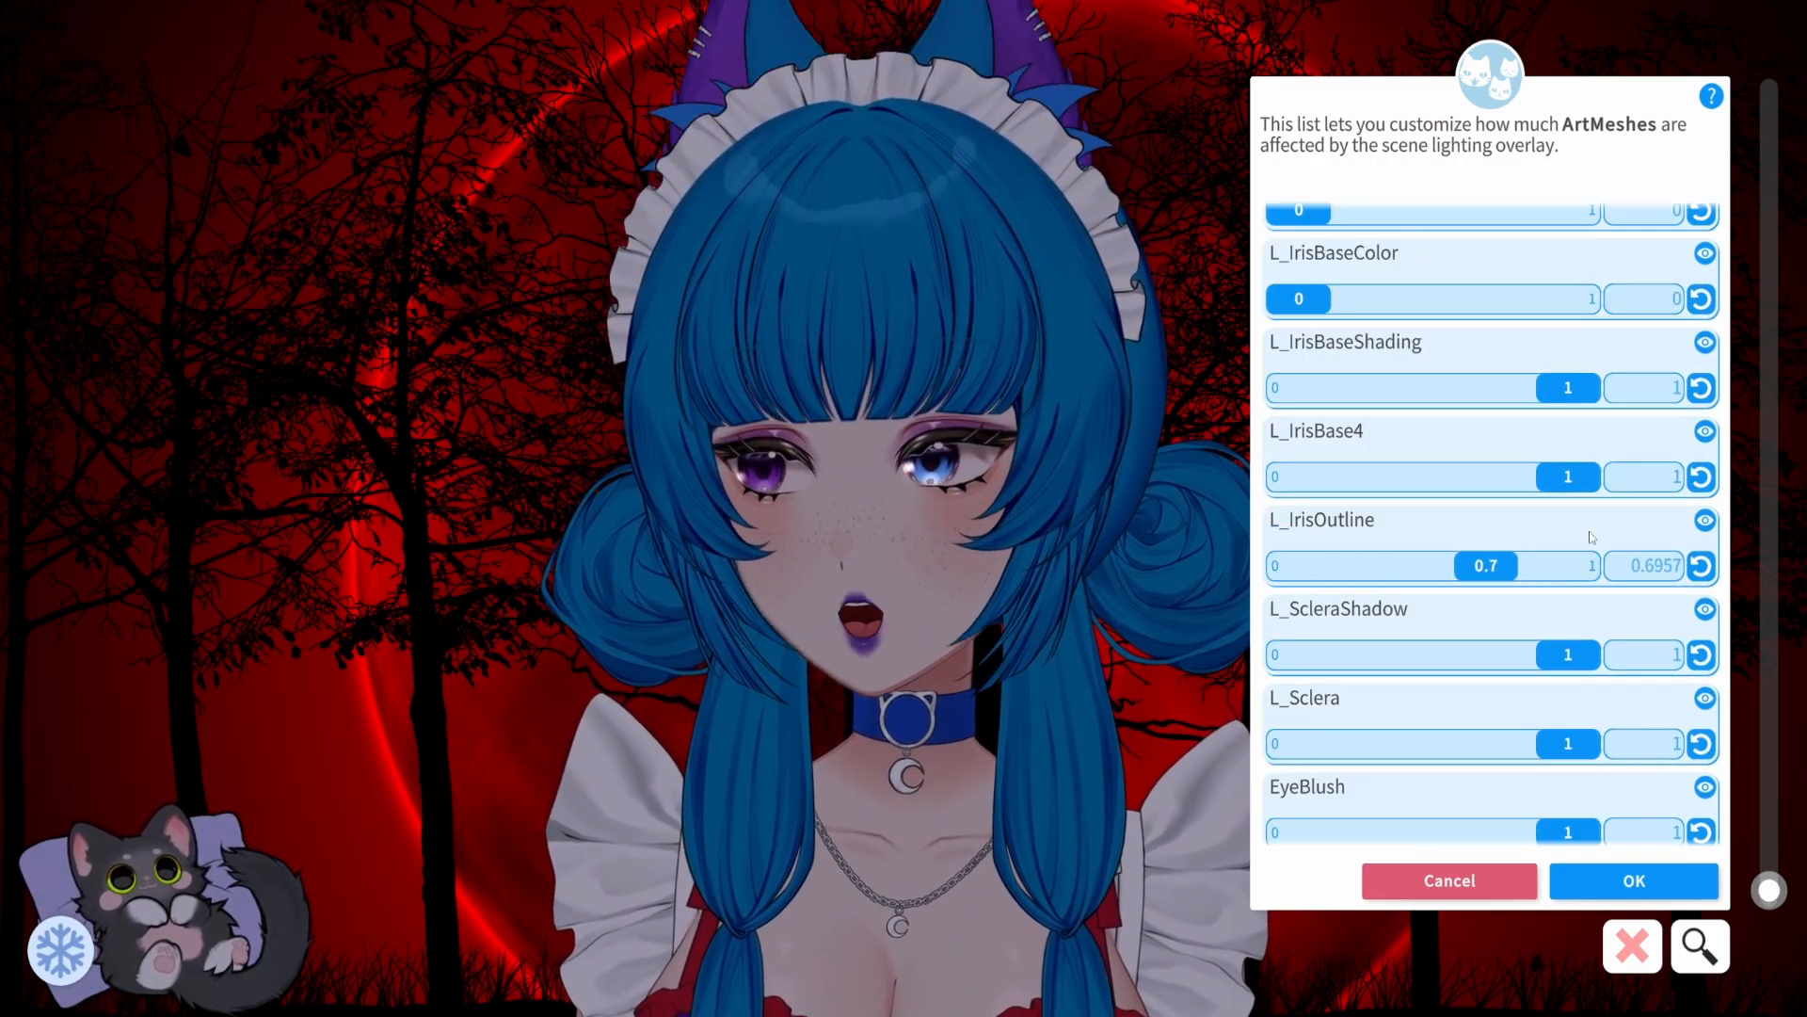
pyautogui.click(1702, 565)
pyautogui.moveTo(1569, 655); pyautogui.dragTo(1254, 690)
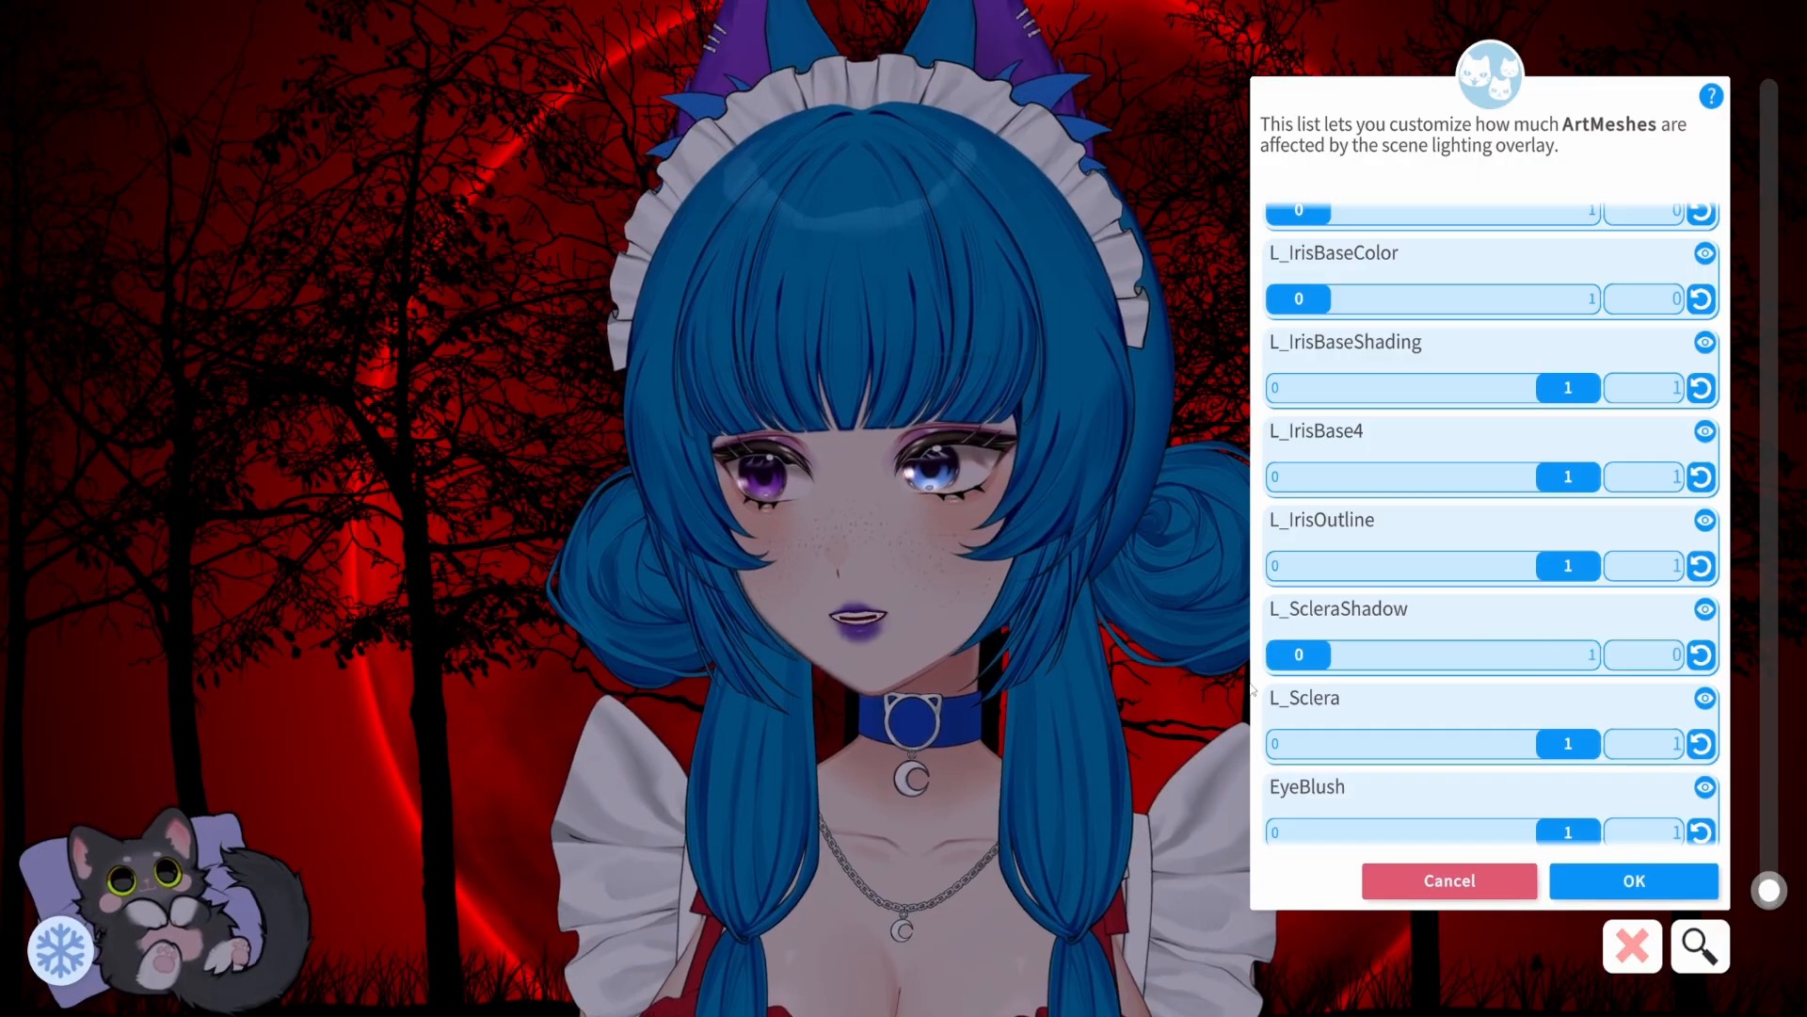
pyautogui.click(1701, 654)
pyautogui.moveTo(1569, 744); pyautogui.dragTo(1035, 753)
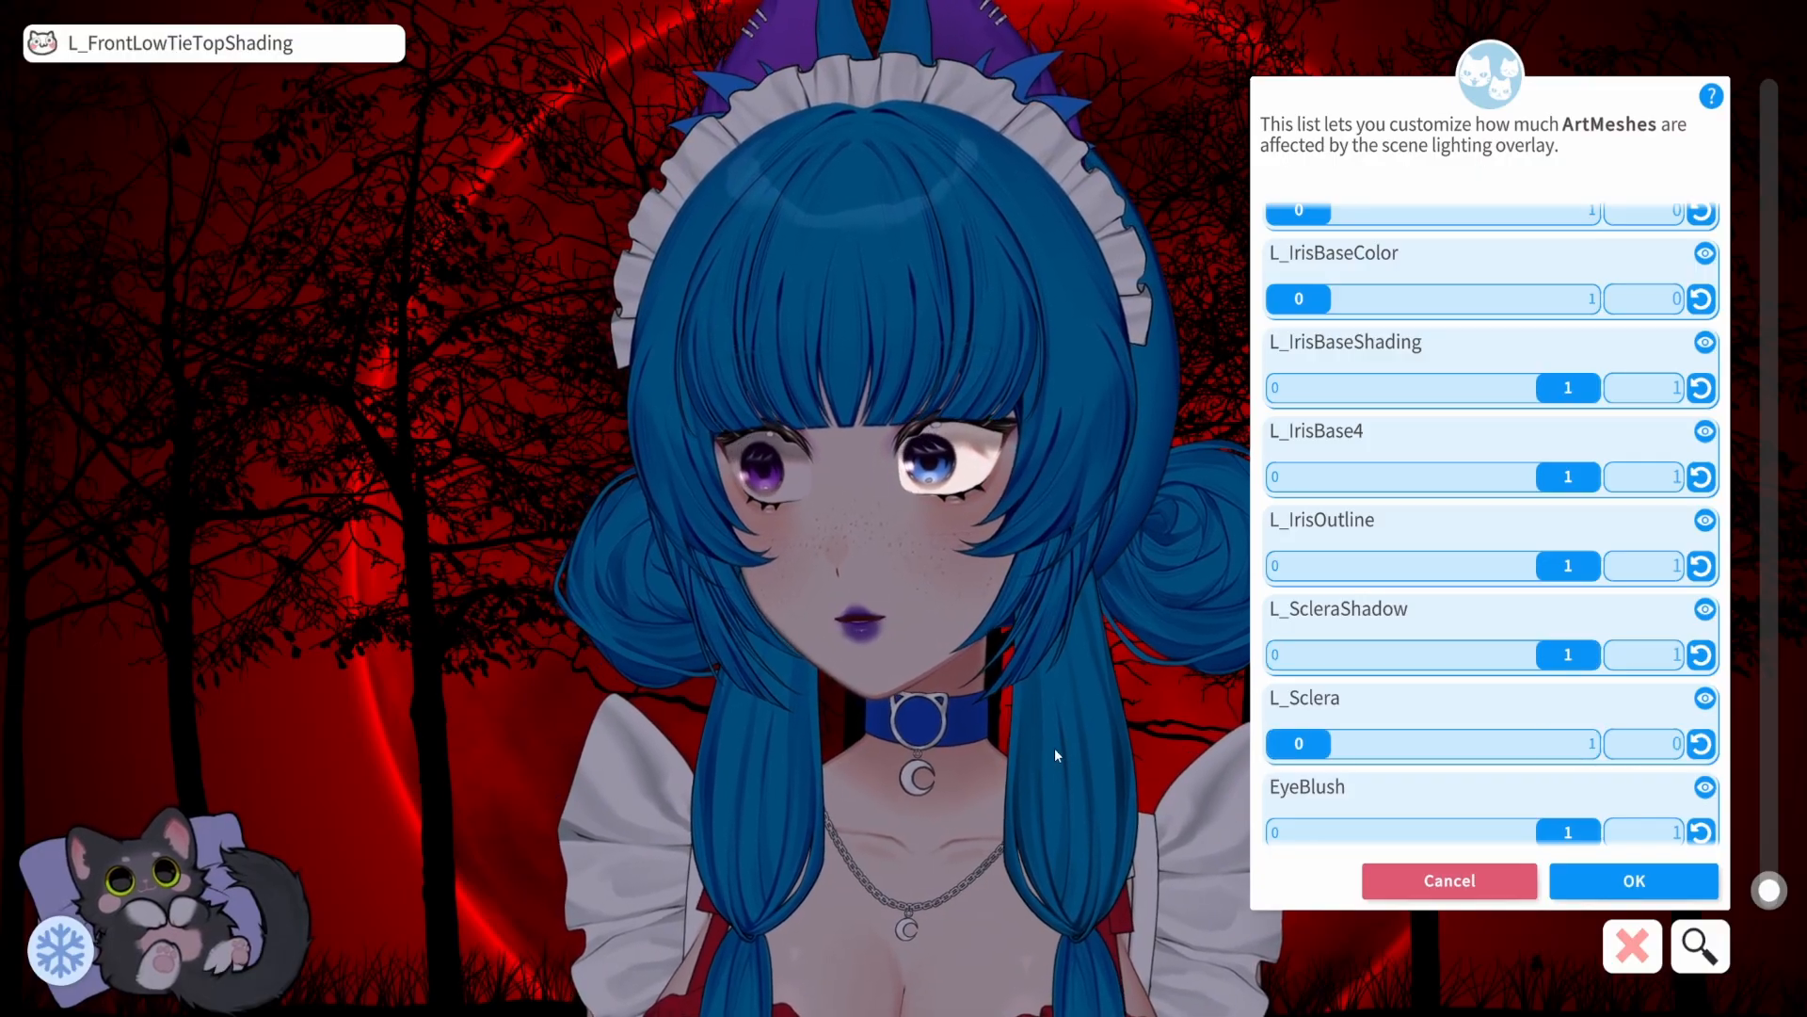
# List the meshes around the purple eye, set R_IrisBaseColor, R_EyeSkinGlow and R_EyeGlow to 0, and apply the ArtMesh lighting customization.
pyautogui.click(727, 482)
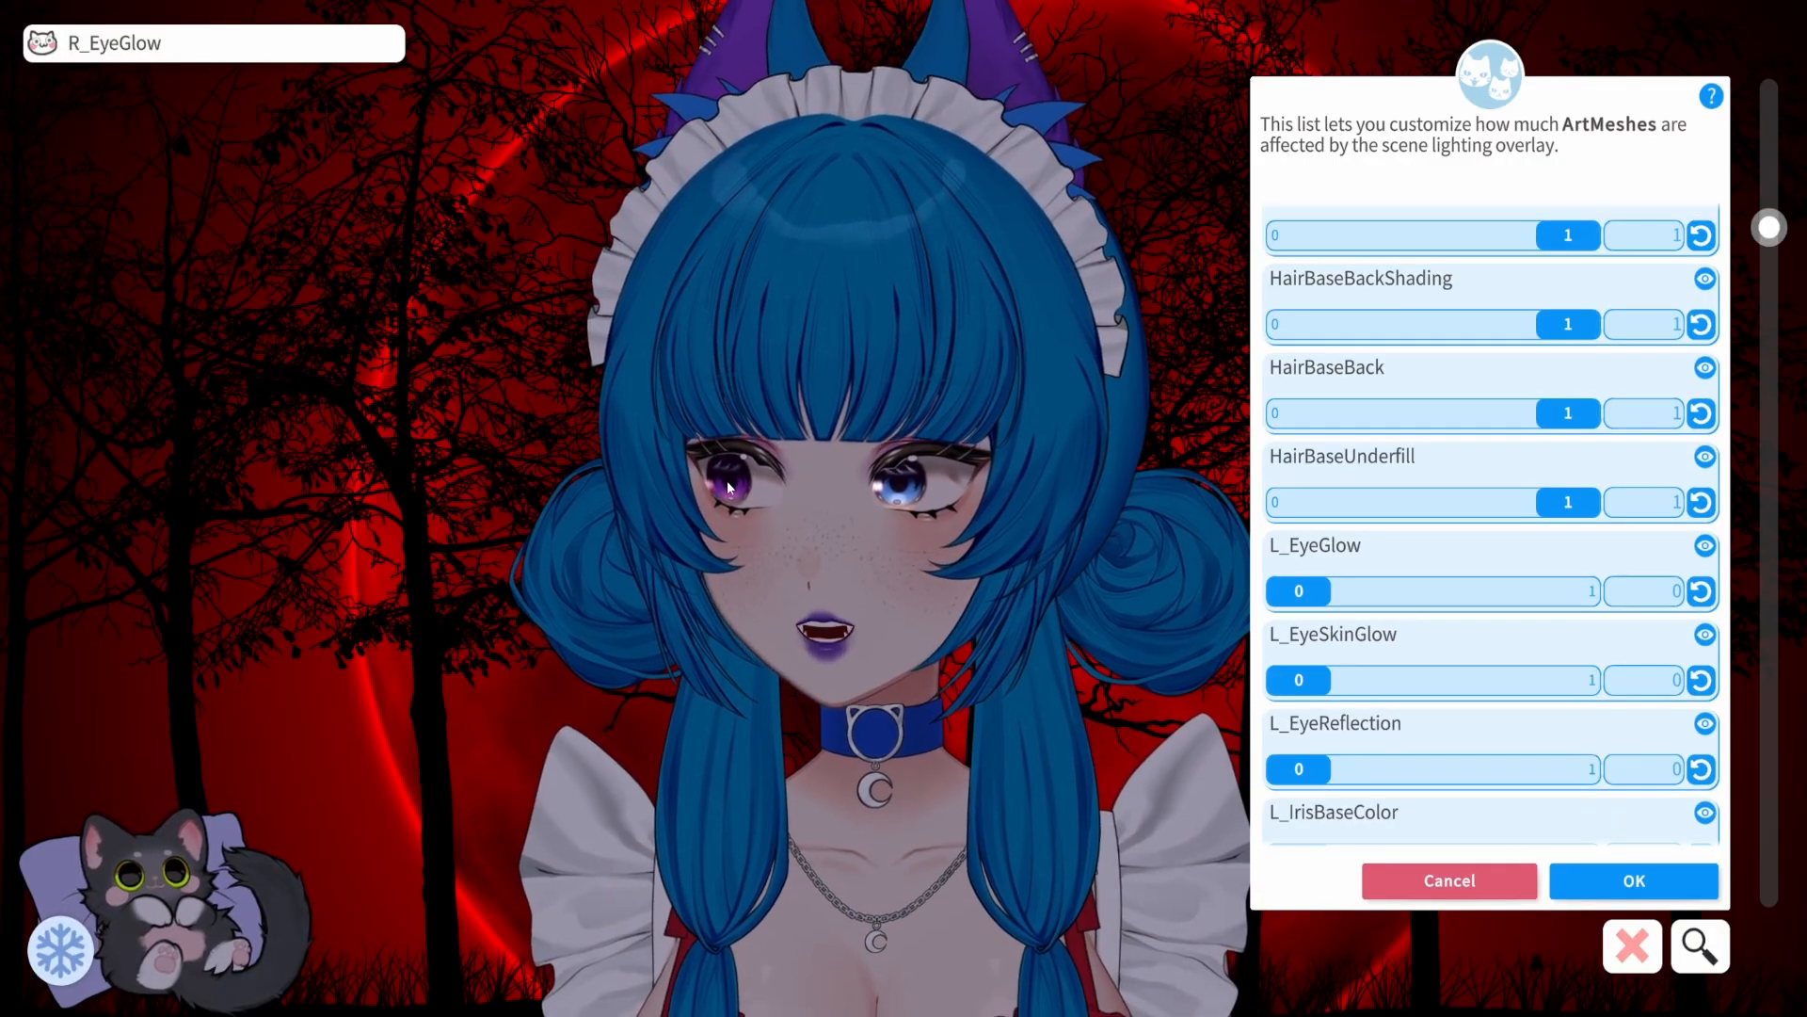
pyautogui.scroll(-4, 1382, 537)
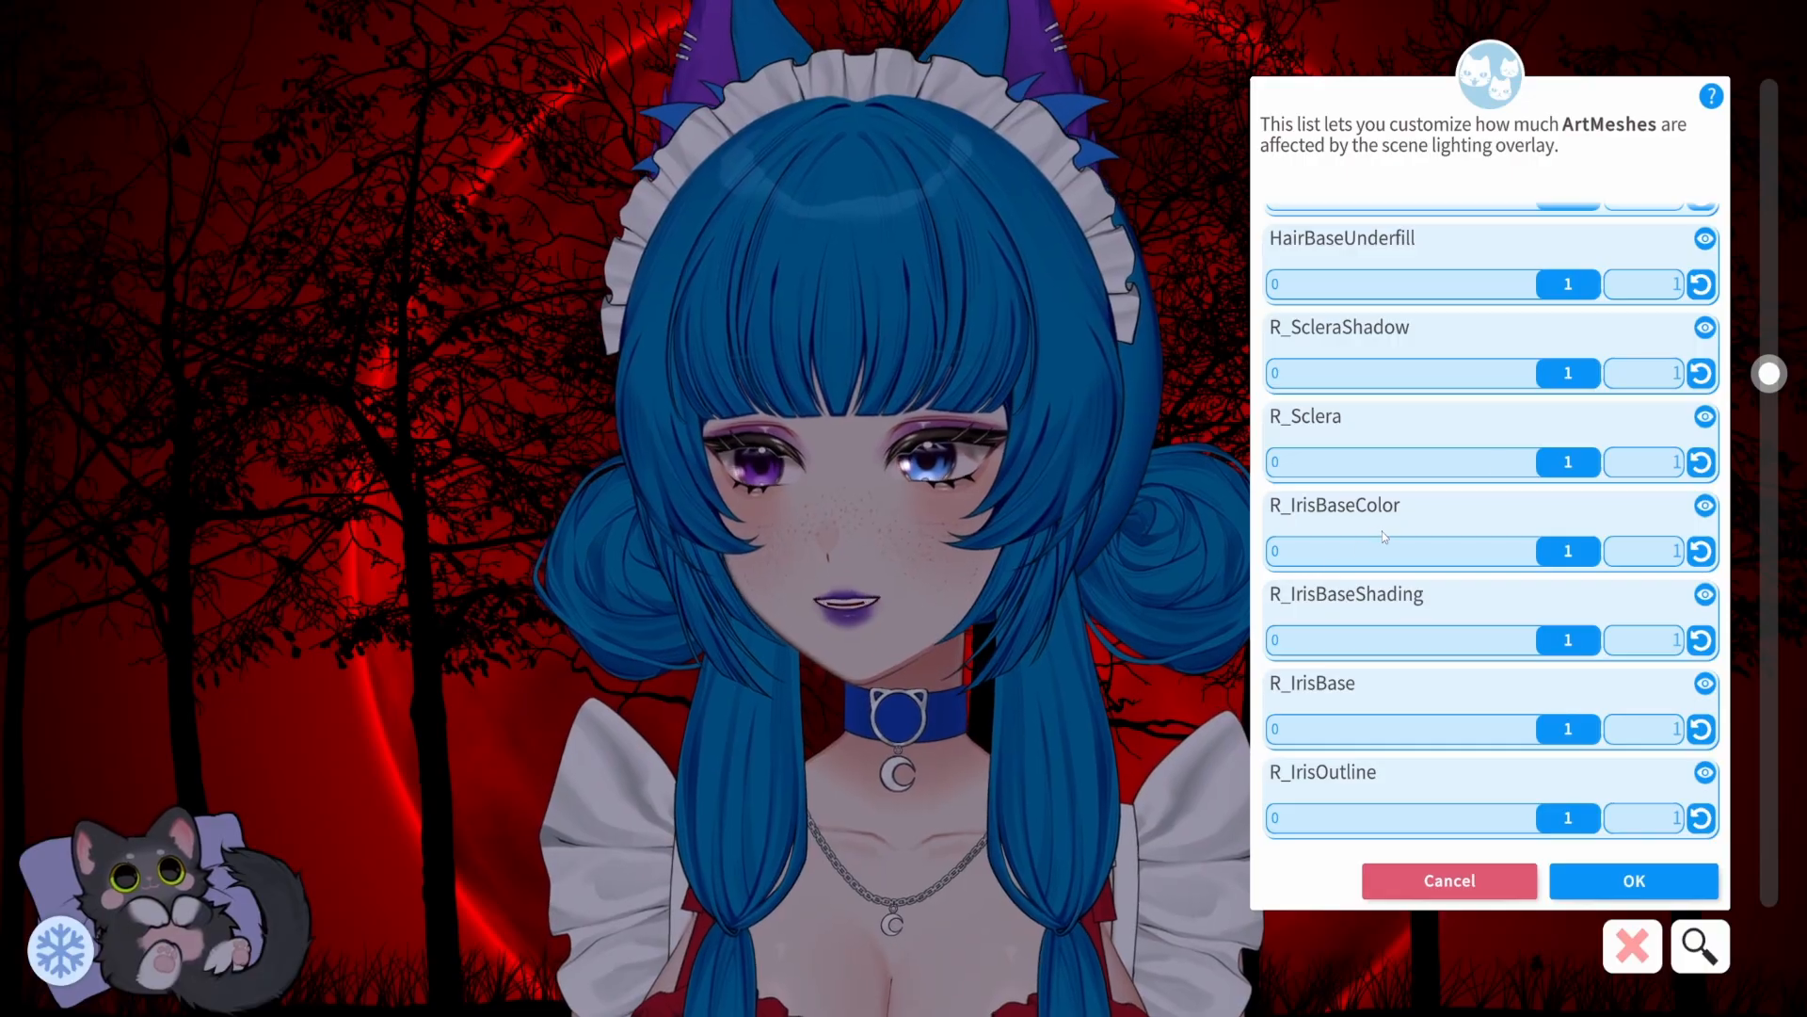
pyautogui.moveTo(1569, 551); pyautogui.dragTo(1130, 555)
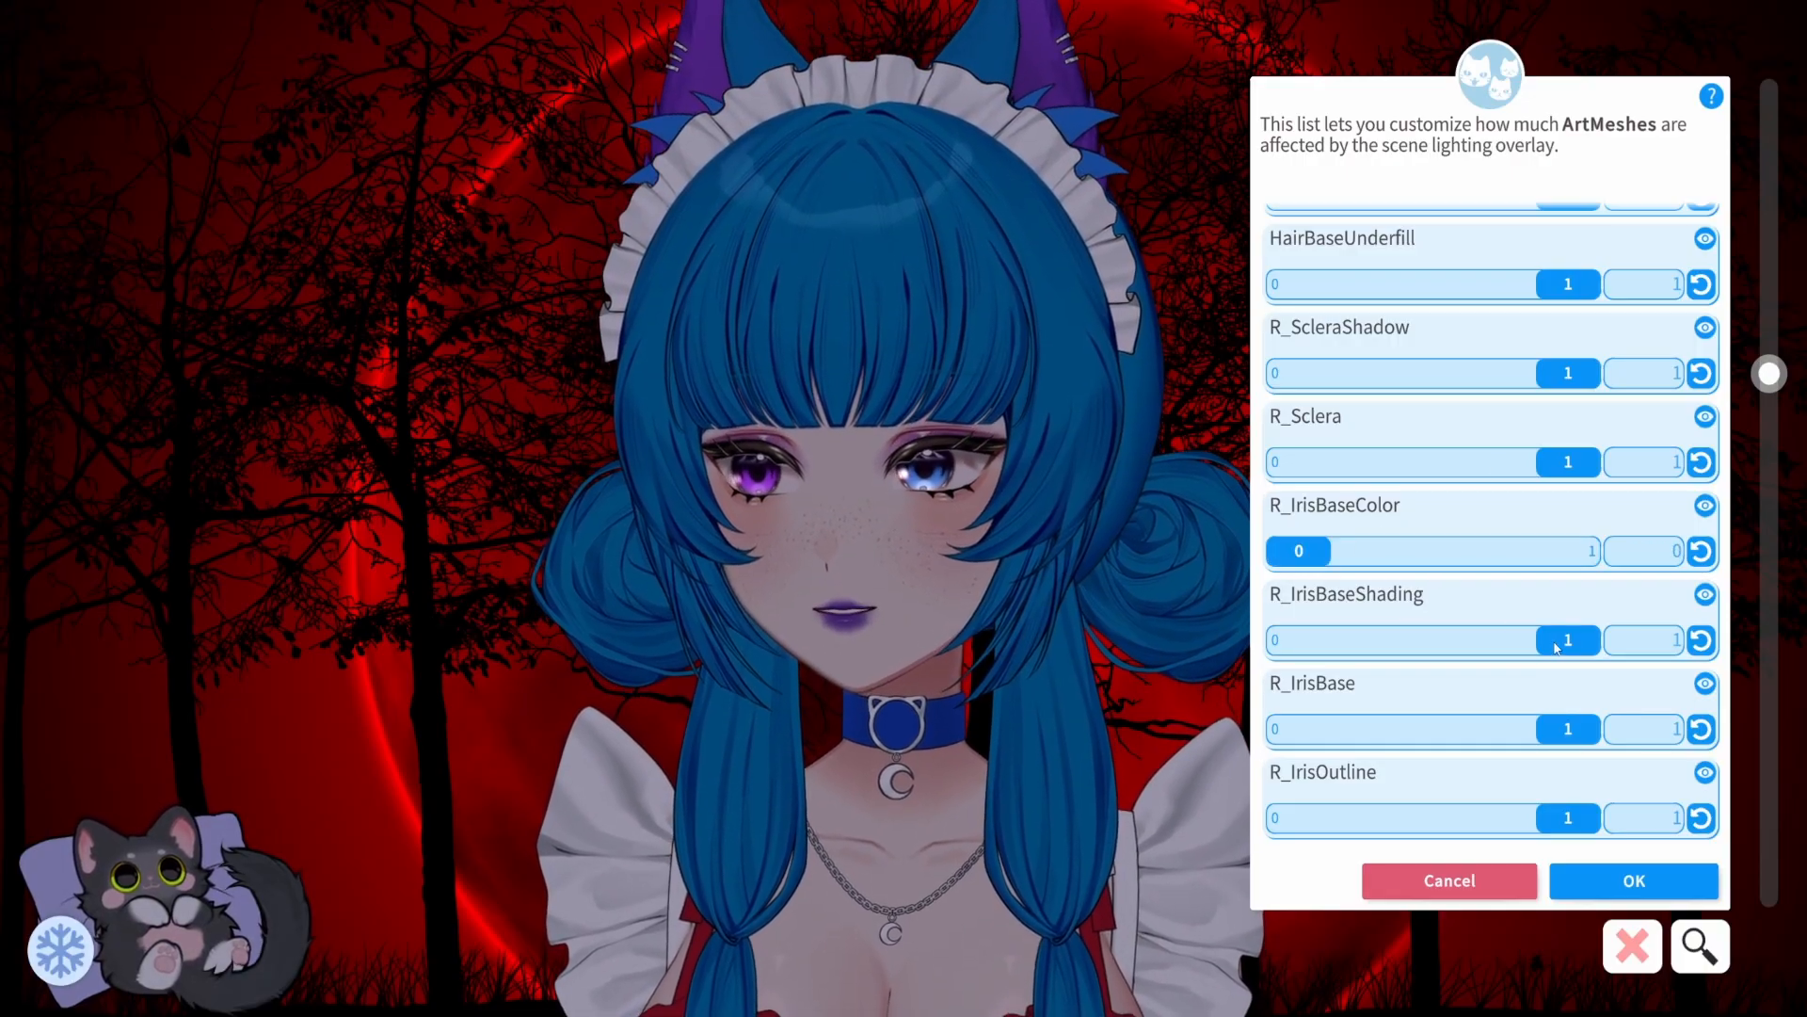
pyautogui.scroll(-8, 1555, 648)
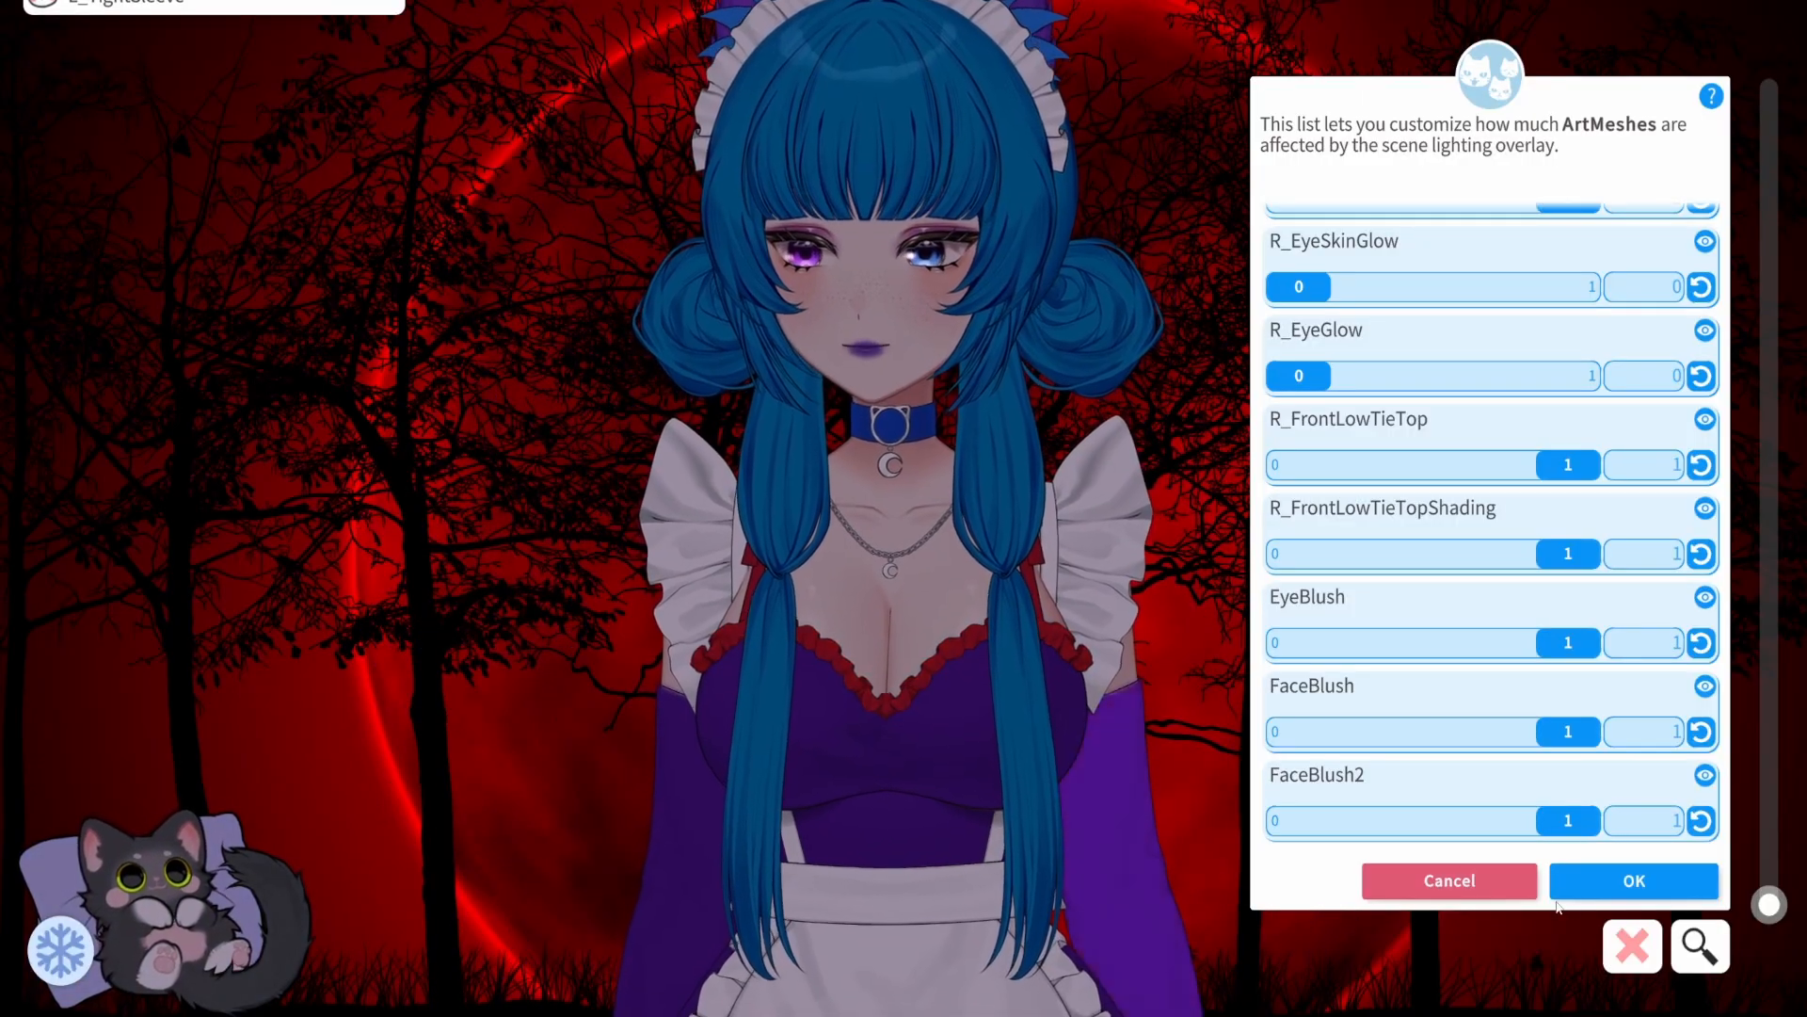
pyautogui.click(1598, 892)
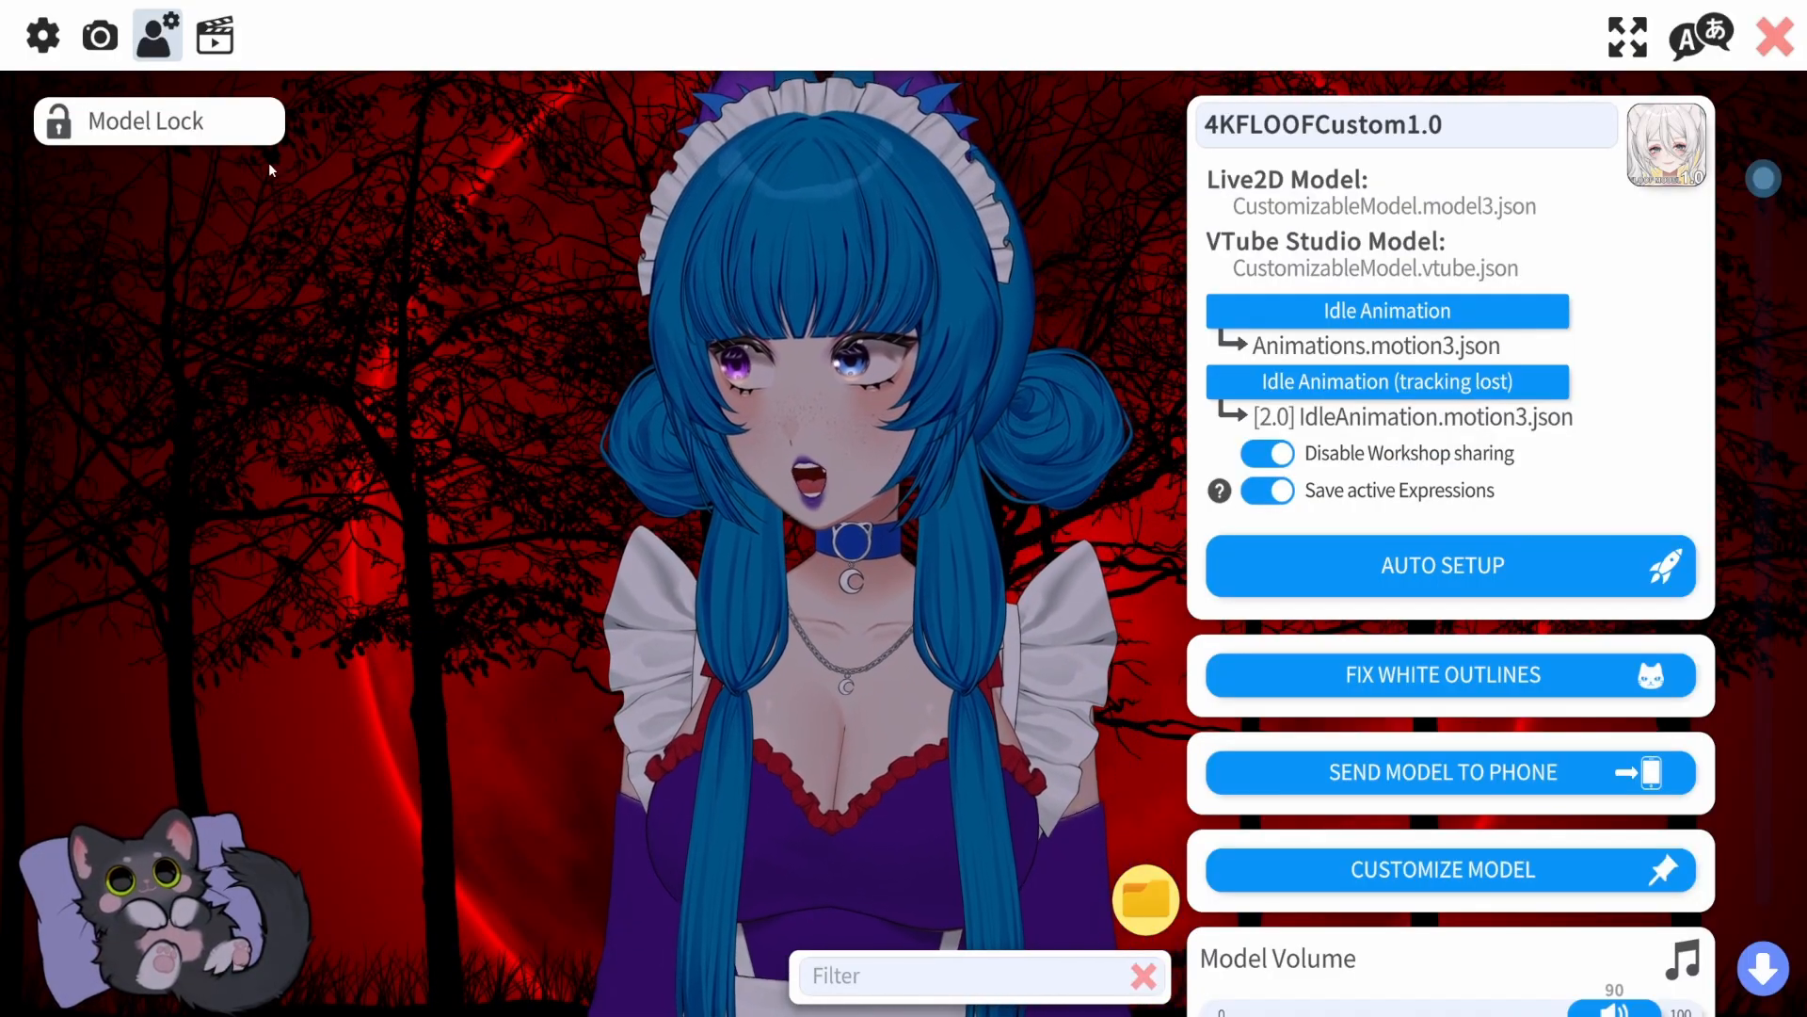
# Lower the Display Lighting brightness to 0.
pyautogui.click(111, 45)
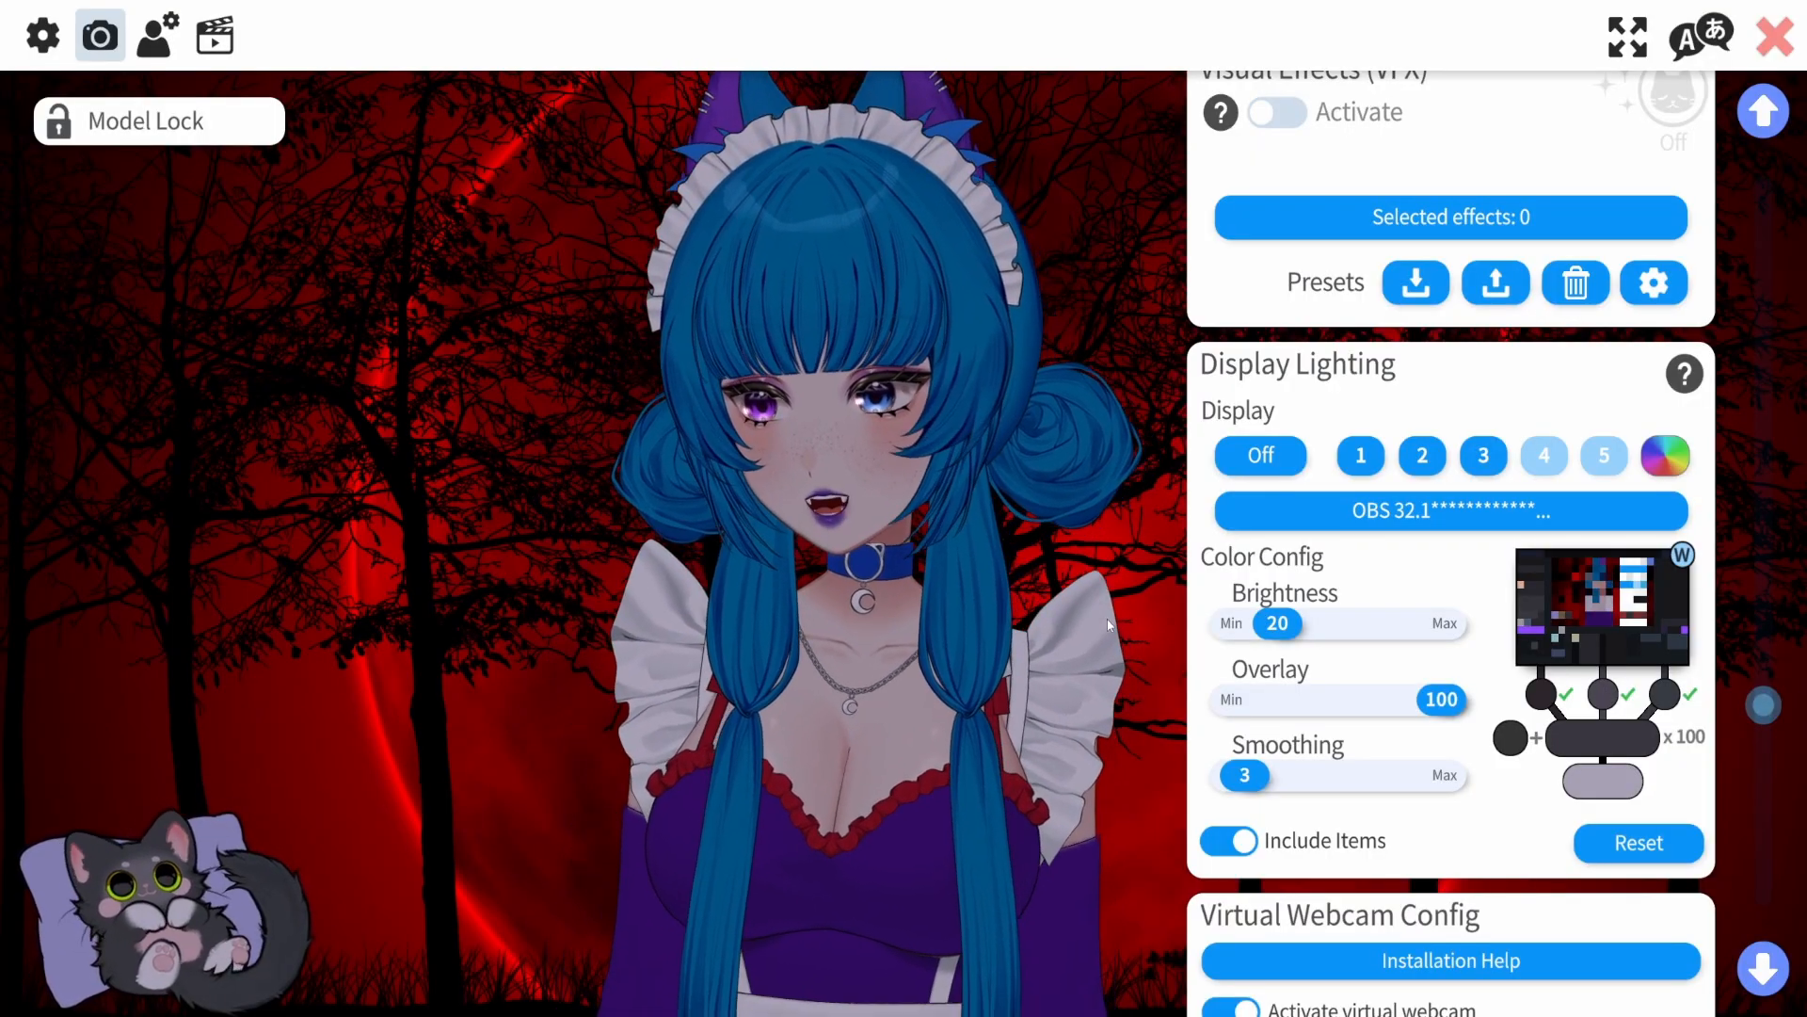
pyautogui.click(1220, 623)
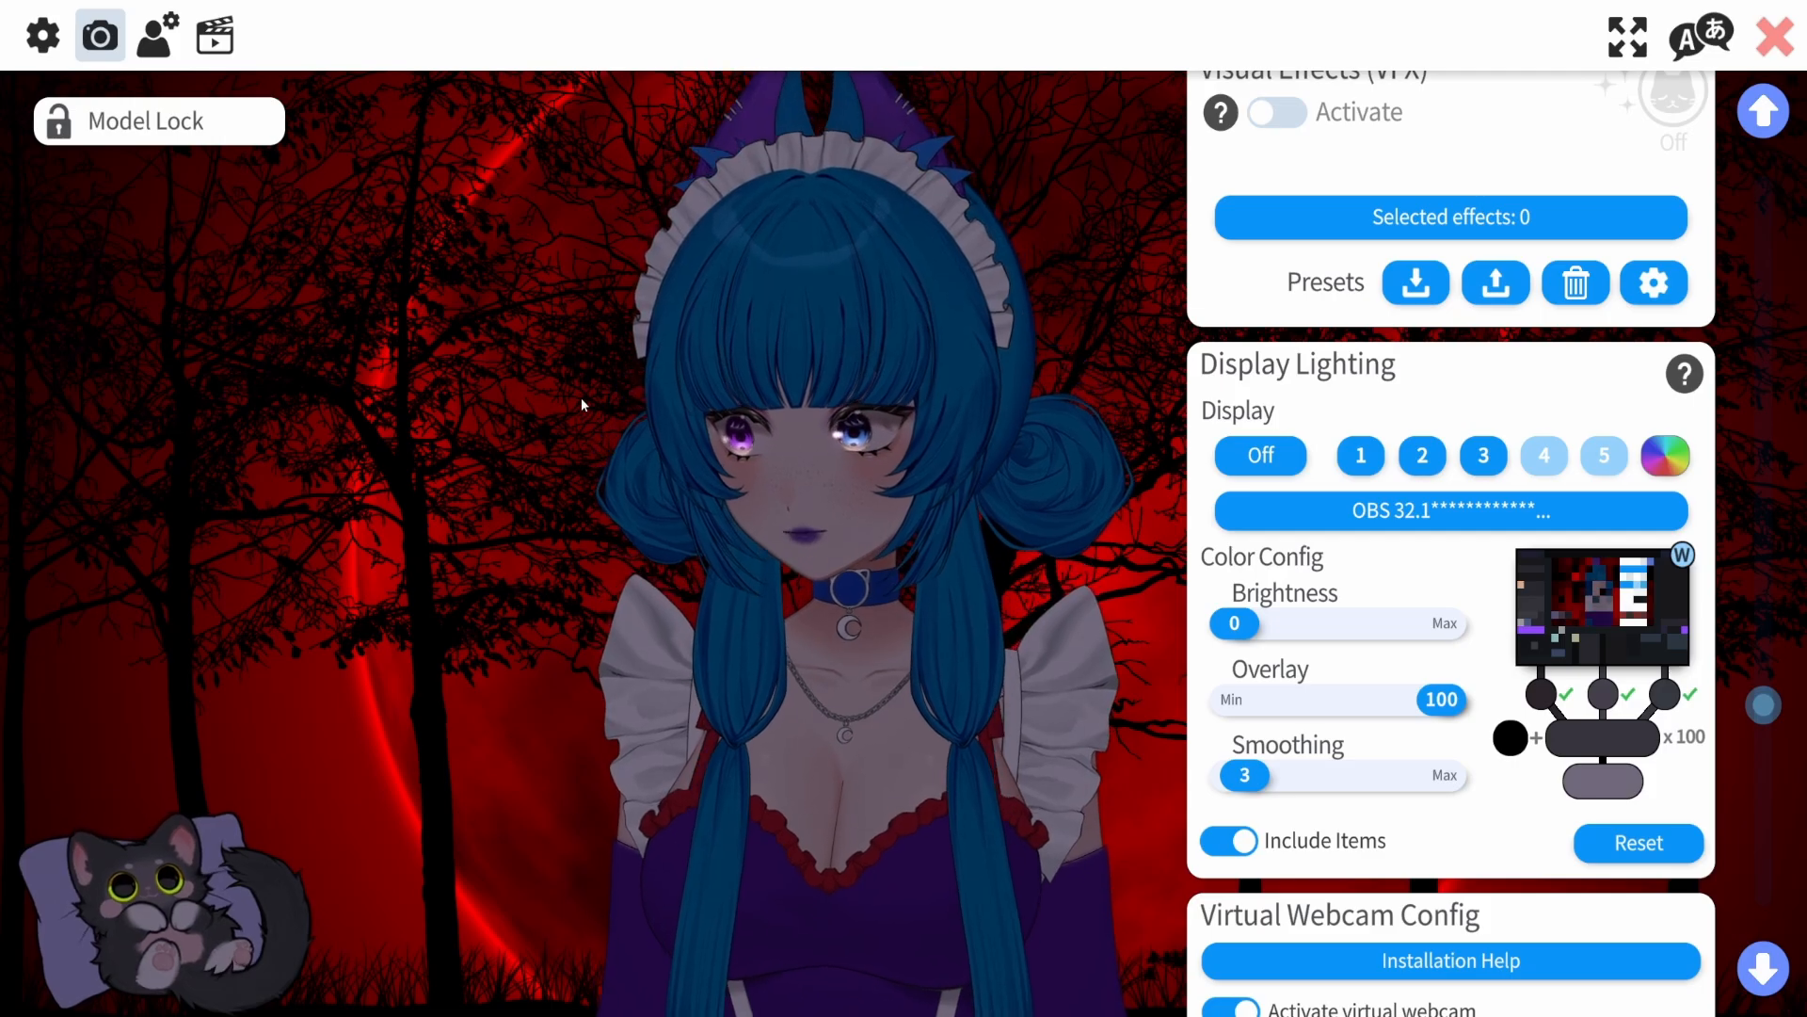
# Add a new hotkey at the end of the hotkey list with Screen Overlay as its action.
pyautogui.click(222, 38)
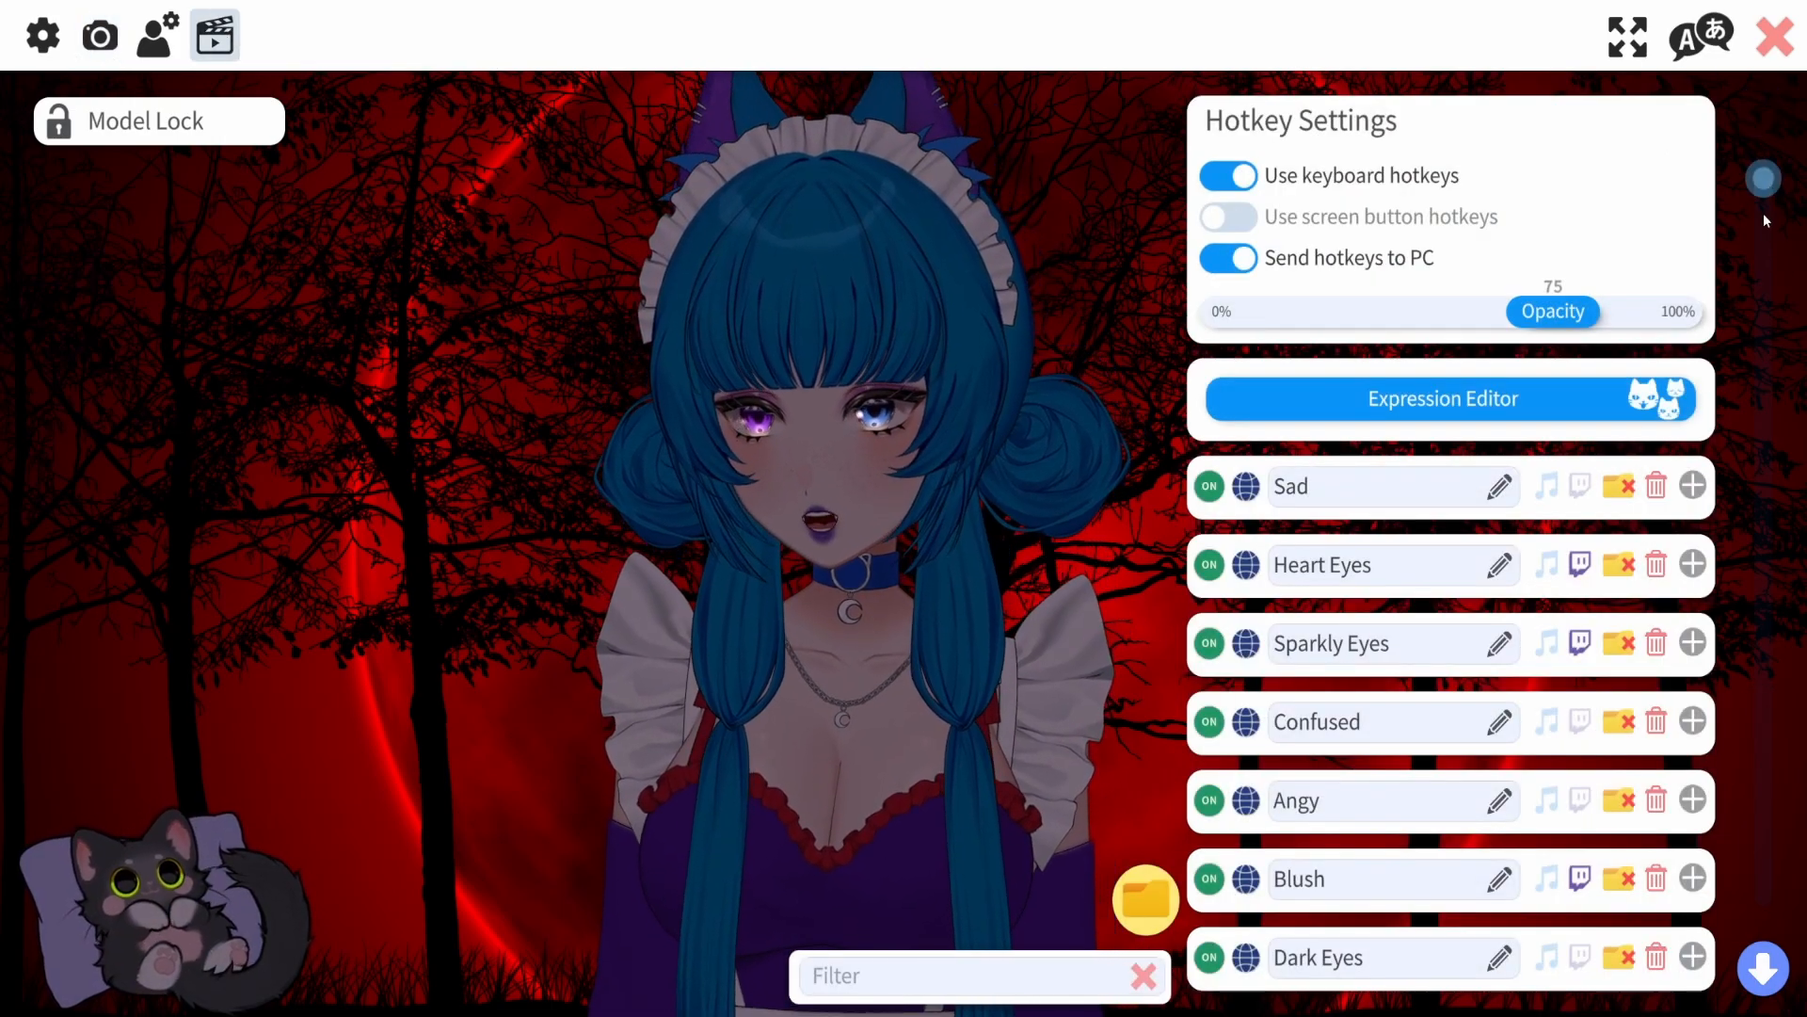
pyautogui.moveTo(1768, 211); pyautogui.dragTo(1728, 906)
pyautogui.click(1468, 967)
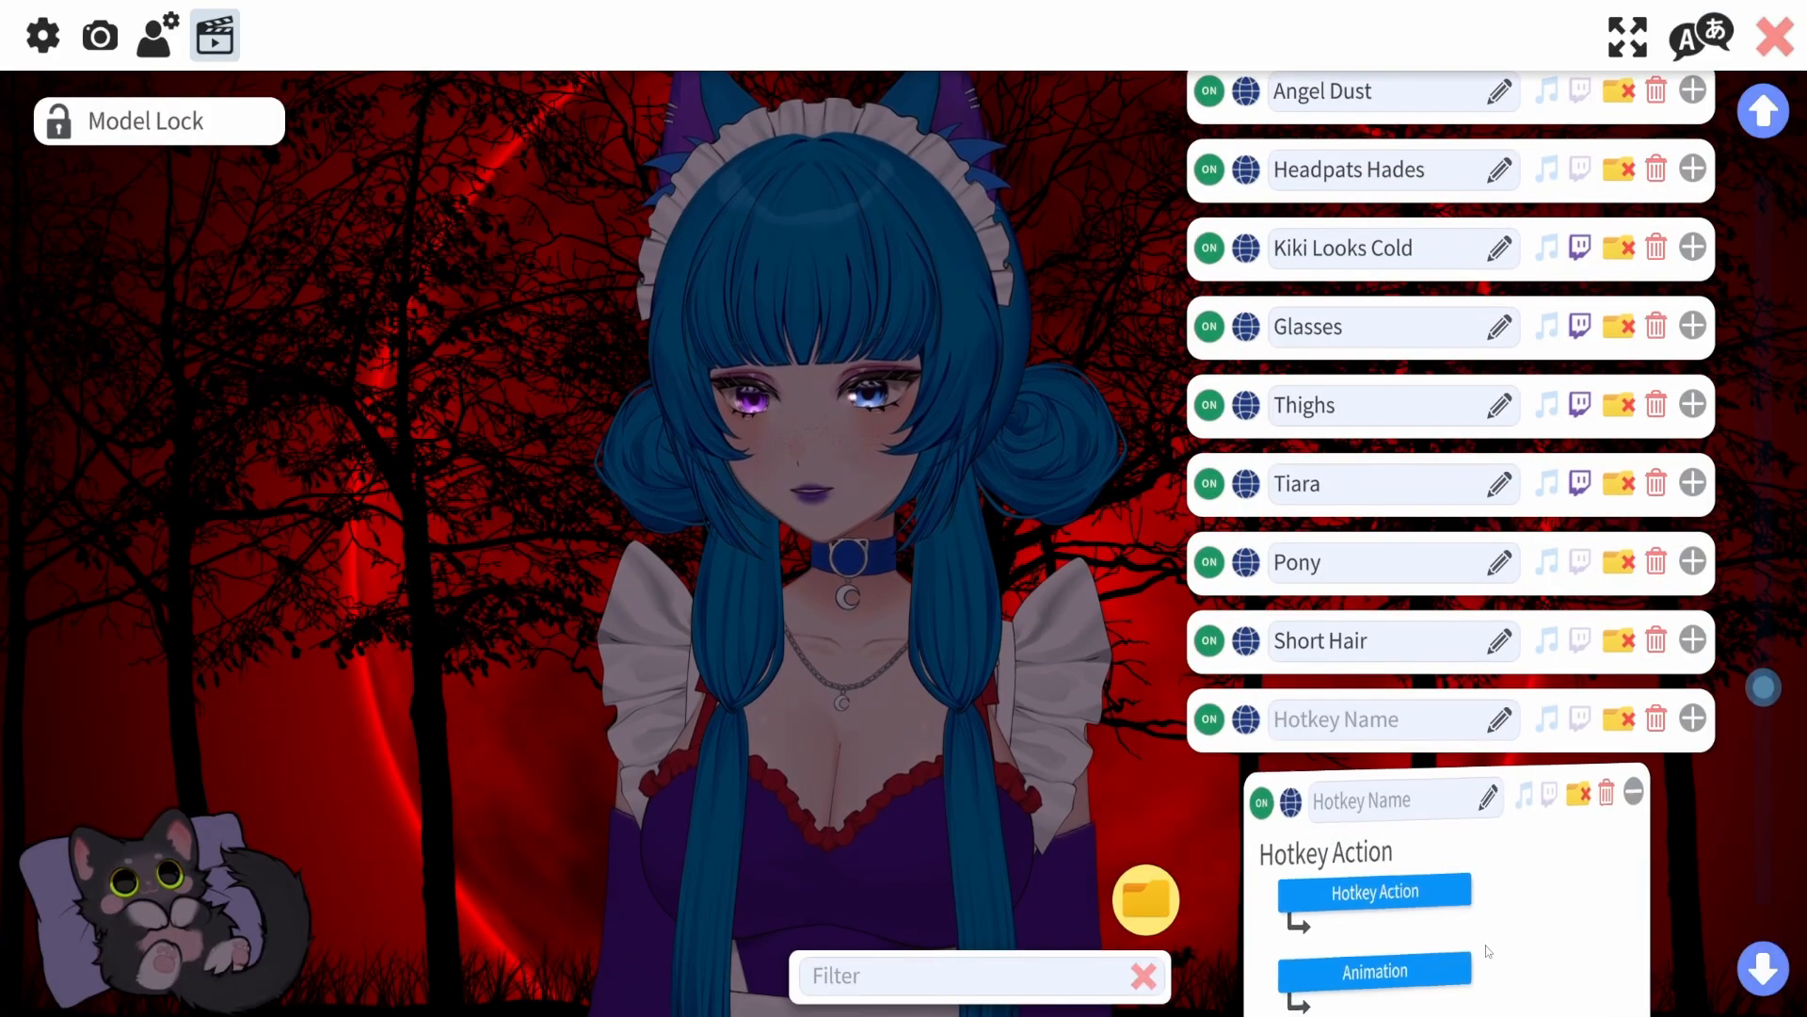
pyautogui.click(1359, 608)
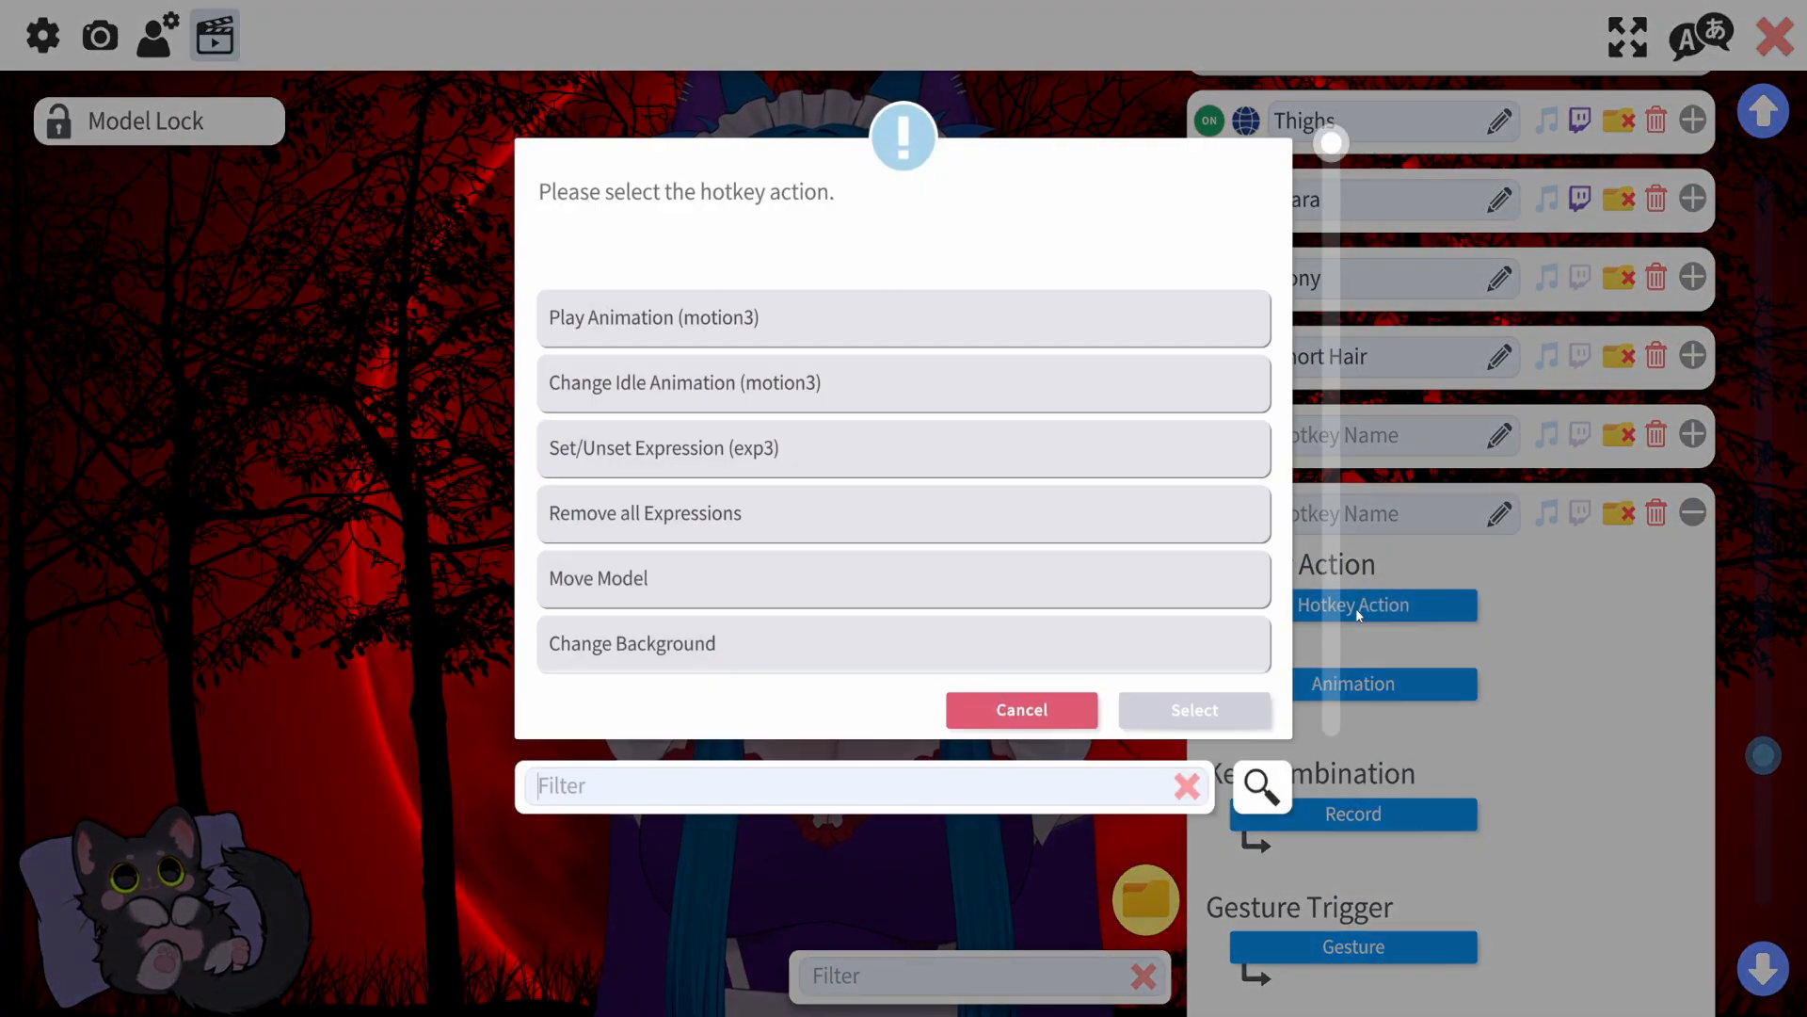
pyautogui.scroll(-8, 715, 490)
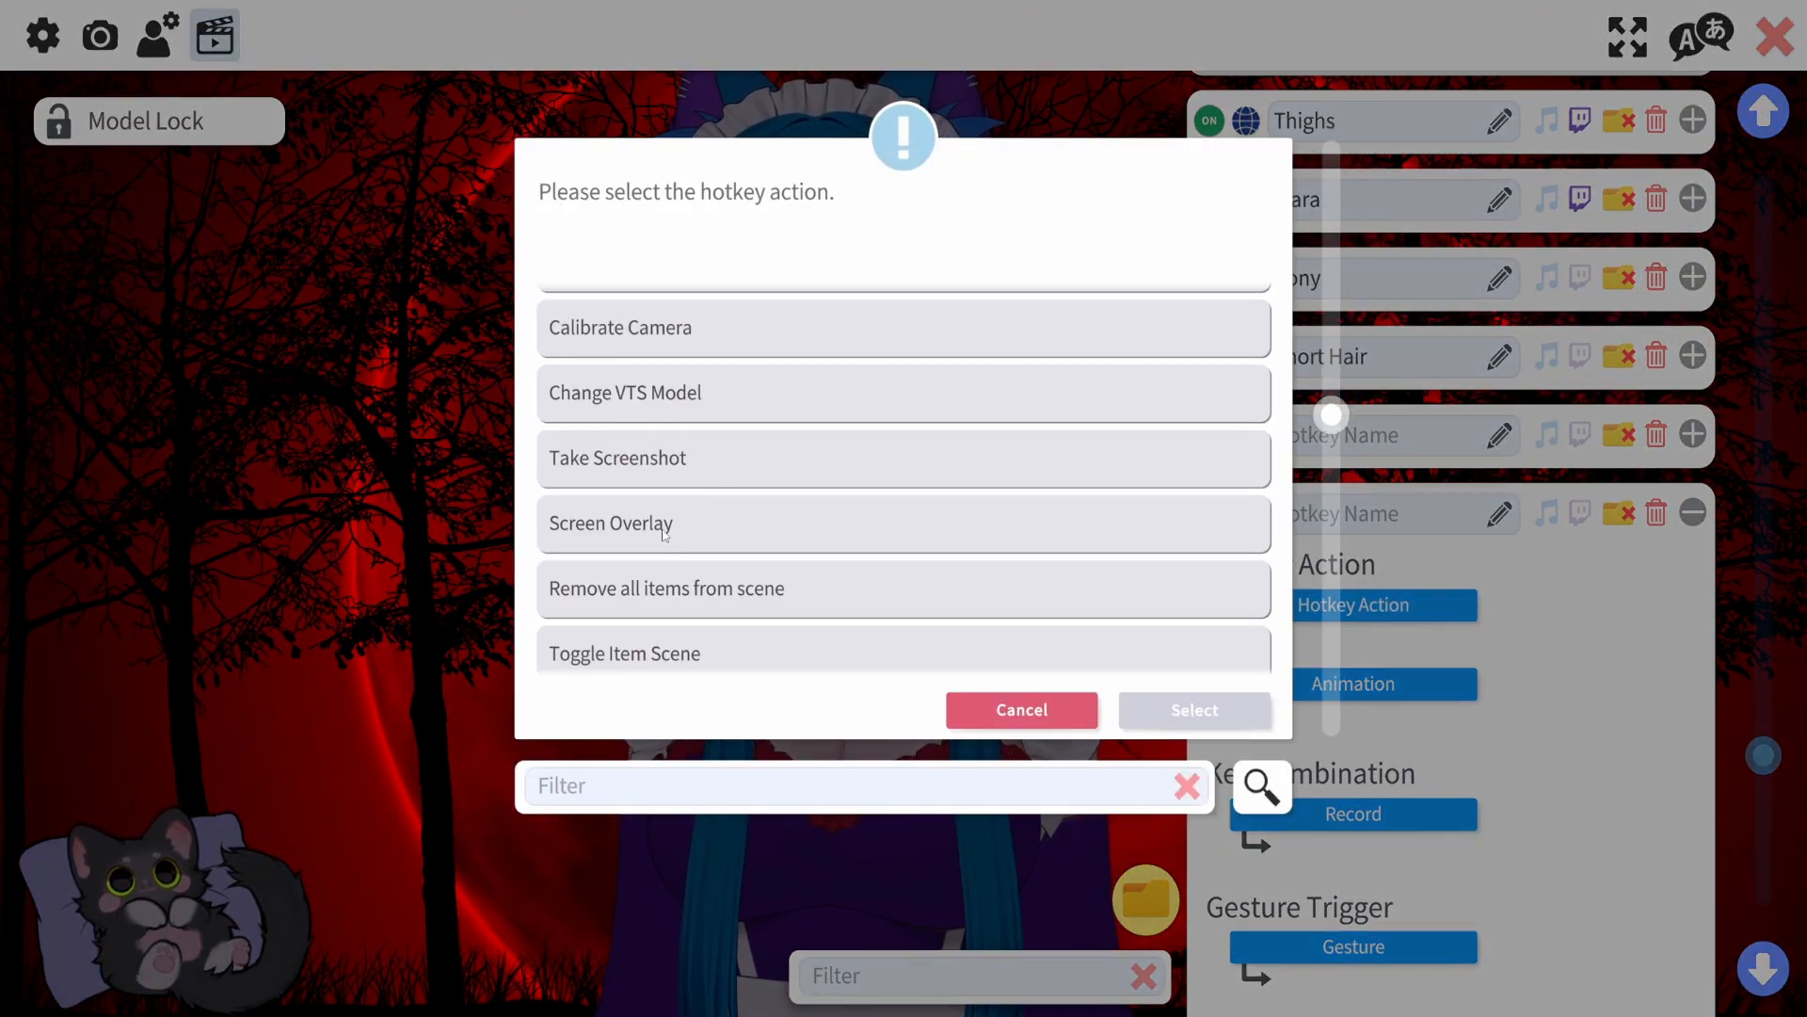
pyautogui.click(819, 524)
pyautogui.click(1234, 719)
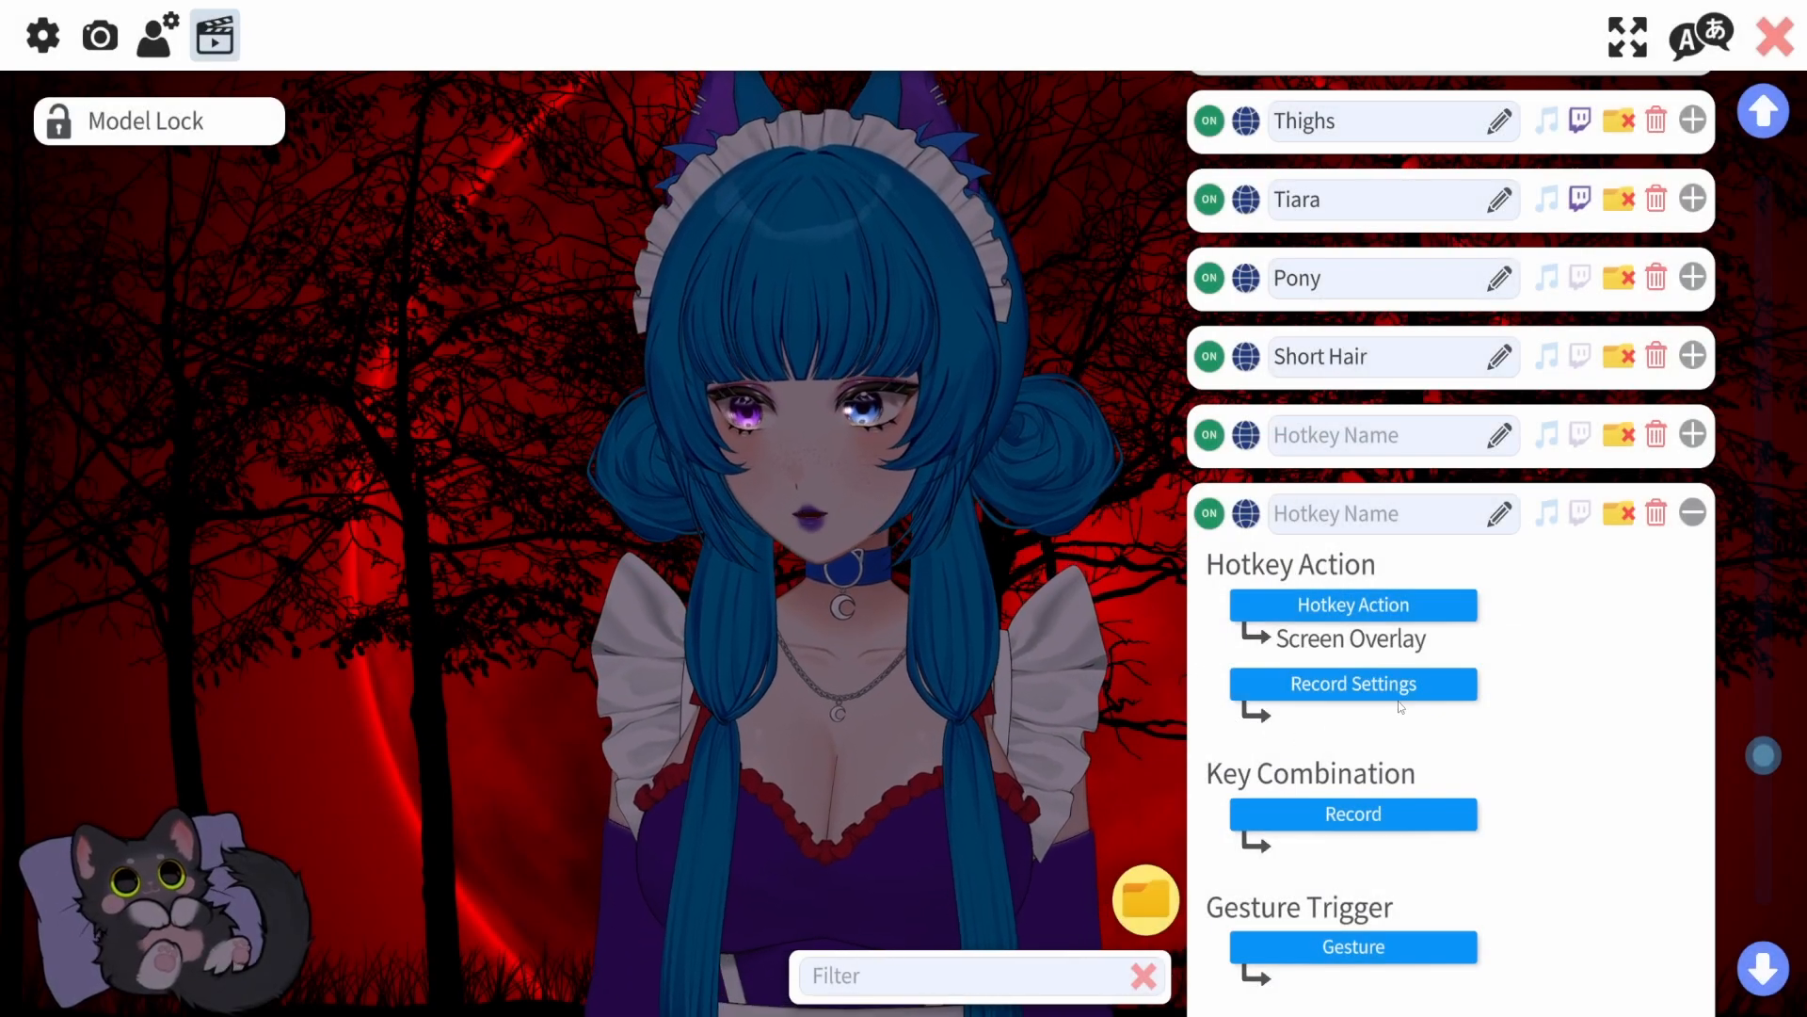
# Record the current lighting settings into the new Screen Overlay hotkey, name it "Lights Off", and collapse its entry.
pyautogui.click(1403, 698)
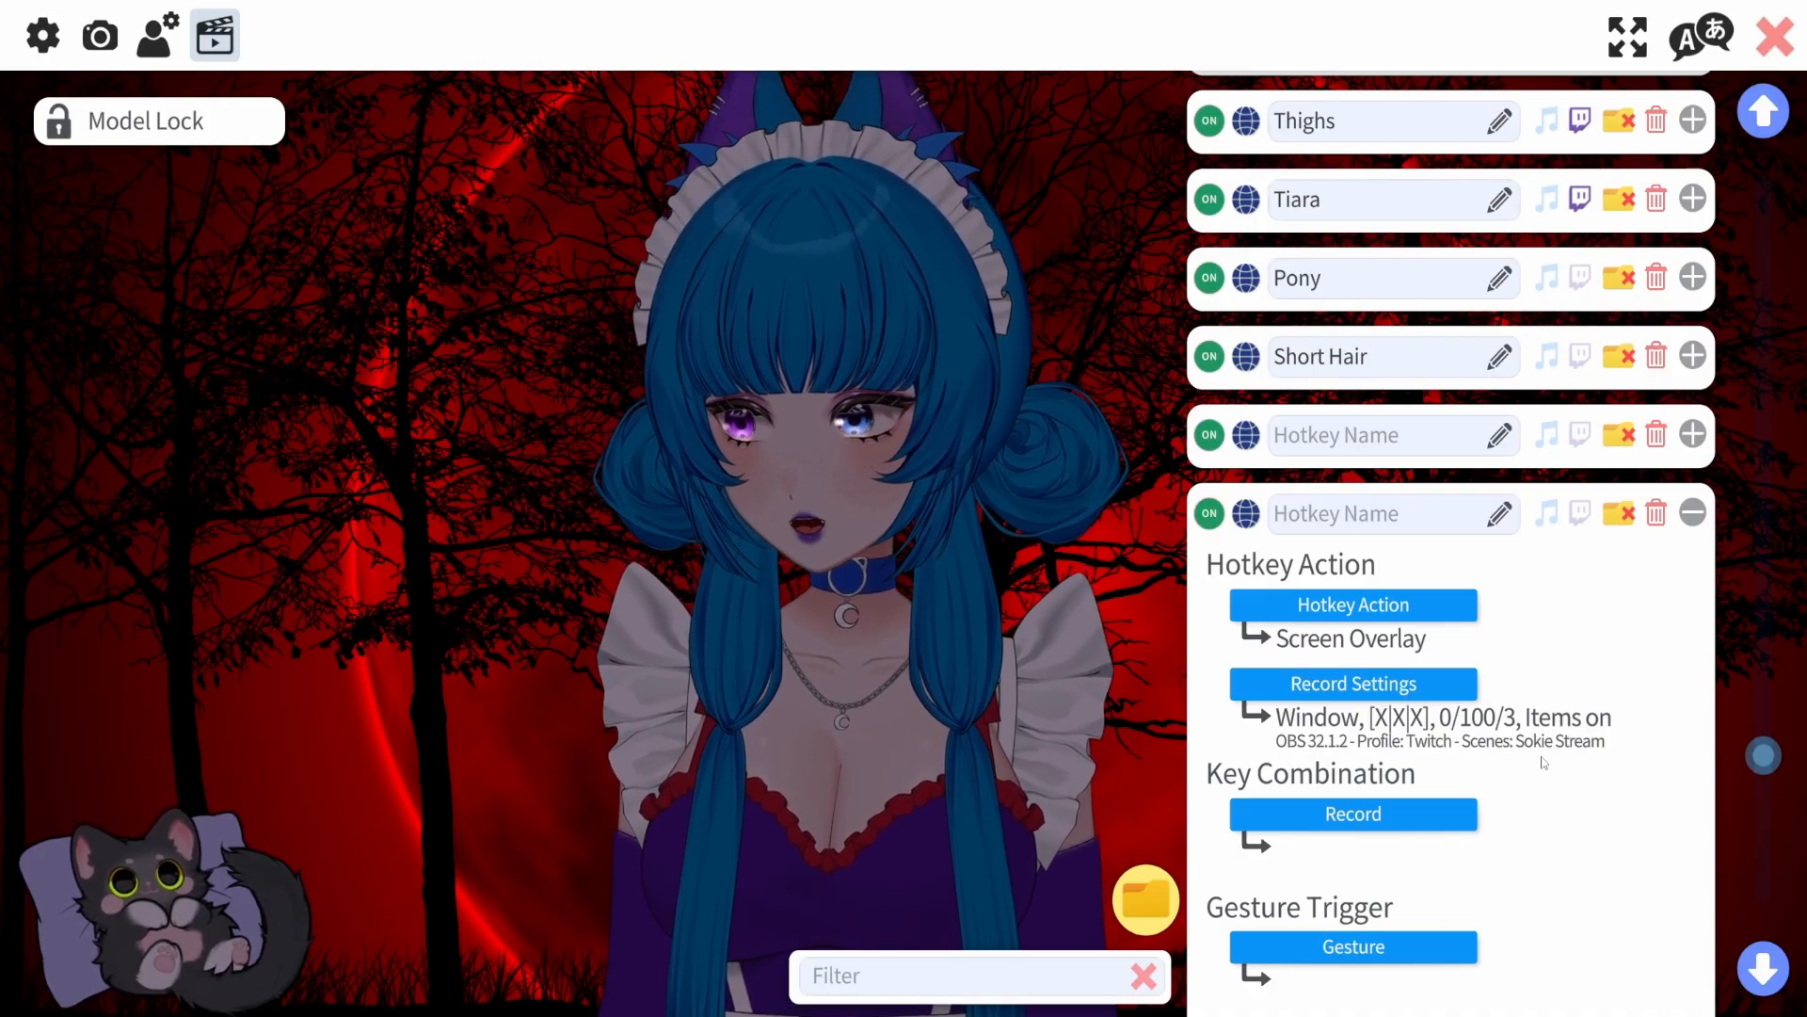
pyautogui.click(1501, 518)
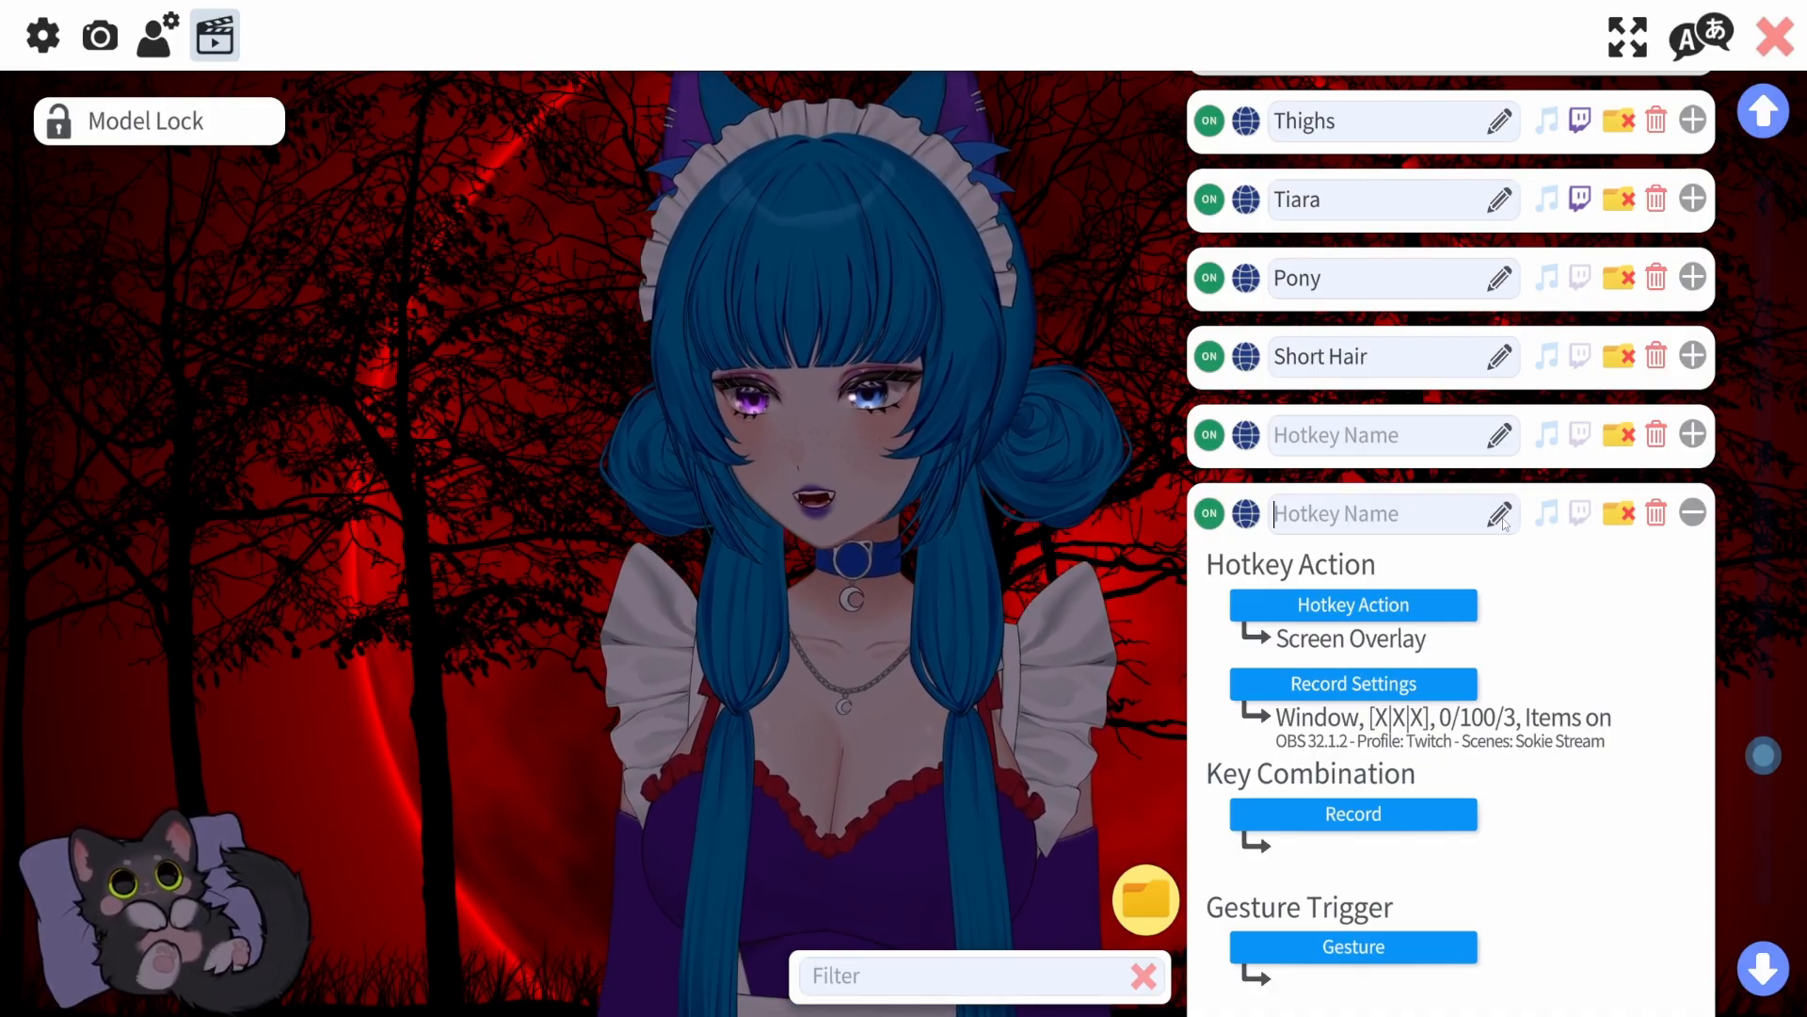
pyautogui.write('Lig')
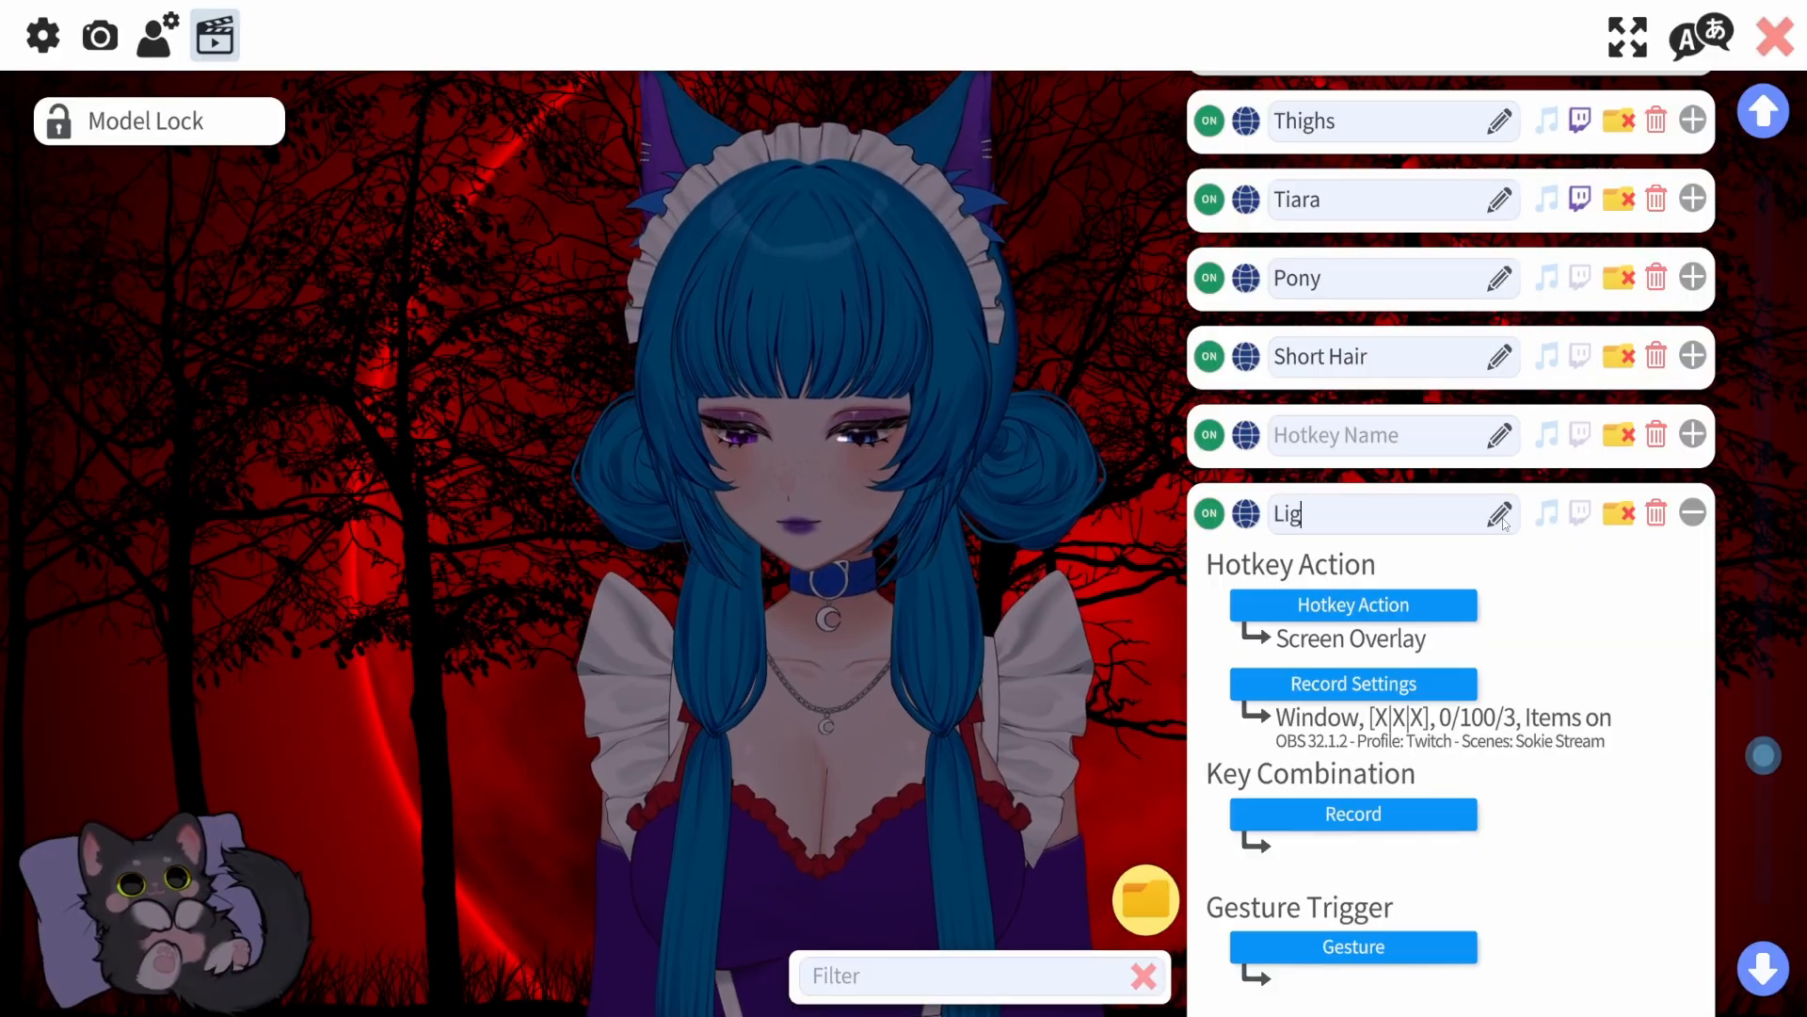
pyautogui.write('hts Off')
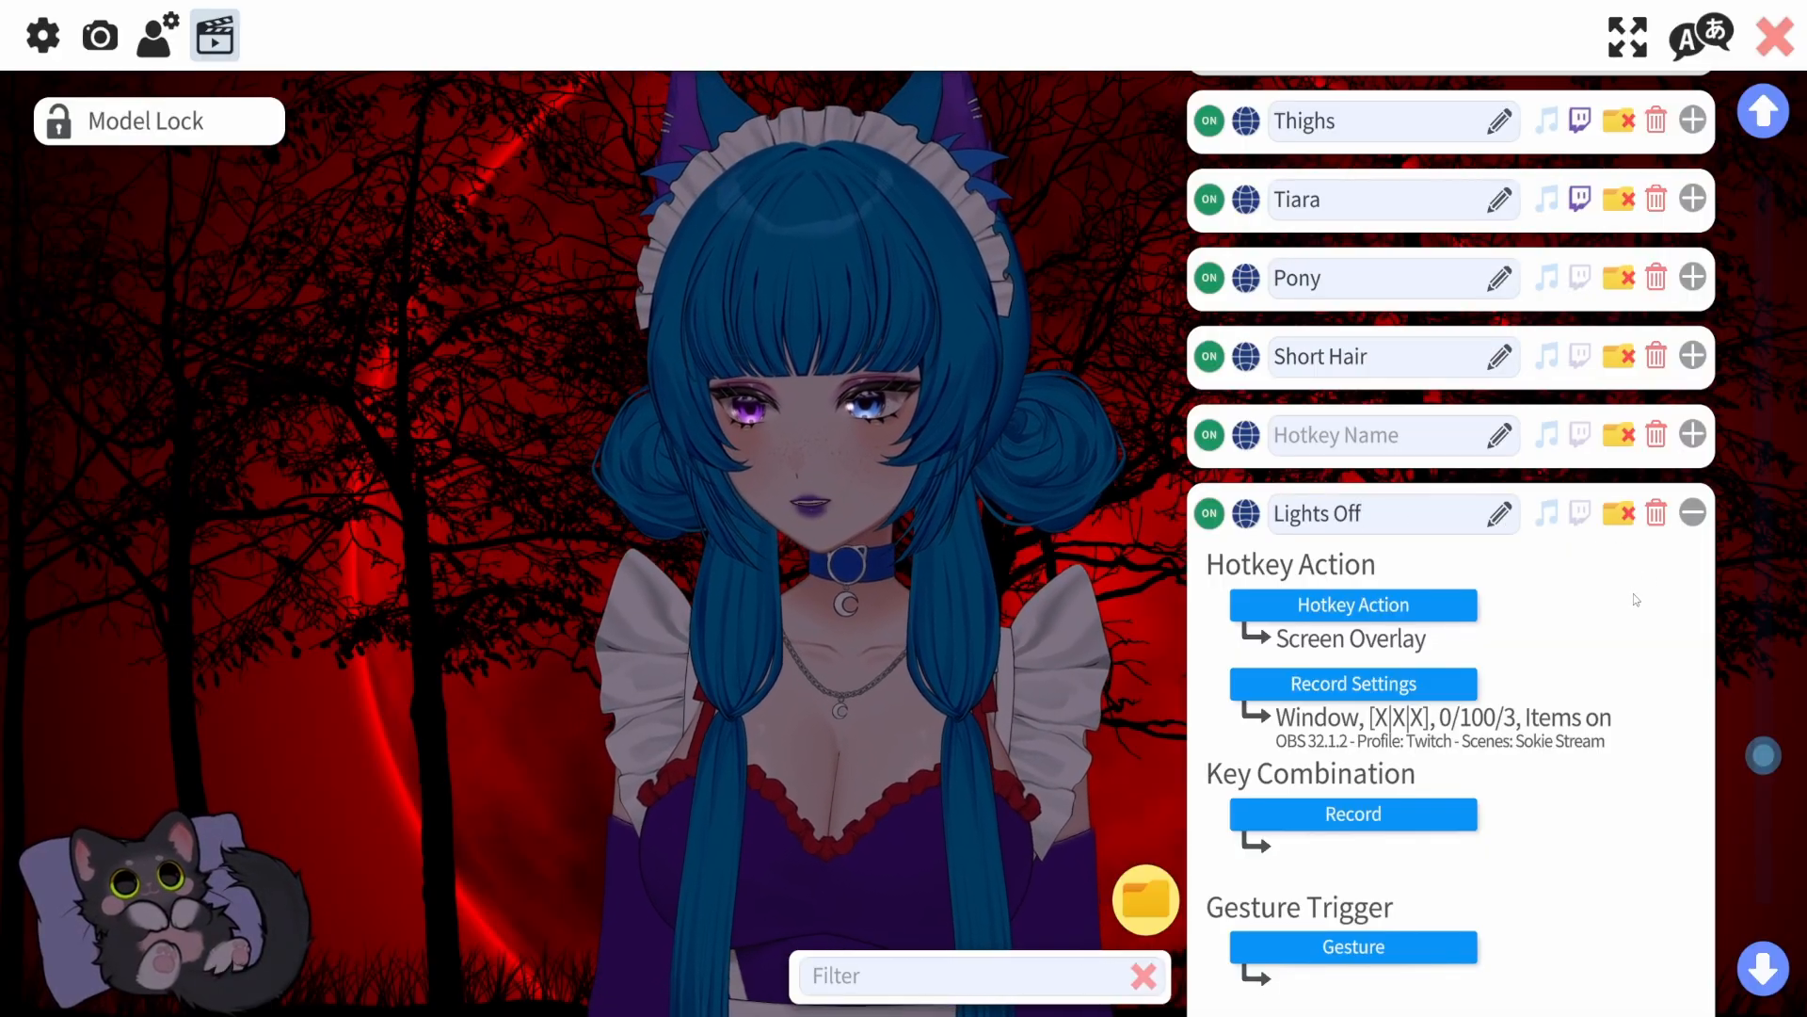
pyautogui.click(1693, 513)
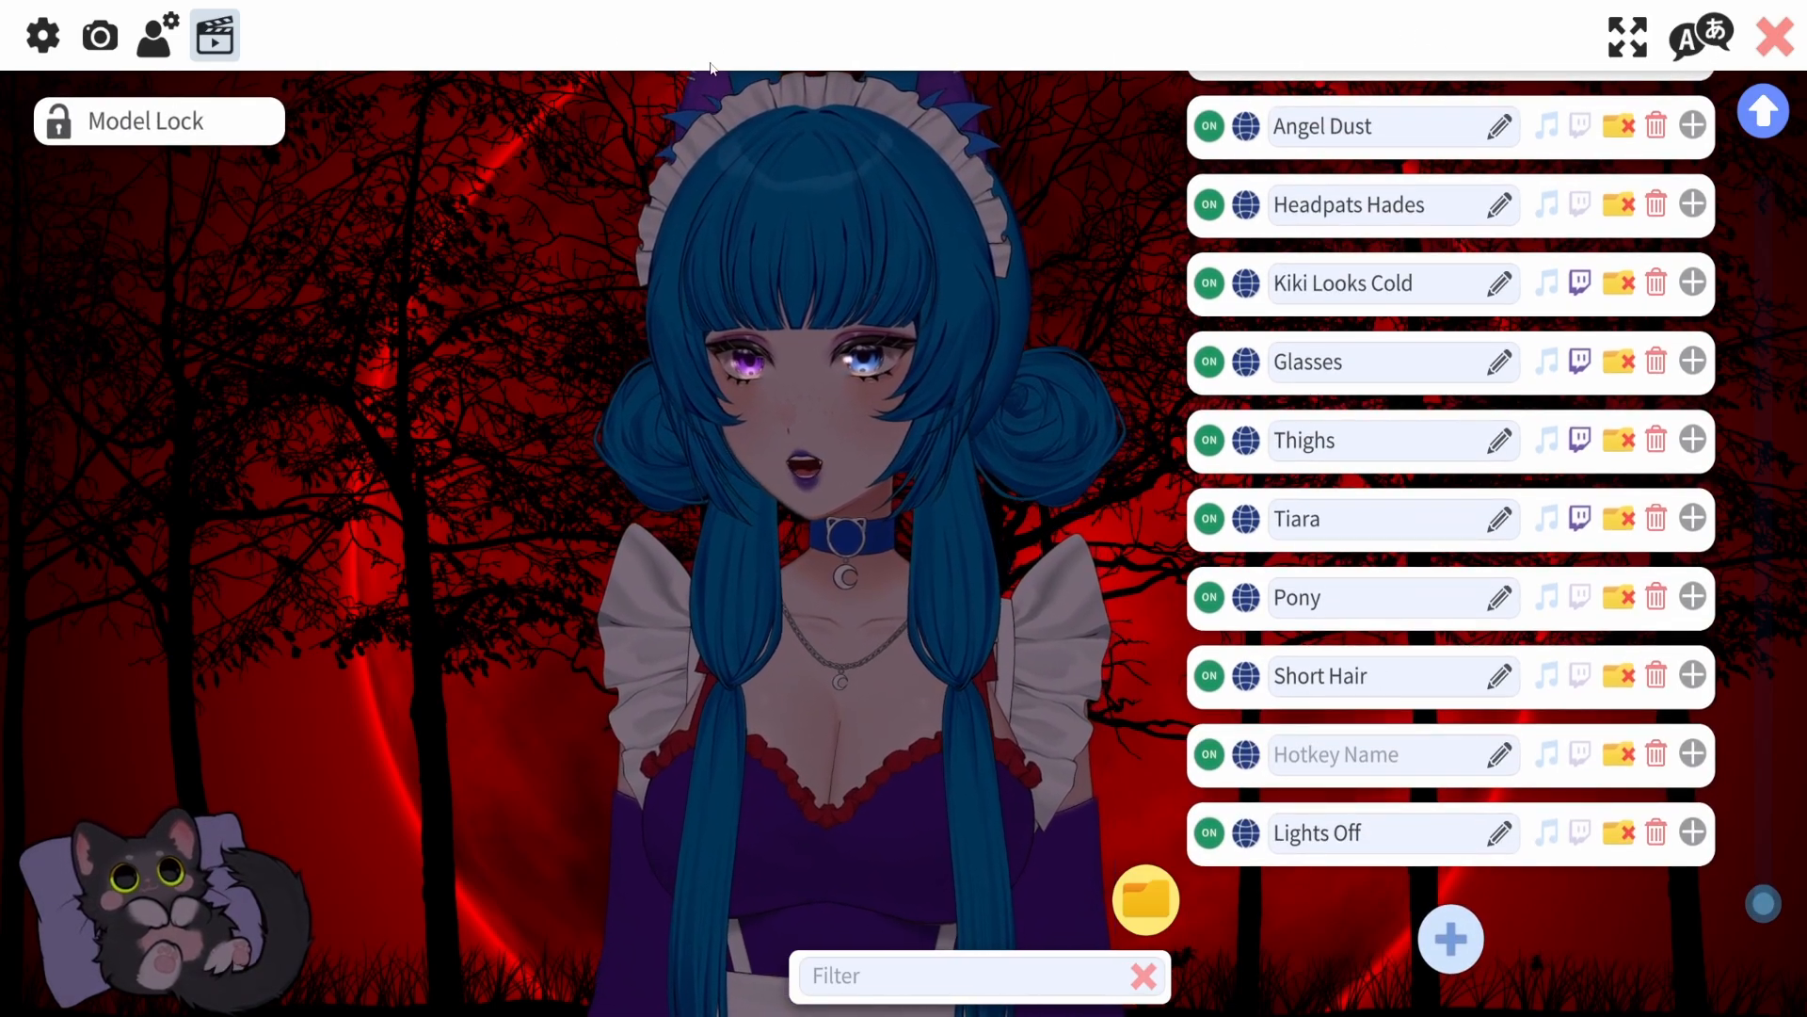
# Turn Display Lighting off.
pyautogui.click(103, 40)
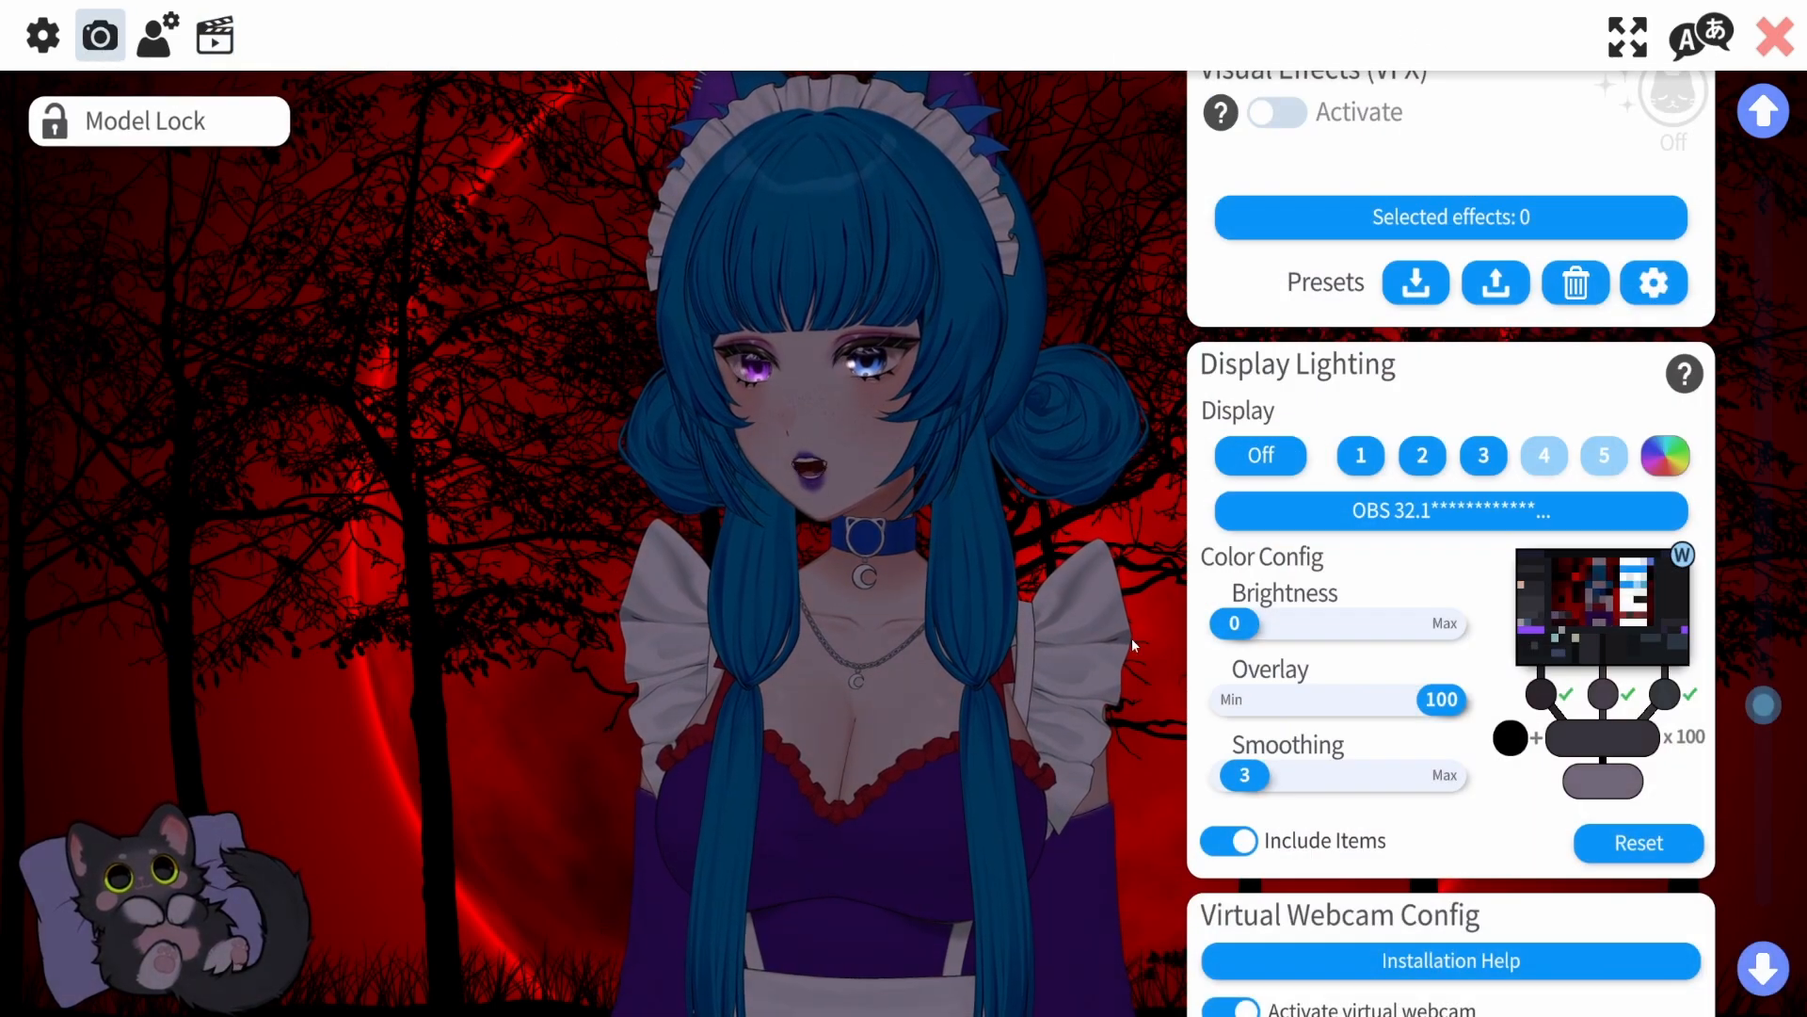
pyautogui.click(1260, 454)
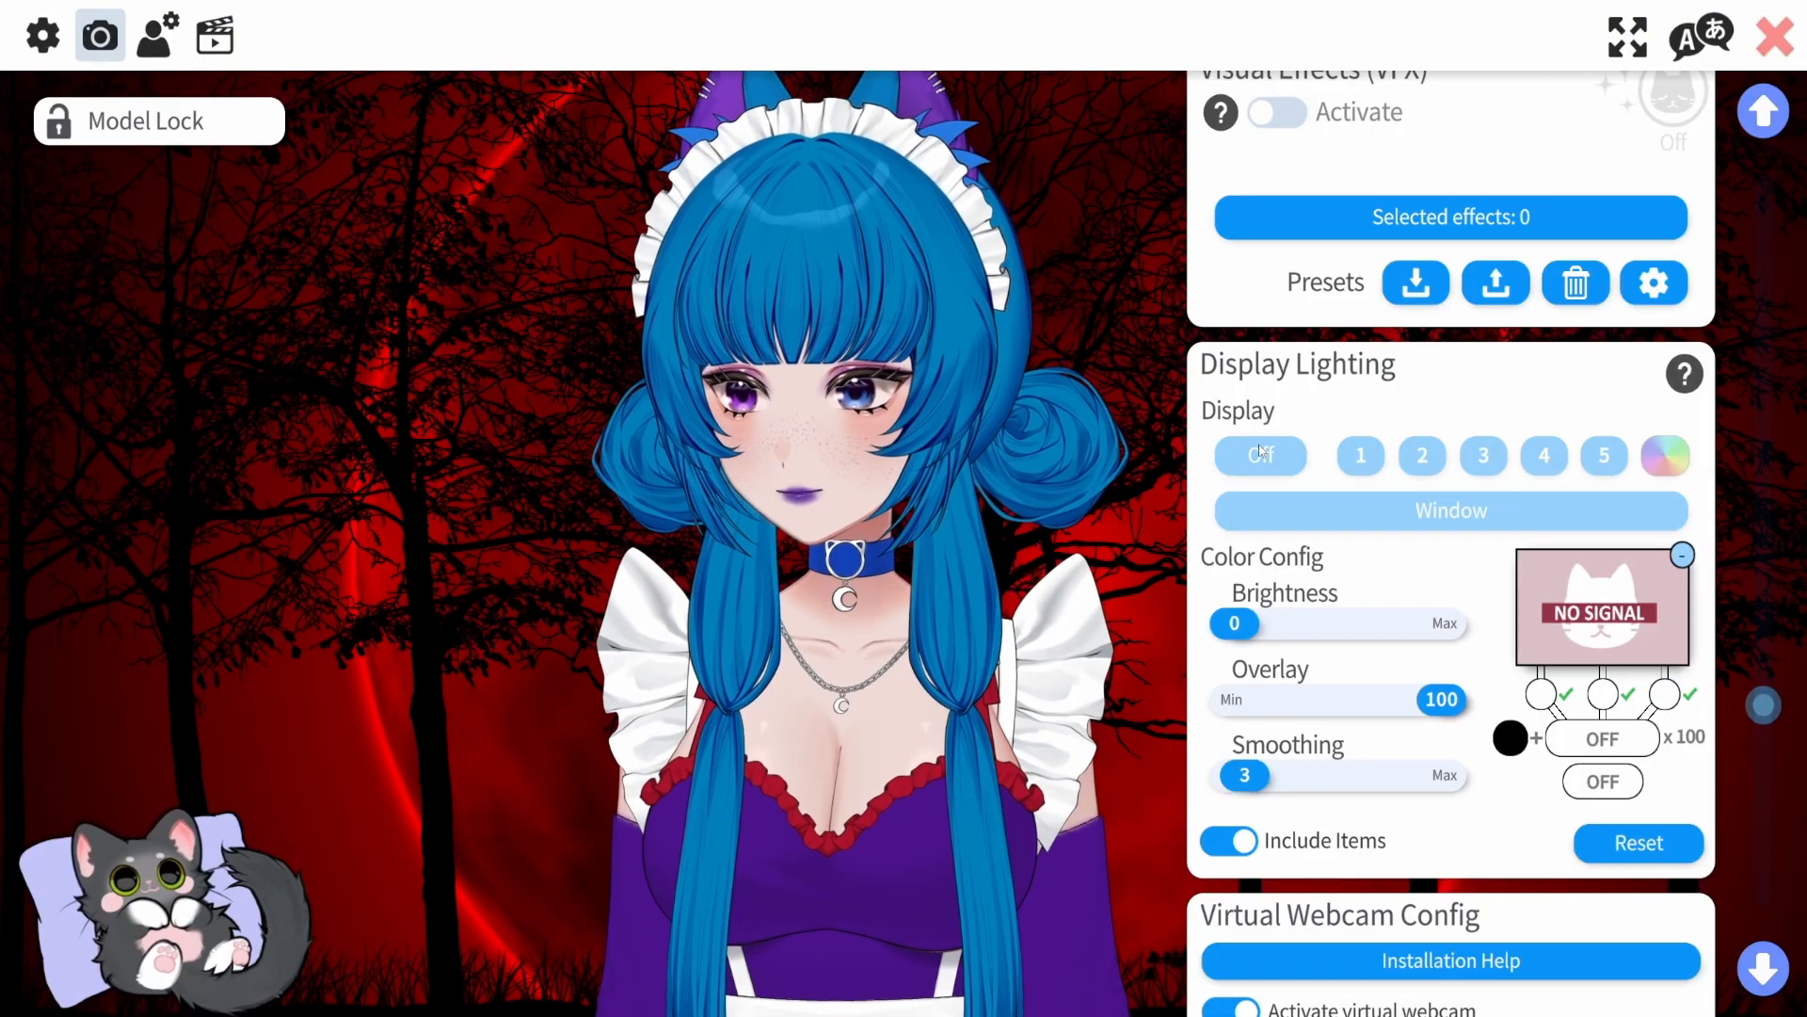
# Add a new hotkey at the end of the hotkey list and name it "Lights On".
pyautogui.click(215, 35)
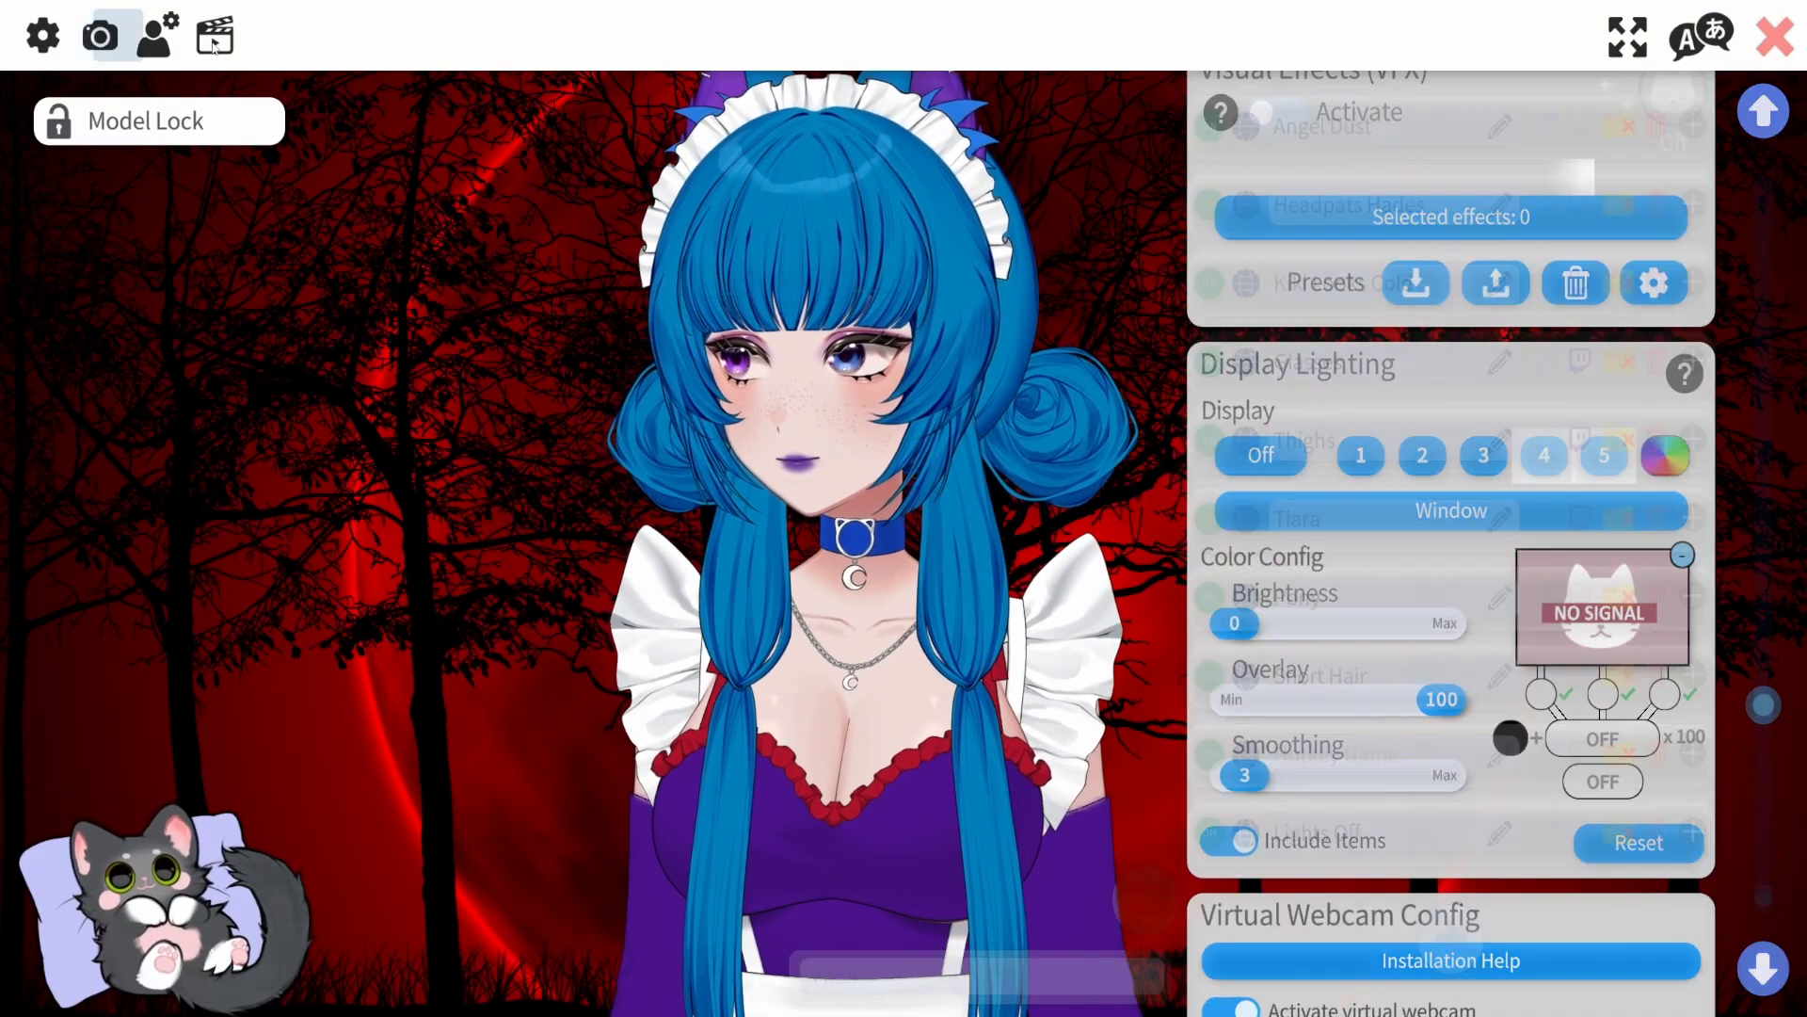
pyautogui.click(1430, 937)
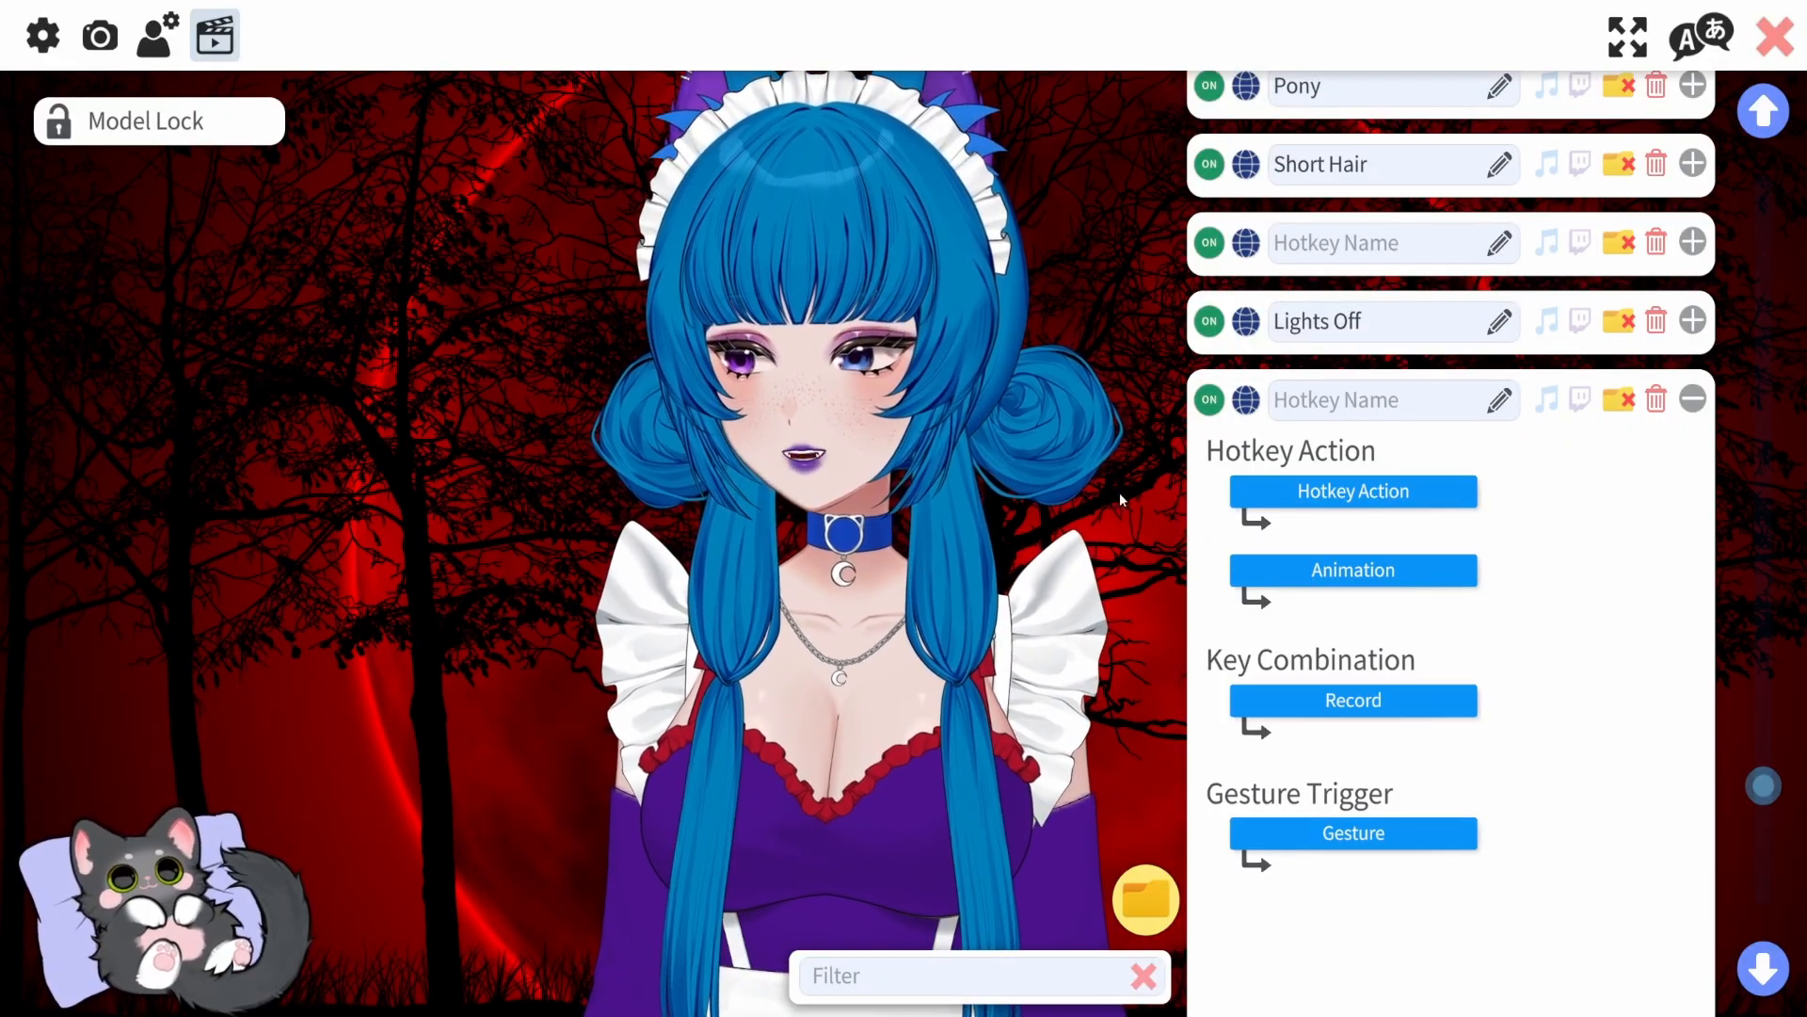
pyautogui.click(1500, 404)
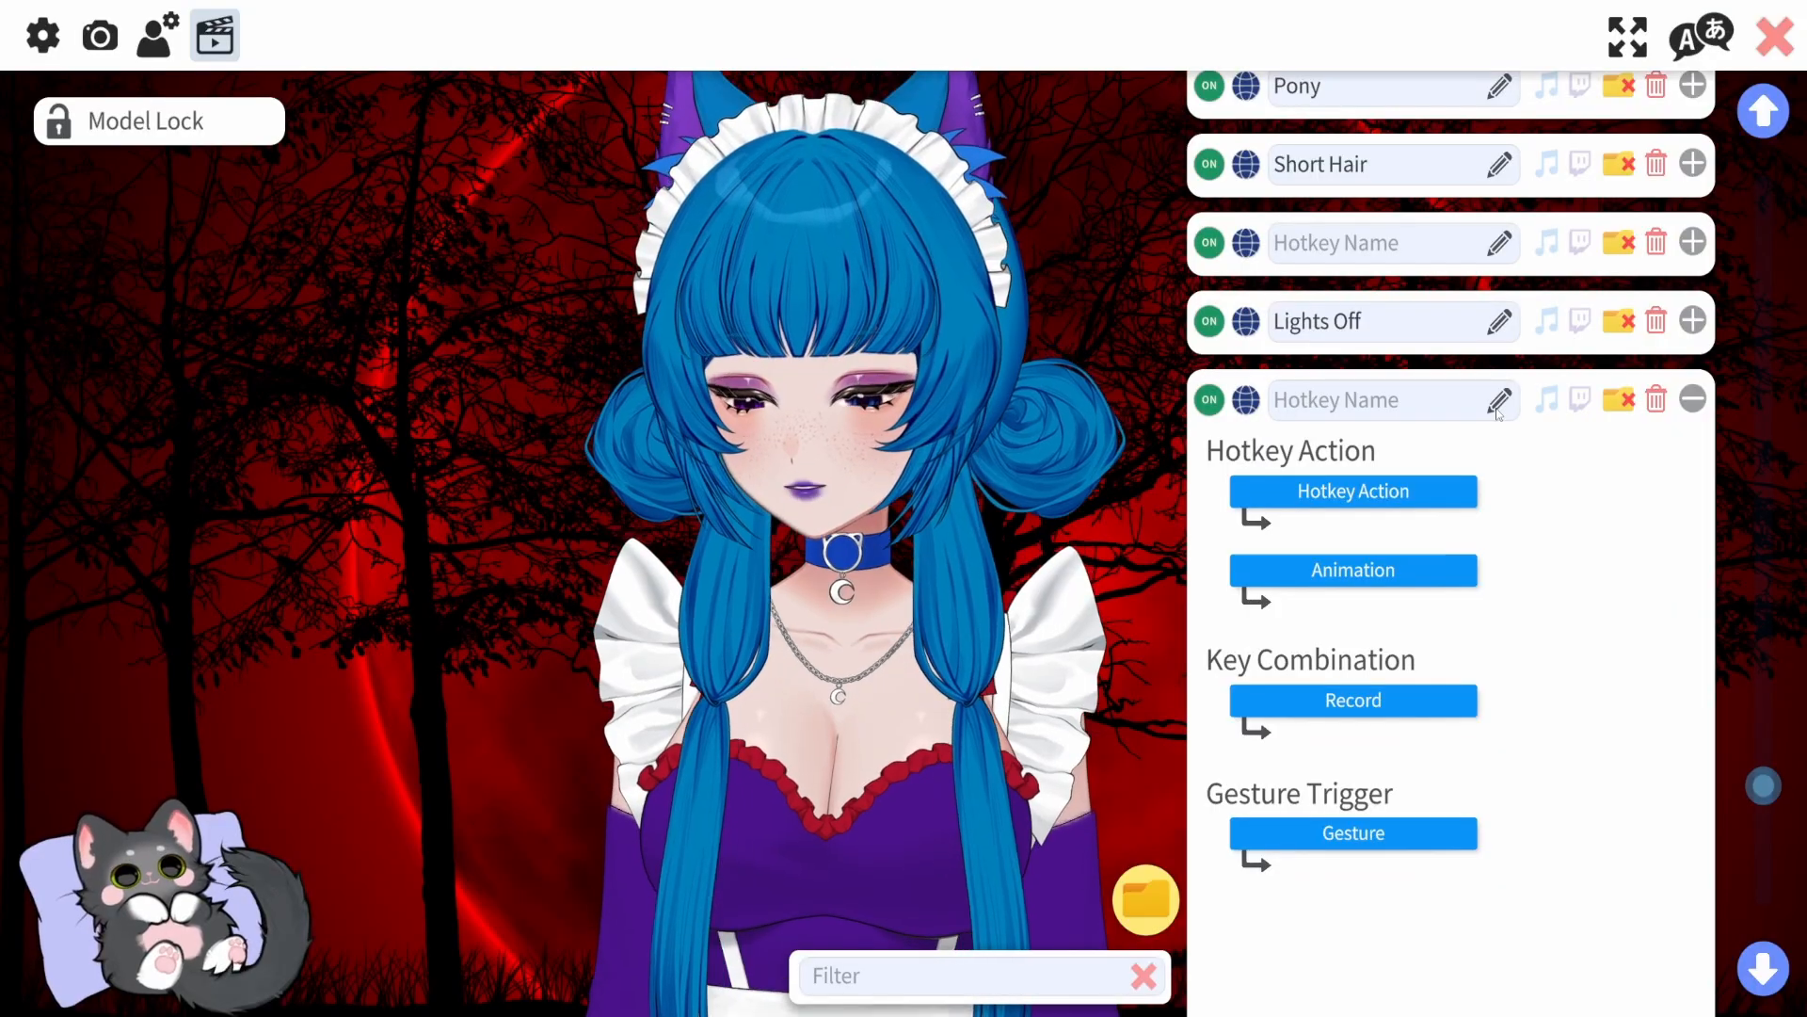
pyautogui.write('Lights On')
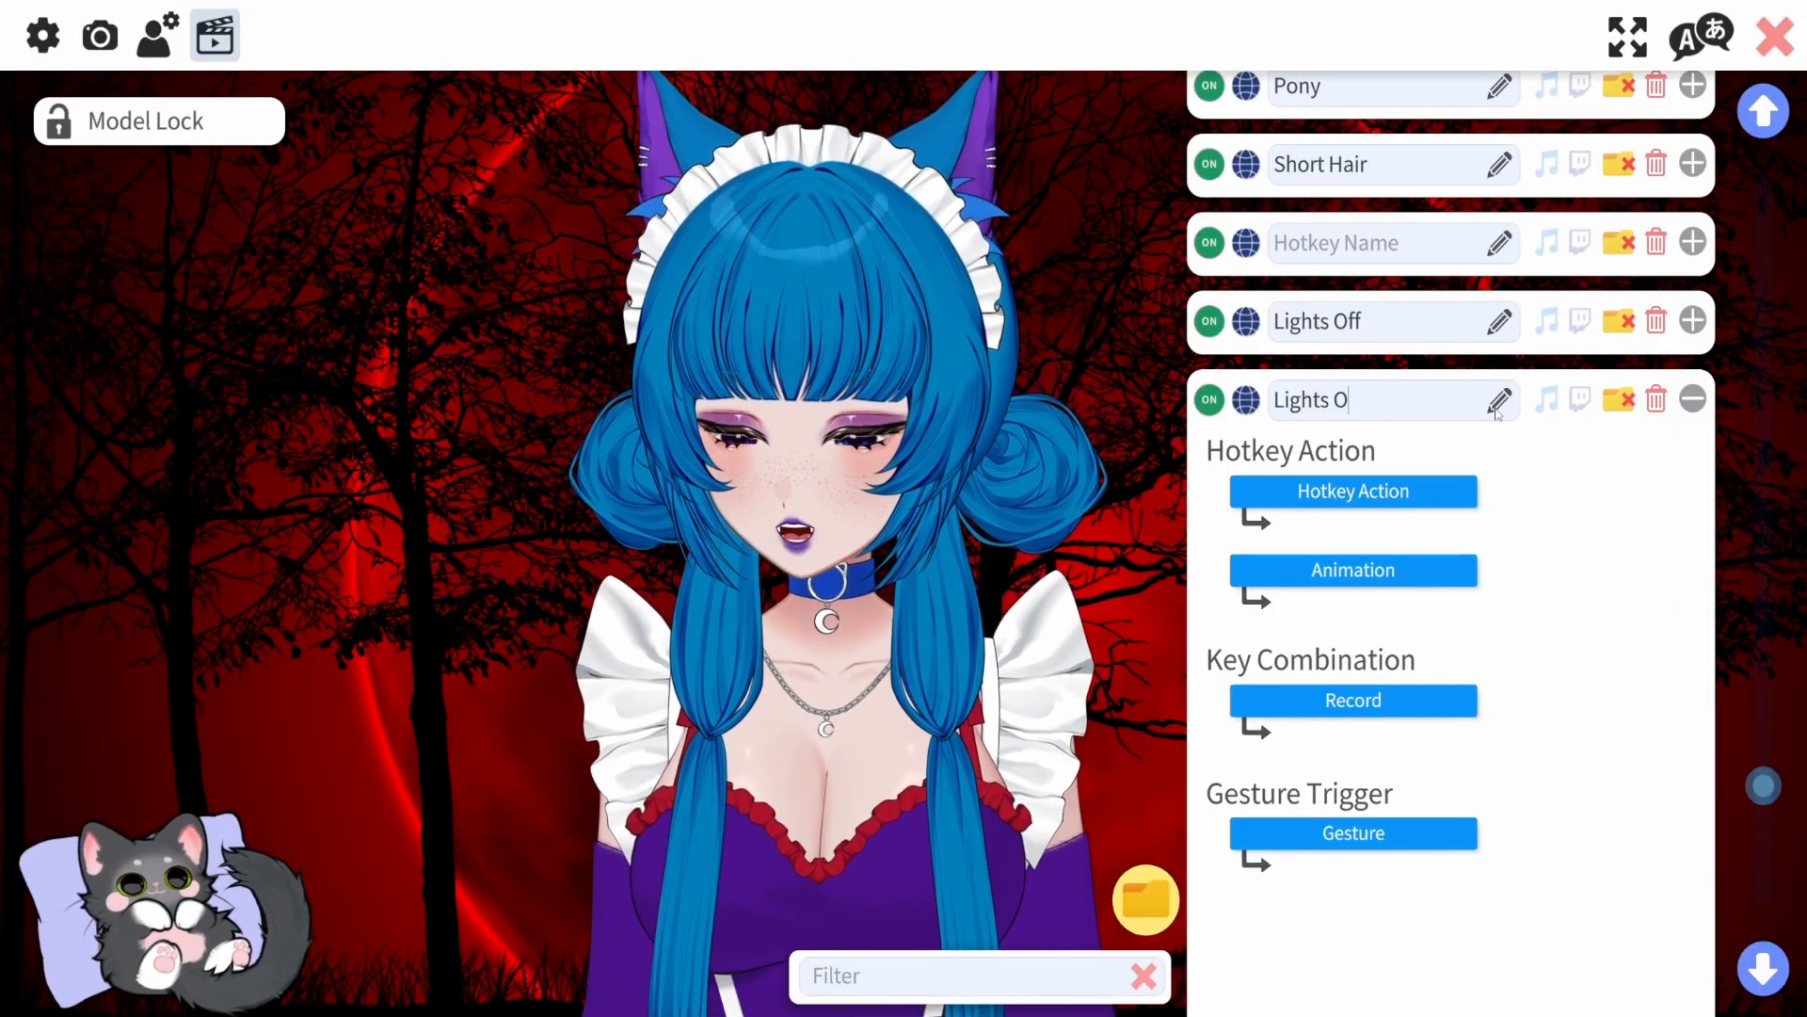
# Set the Lights On hotkey's action to Screen Overlay.
pyautogui.click(1389, 494)
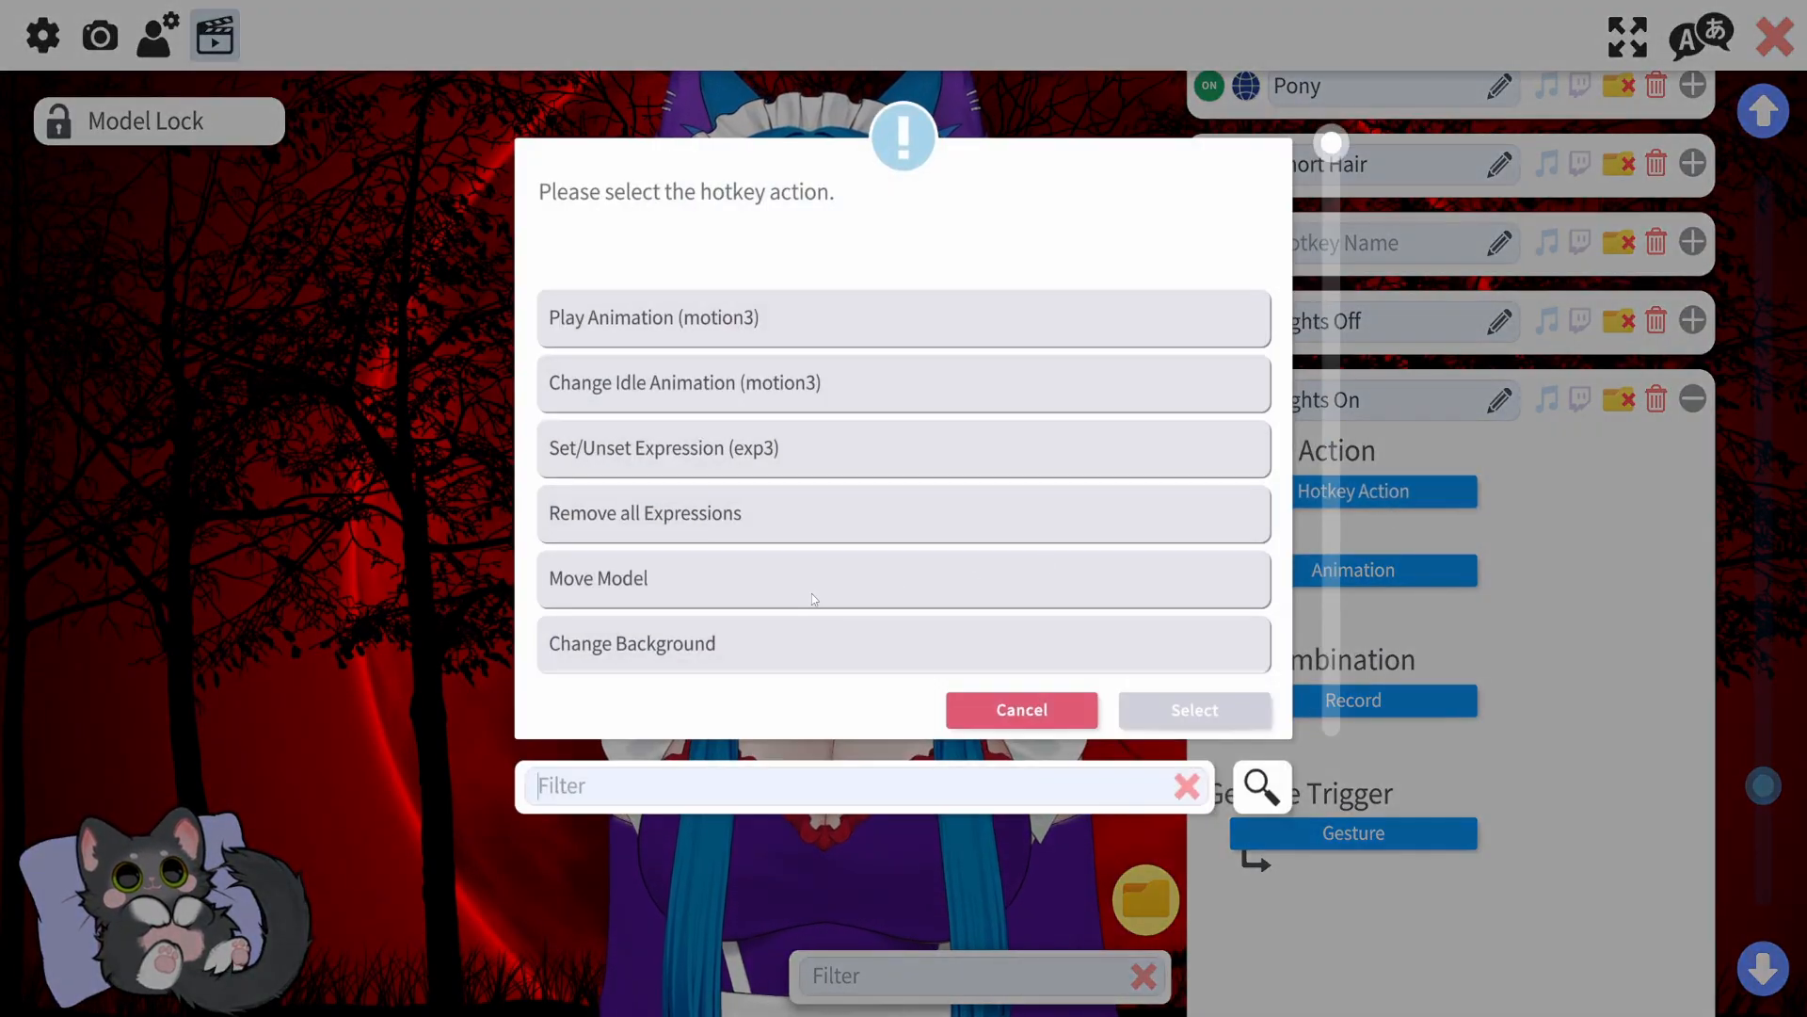
pyautogui.scroll(-5, 792, 586)
pyautogui.scroll(-2, 774, 582)
pyautogui.click(775, 582)
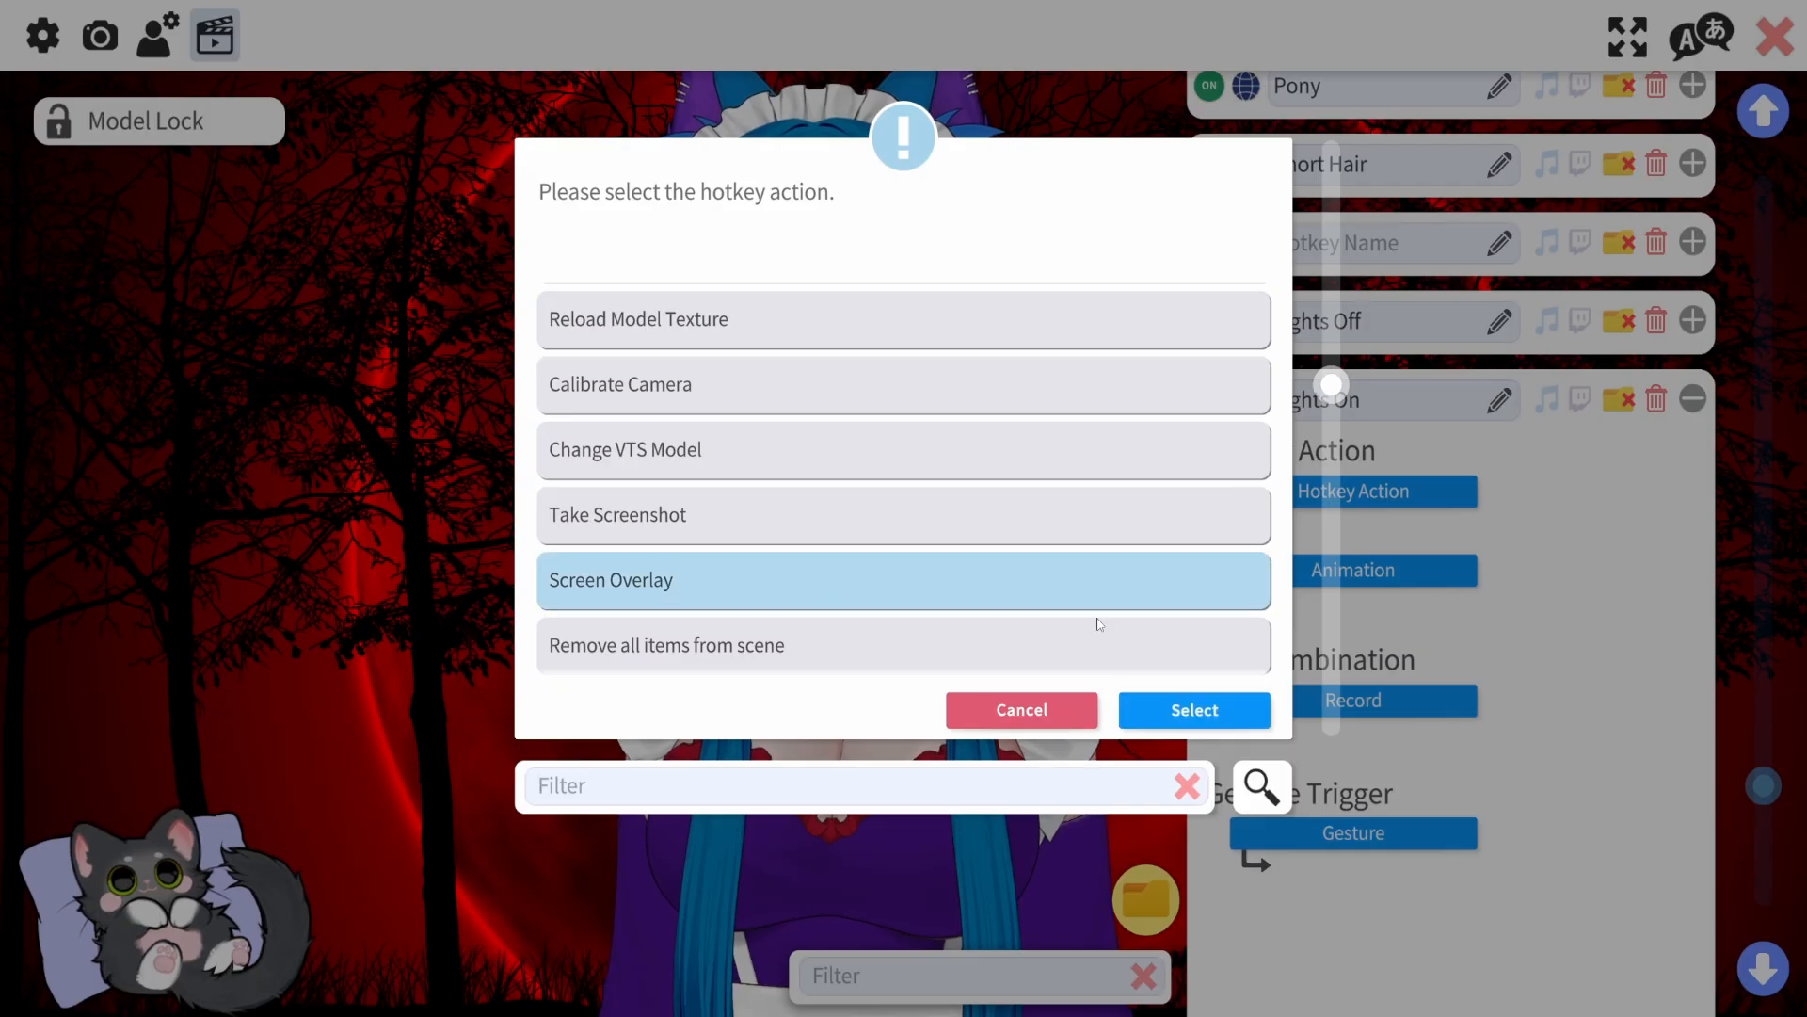
pyautogui.click(1197, 717)
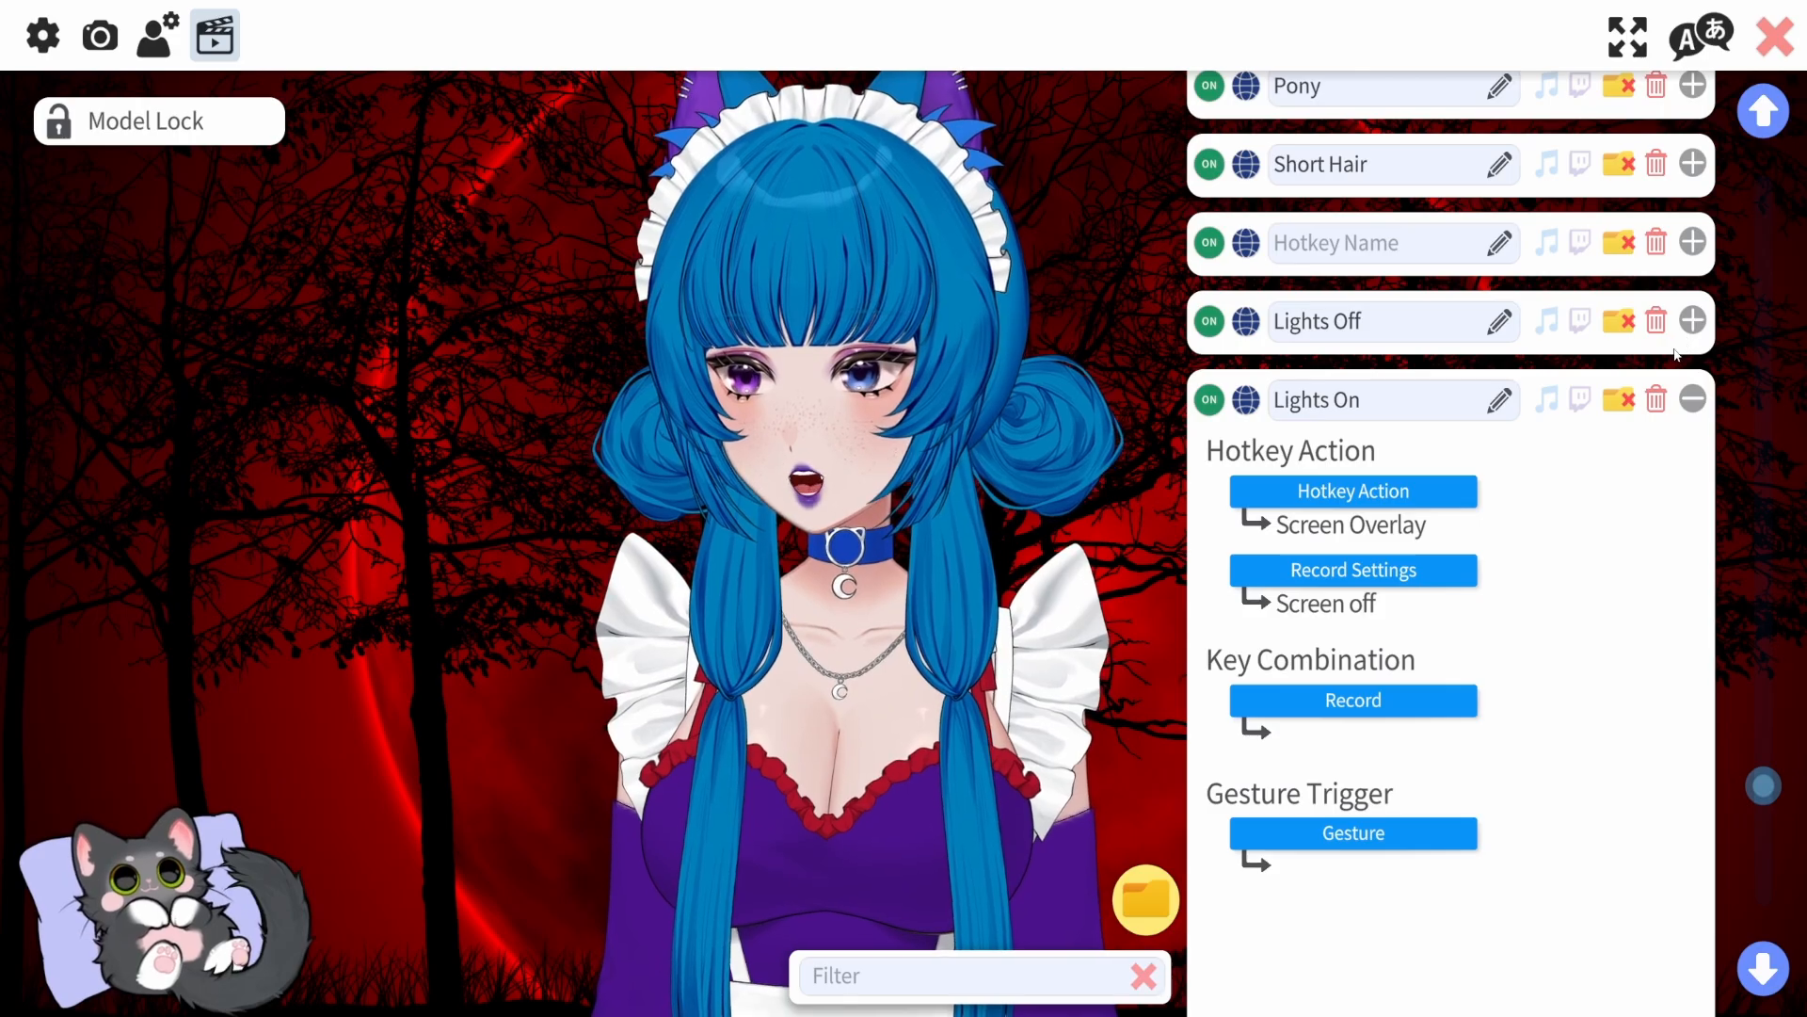
# Expand the Lights Off hotkey and assign G as its key combination.
pyautogui.click(1692, 321)
pyautogui.click(1399, 617)
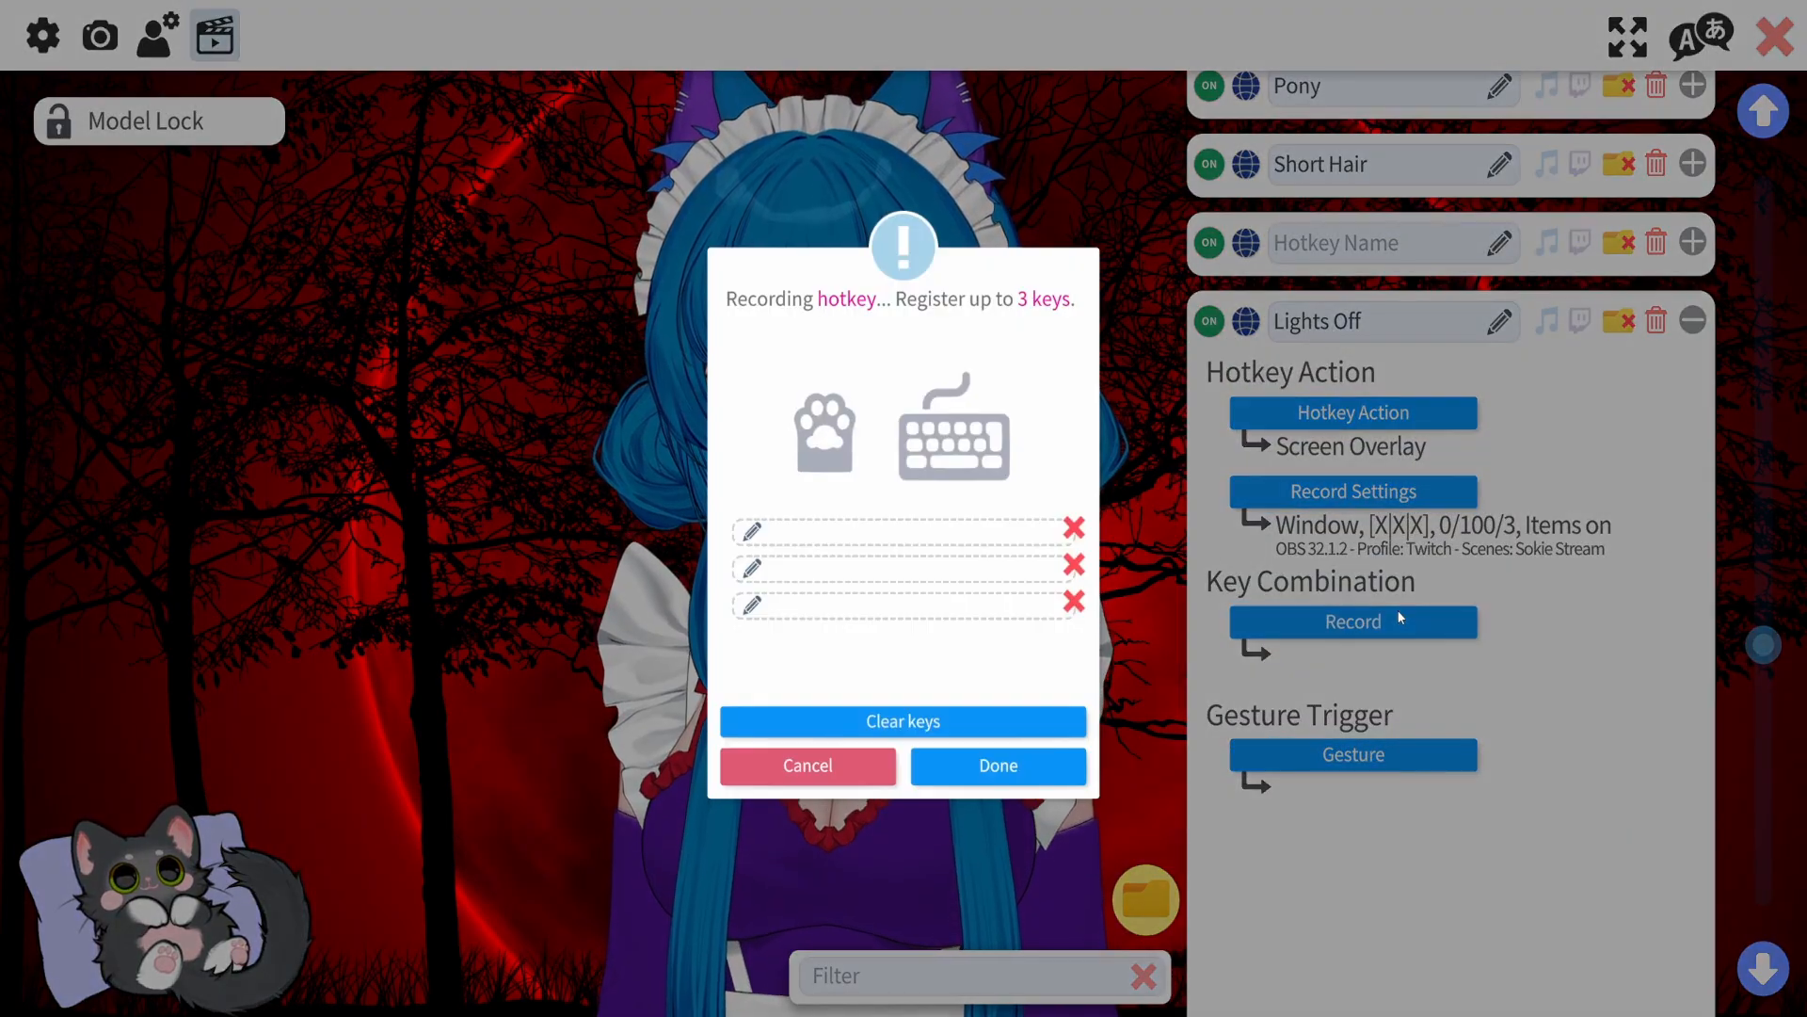
pyautogui.press('g')
pyautogui.click(1000, 766)
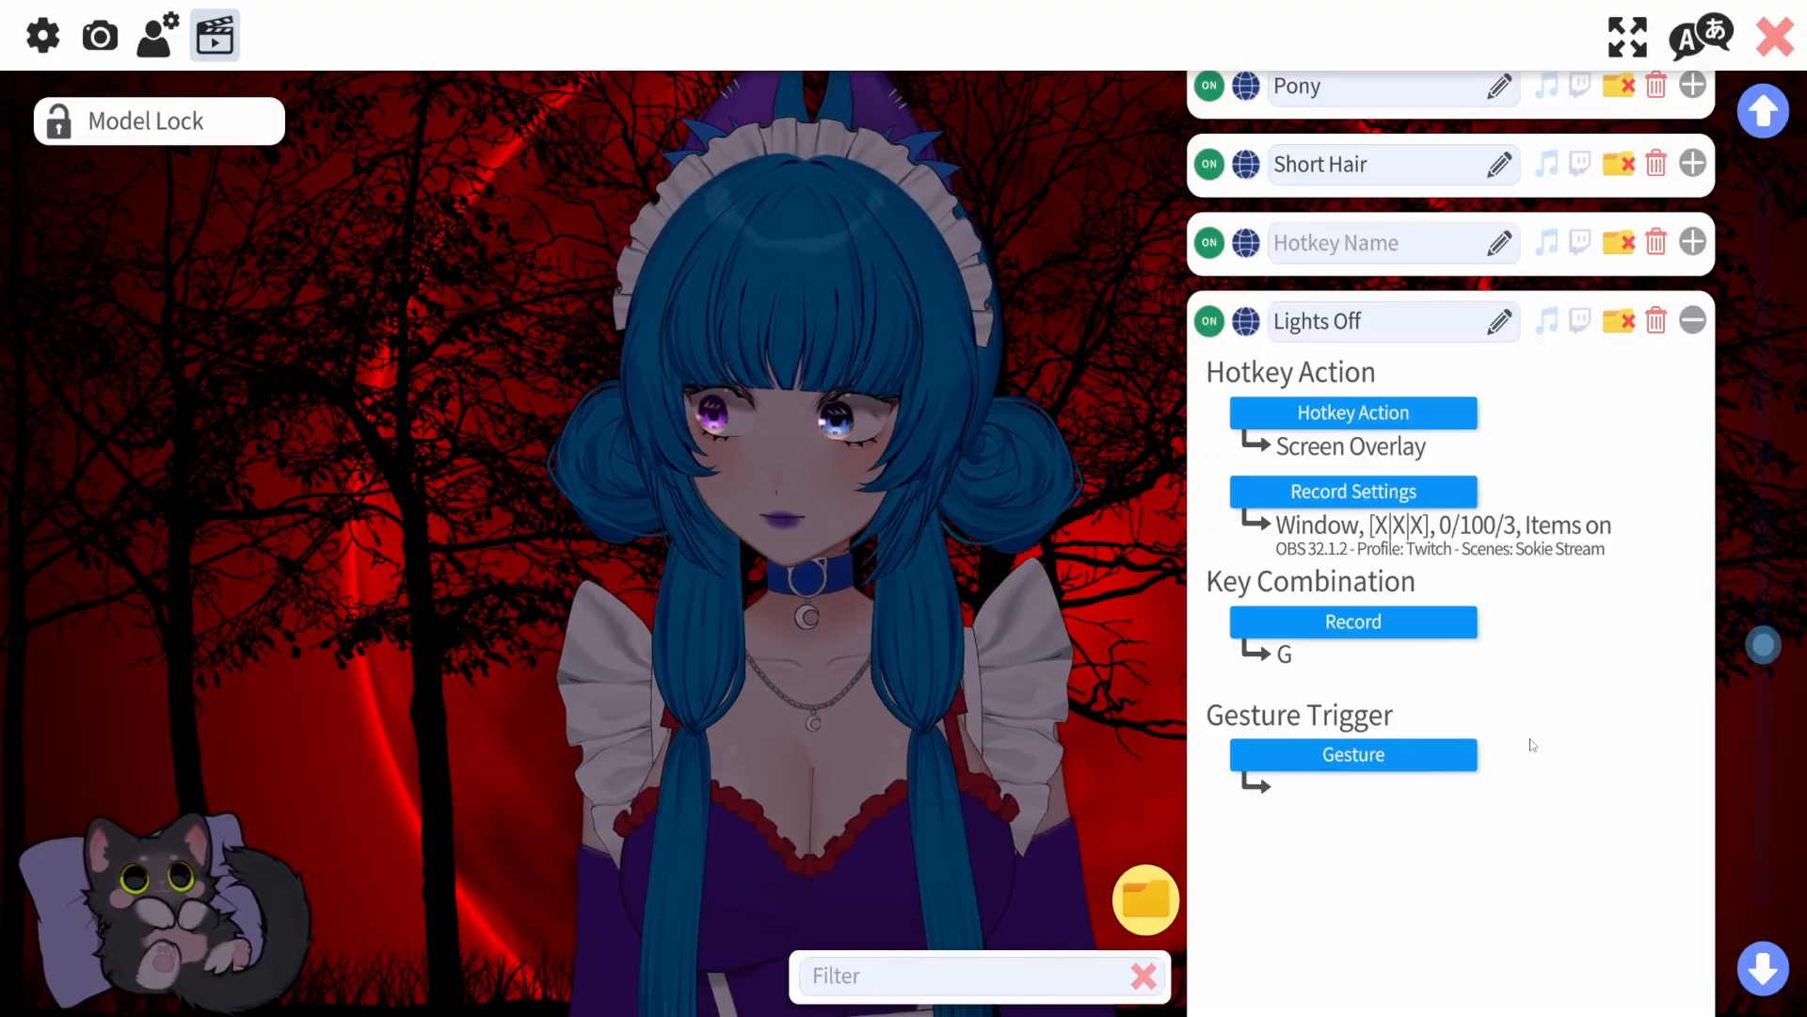
# Remove the G key from the Lights Off hotkey and collapse its entry.
pyautogui.click(1354, 621)
pyautogui.click(1075, 532)
pyautogui.click(1062, 754)
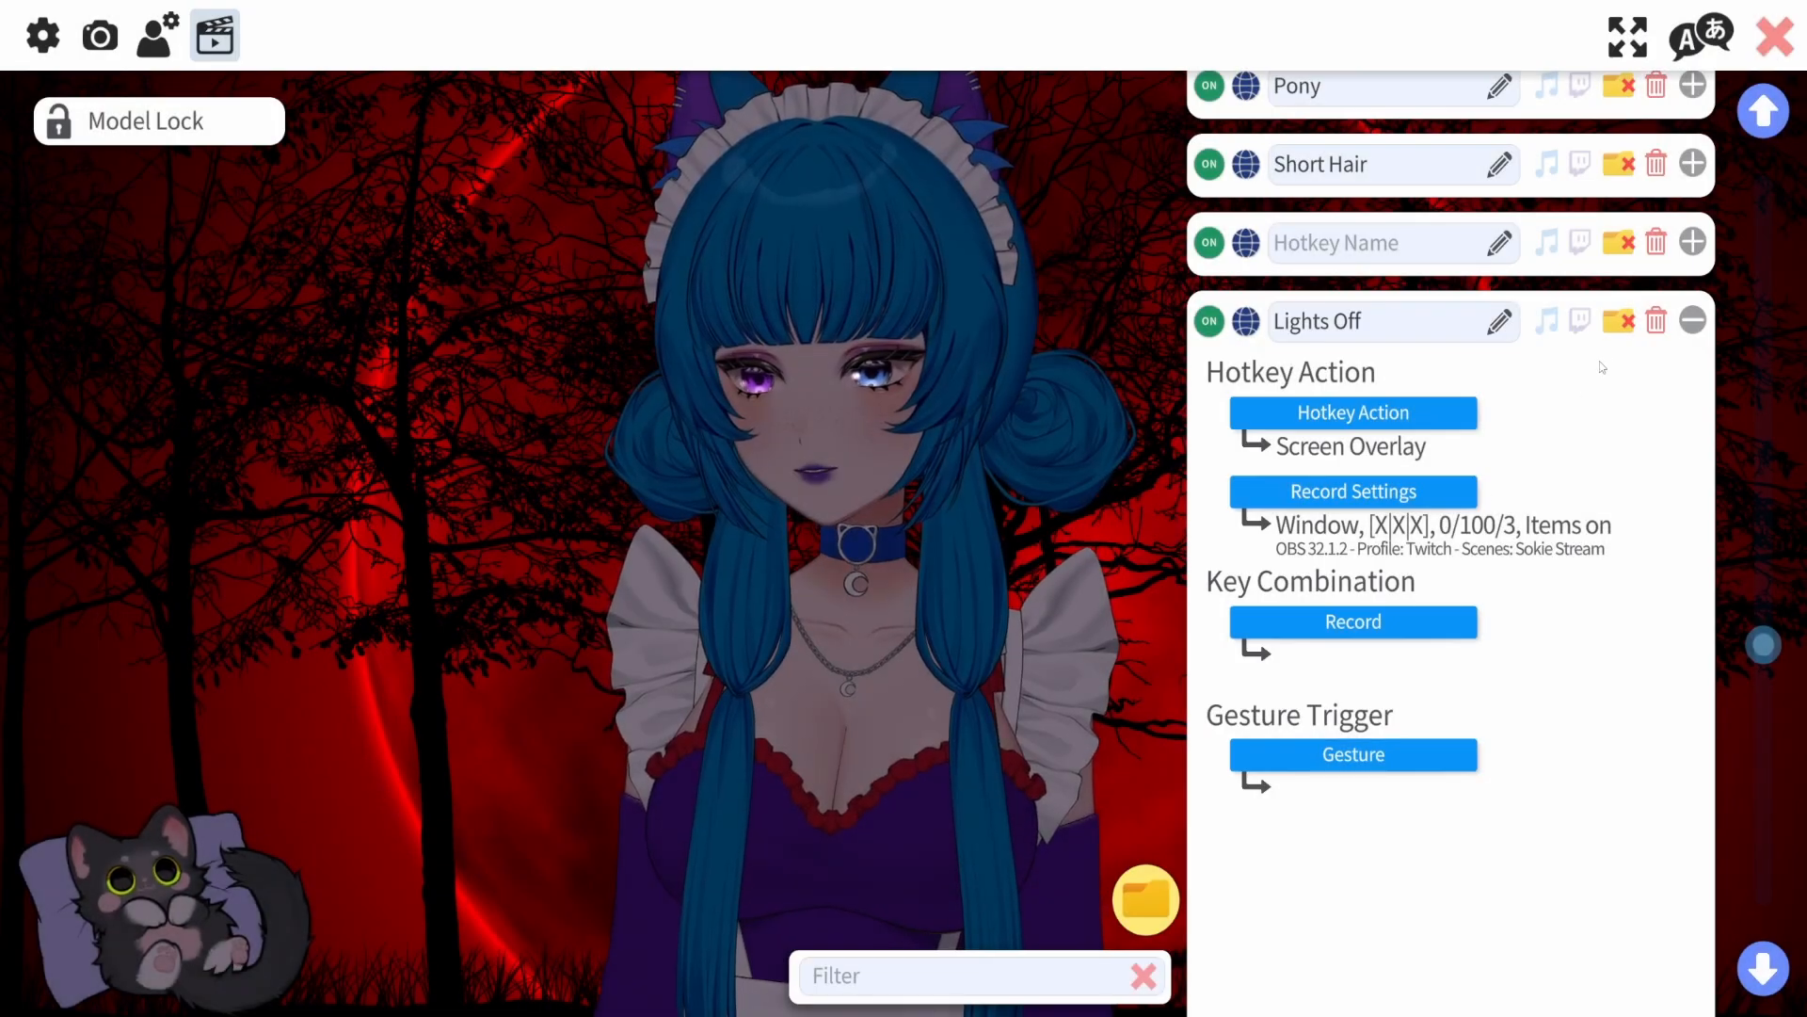
pyautogui.click(1691, 319)
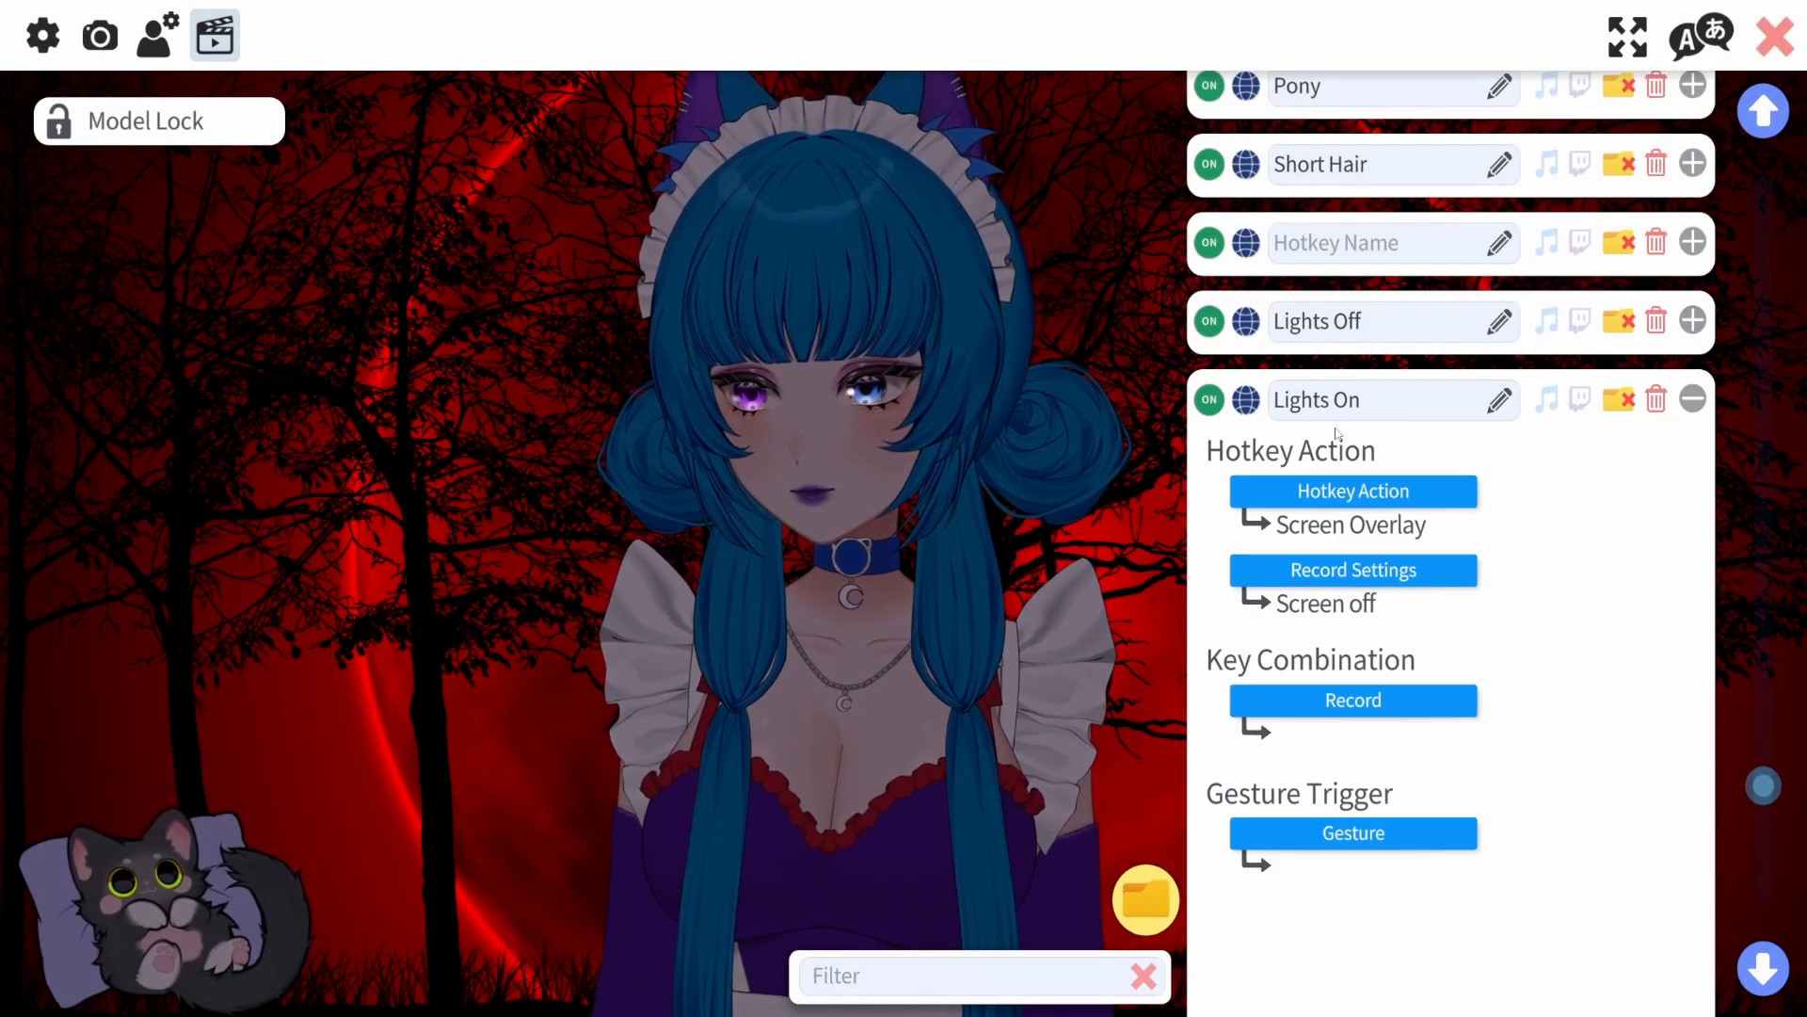
# Assign G as the key combination of the Lights On hotkey.
pyautogui.click(1305, 689)
pyautogui.press('g')
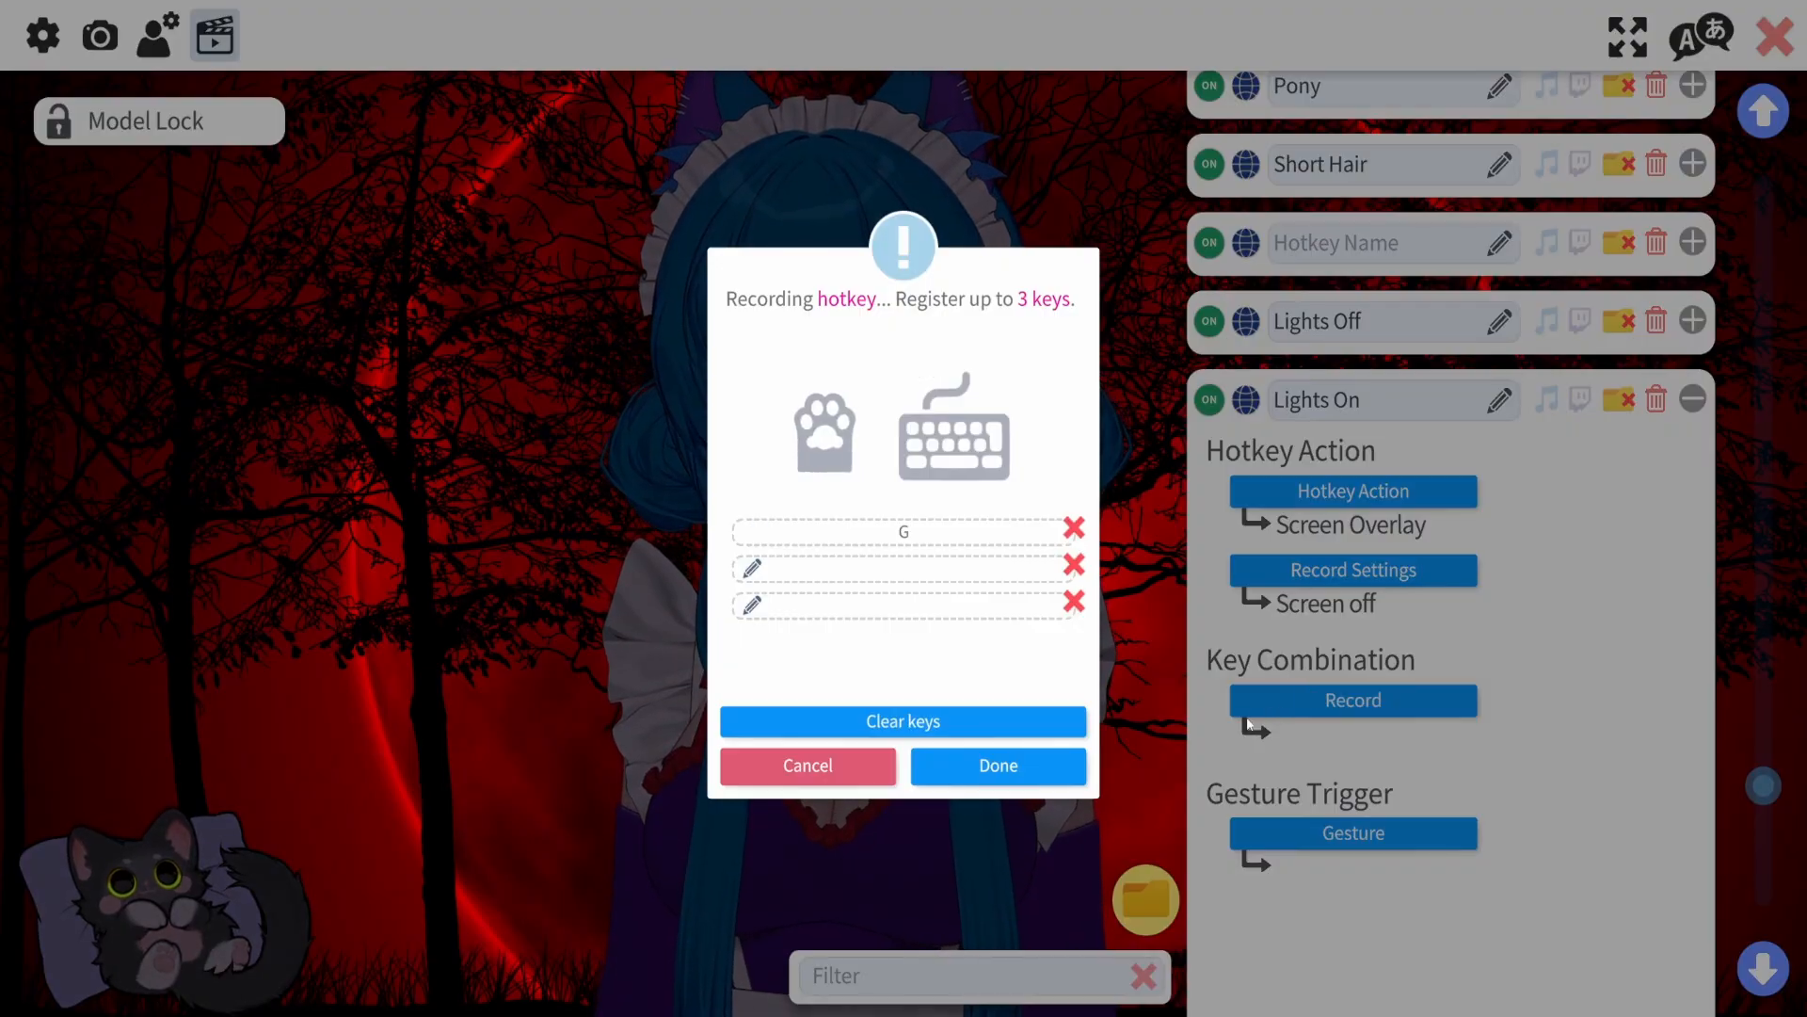
pyautogui.click(1051, 767)
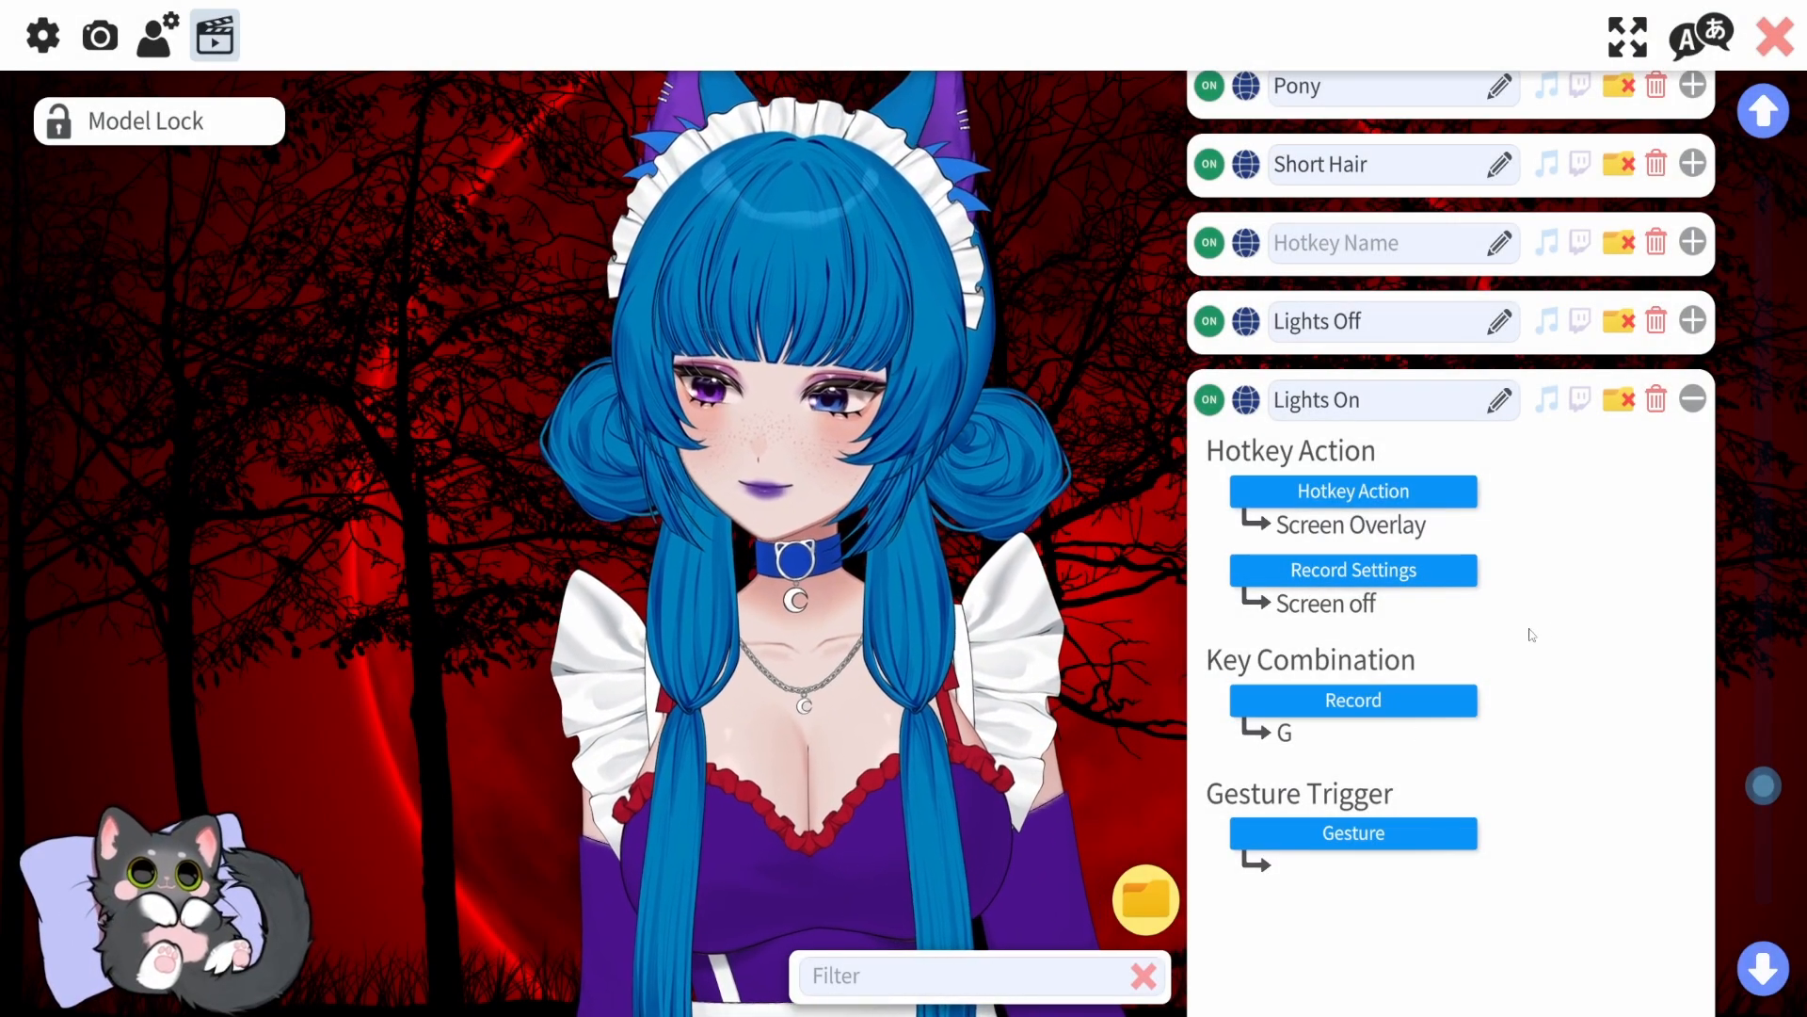
# Clear the key combination of the Lights On hotkey and collapse its entry.
pyautogui.click(1383, 698)
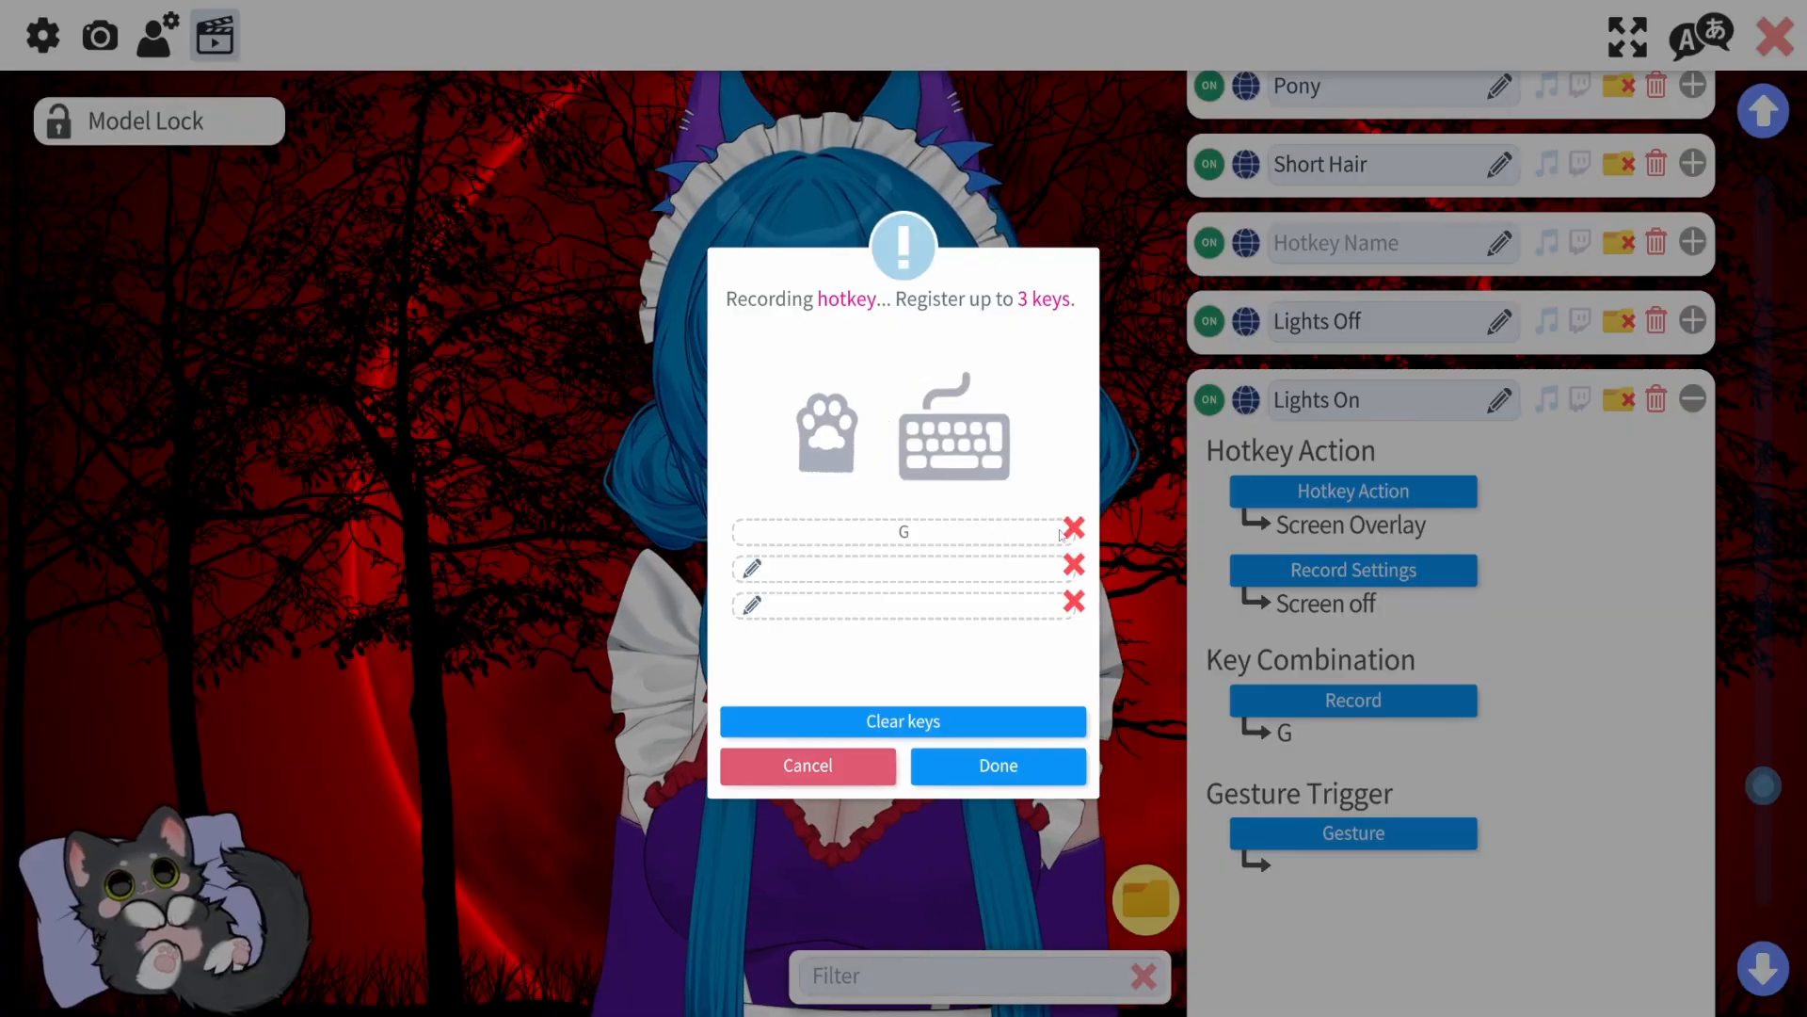
pyautogui.click(1029, 775)
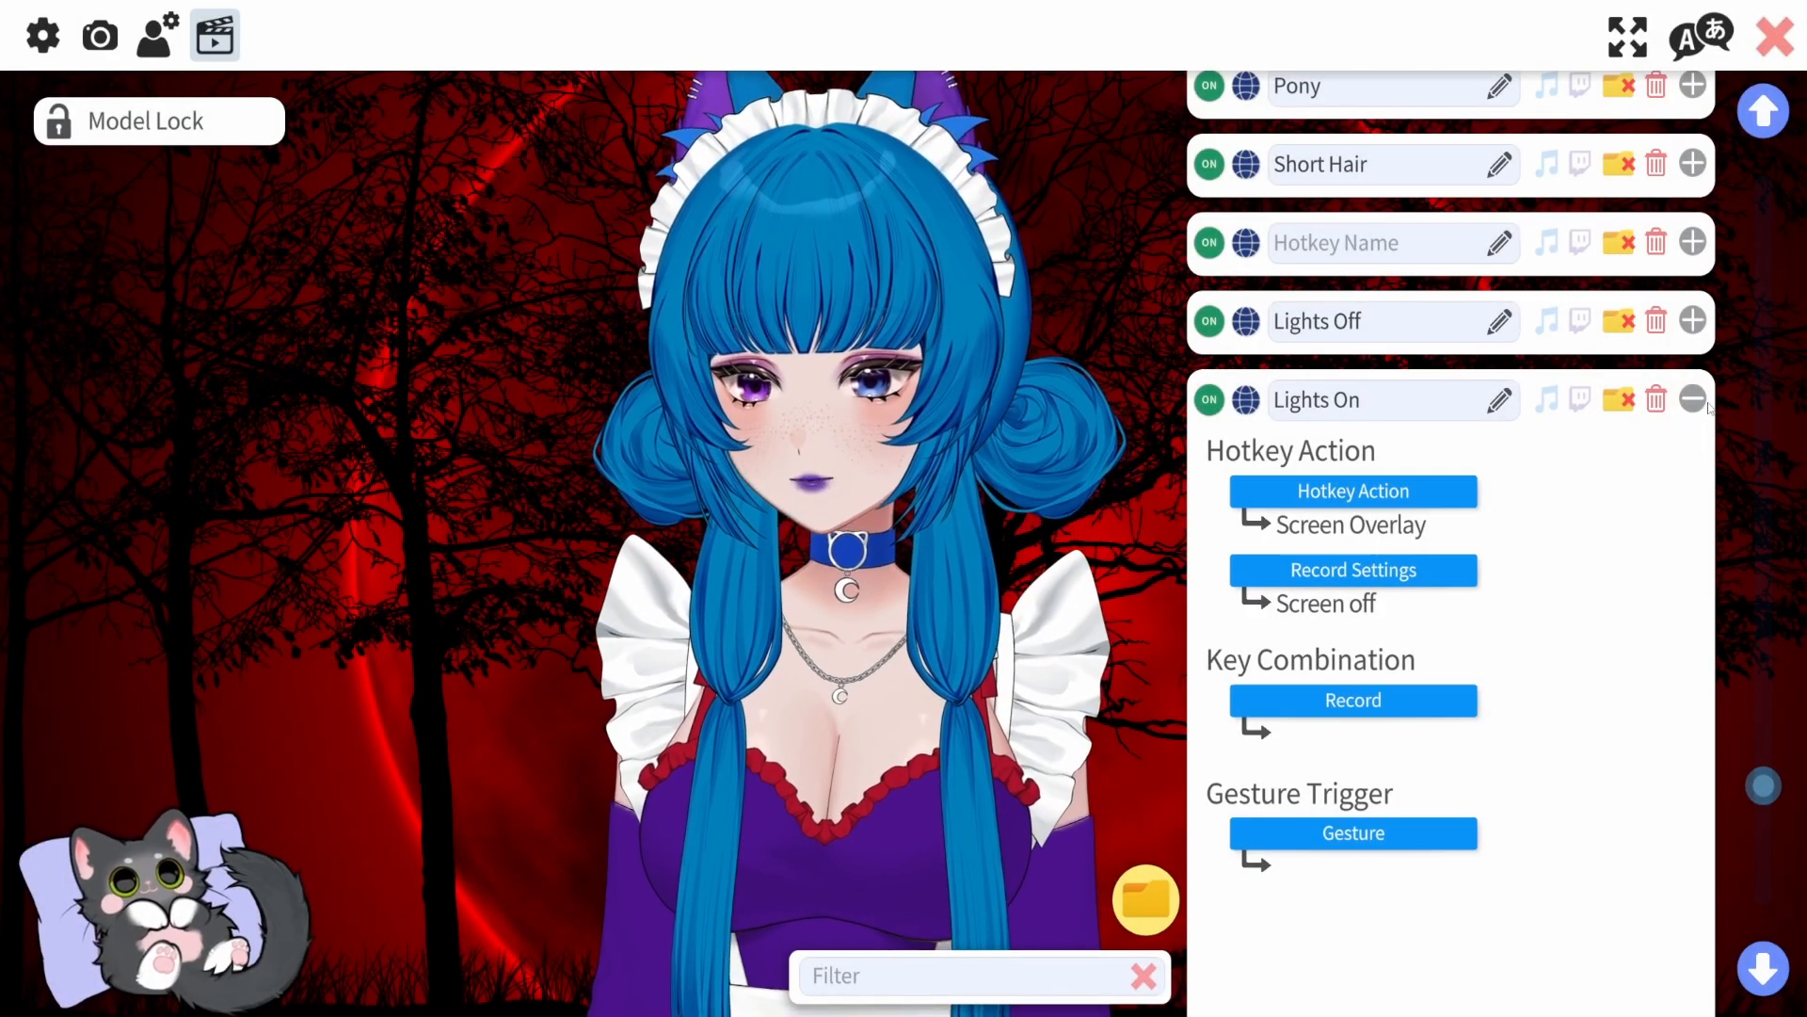
pyautogui.click(1705, 402)
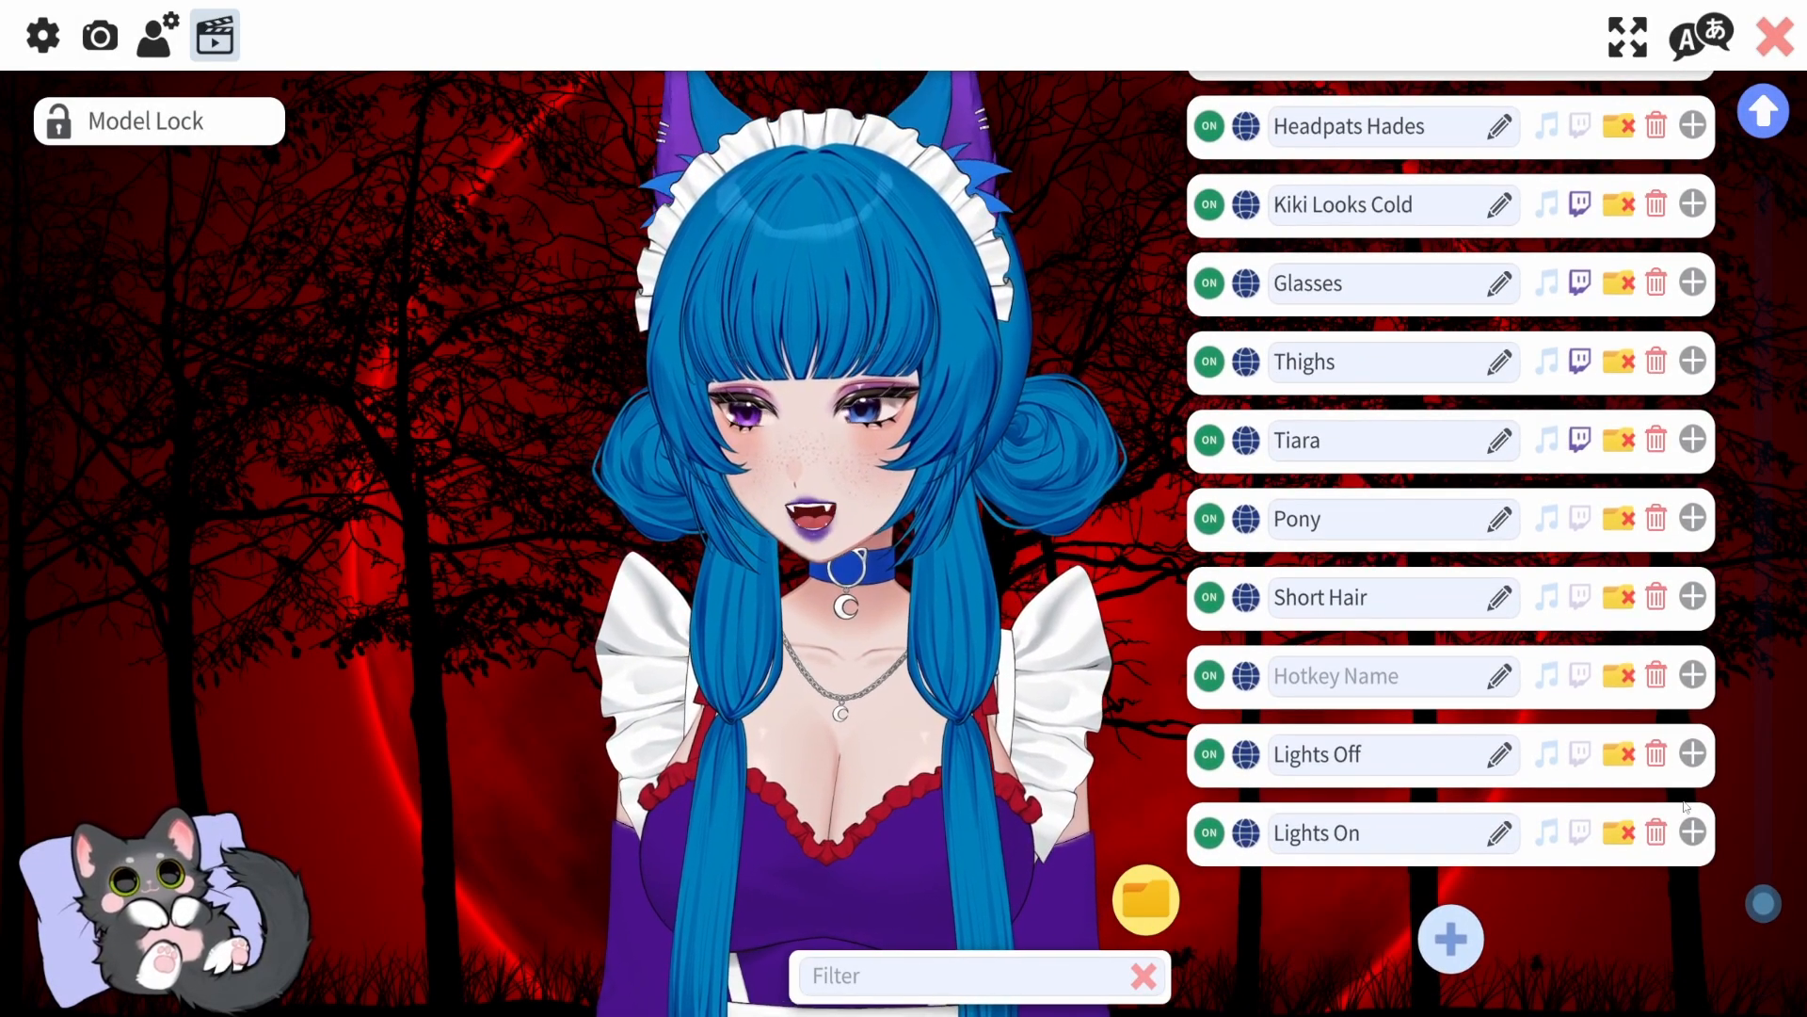